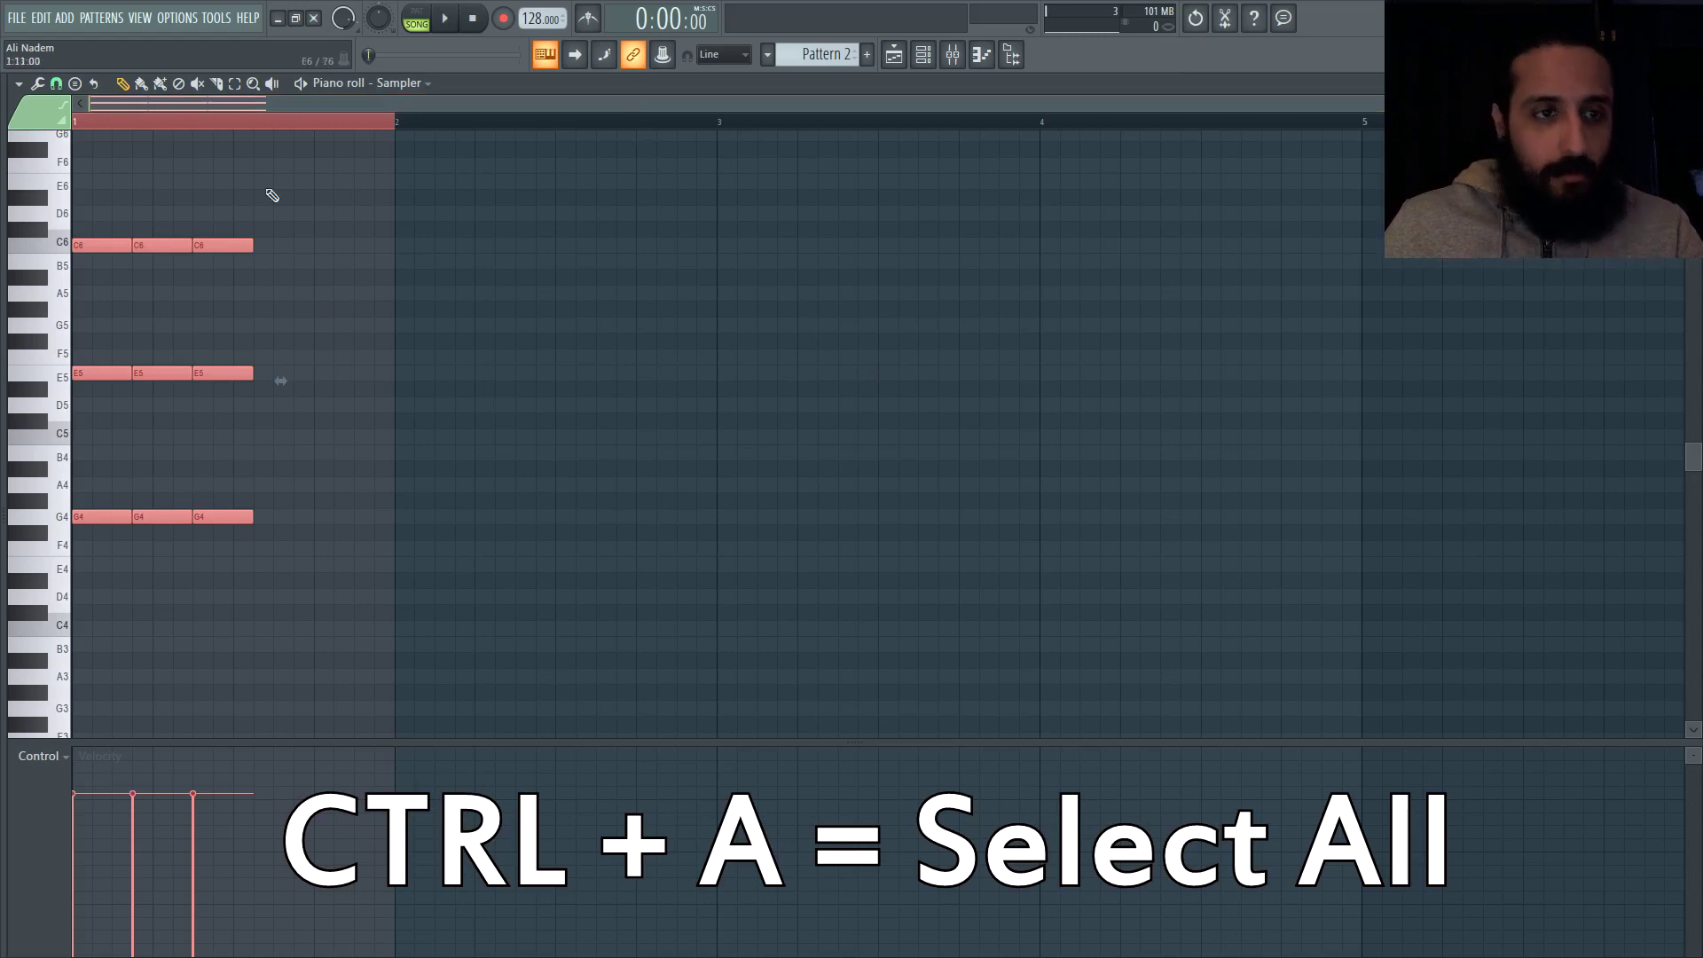
pyautogui.hotkey('ctrl', 'a')
pyautogui.hotkey('ctrl', 'a')
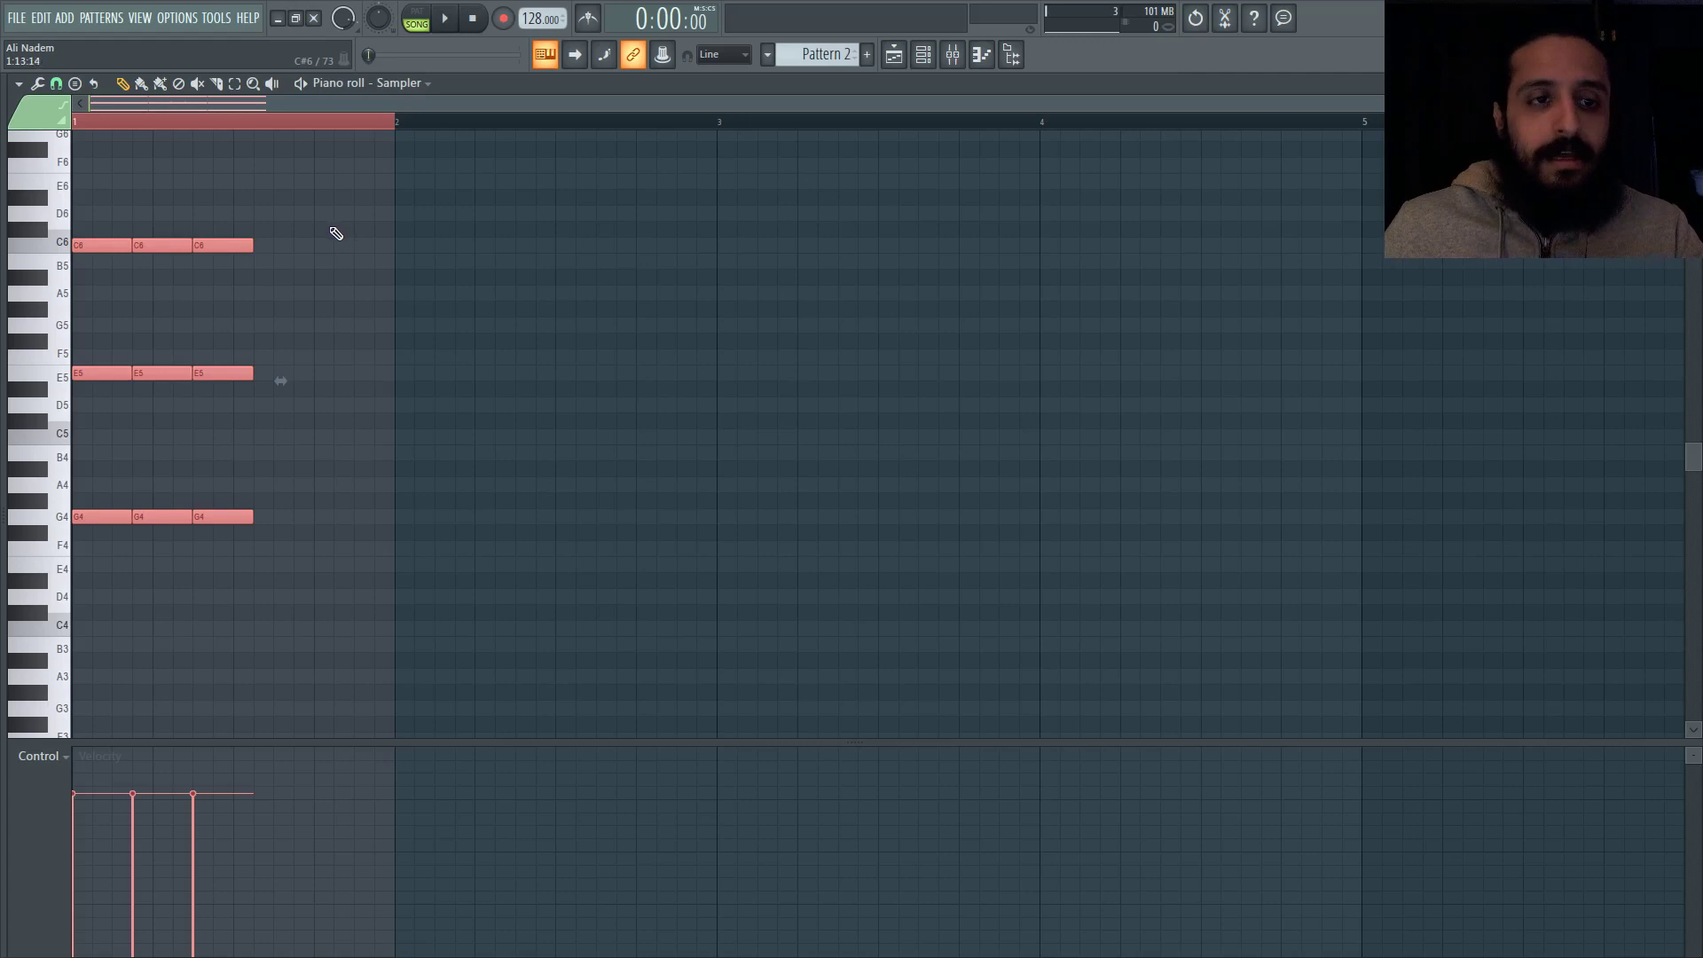
pyautogui.hotkey('ctrl', 'd')
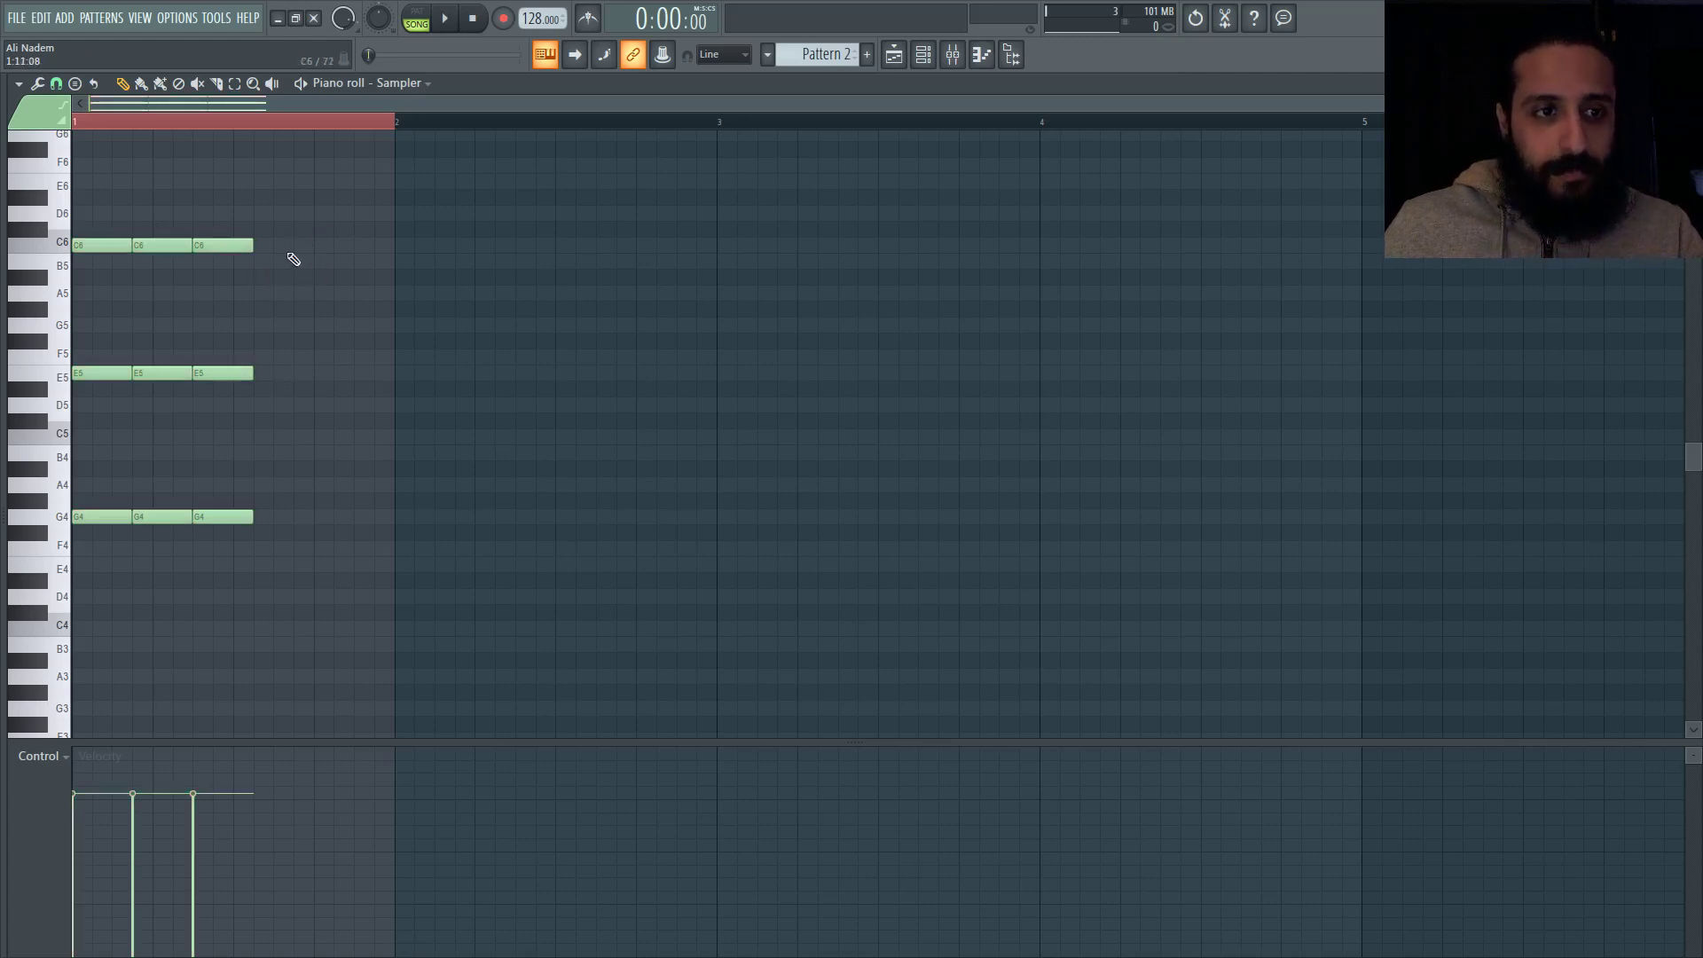
pyautogui.hotkey('ctrl', 'a')
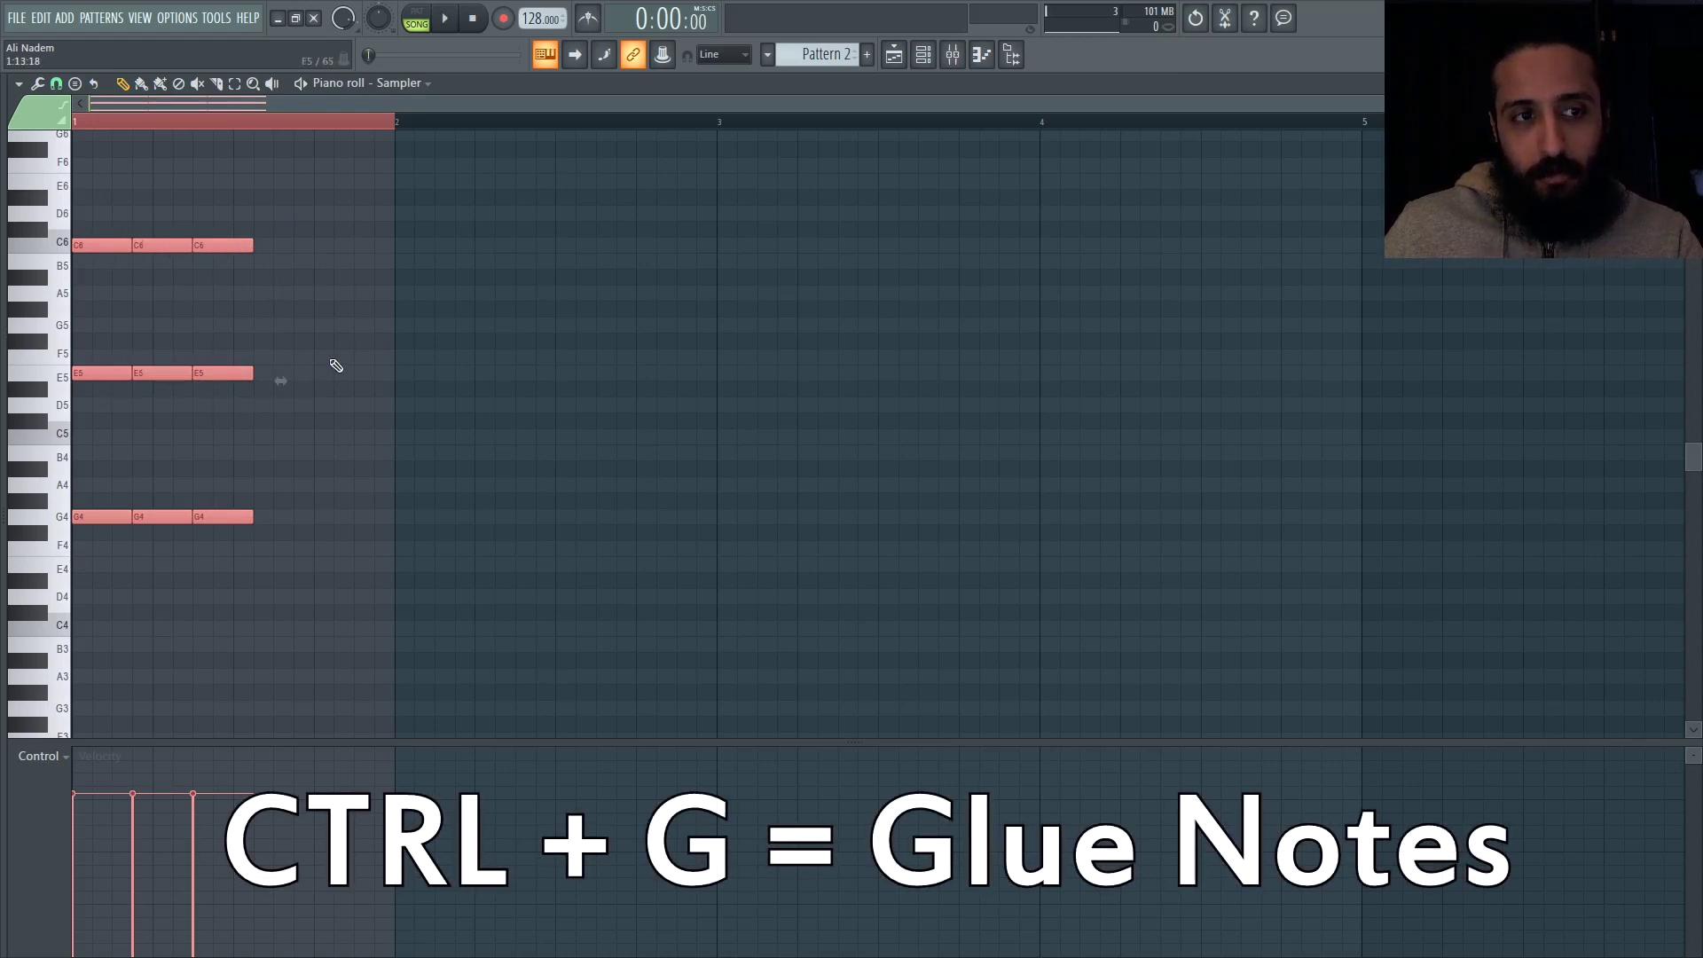
pyautogui.hotkey('ctrl', 'g')
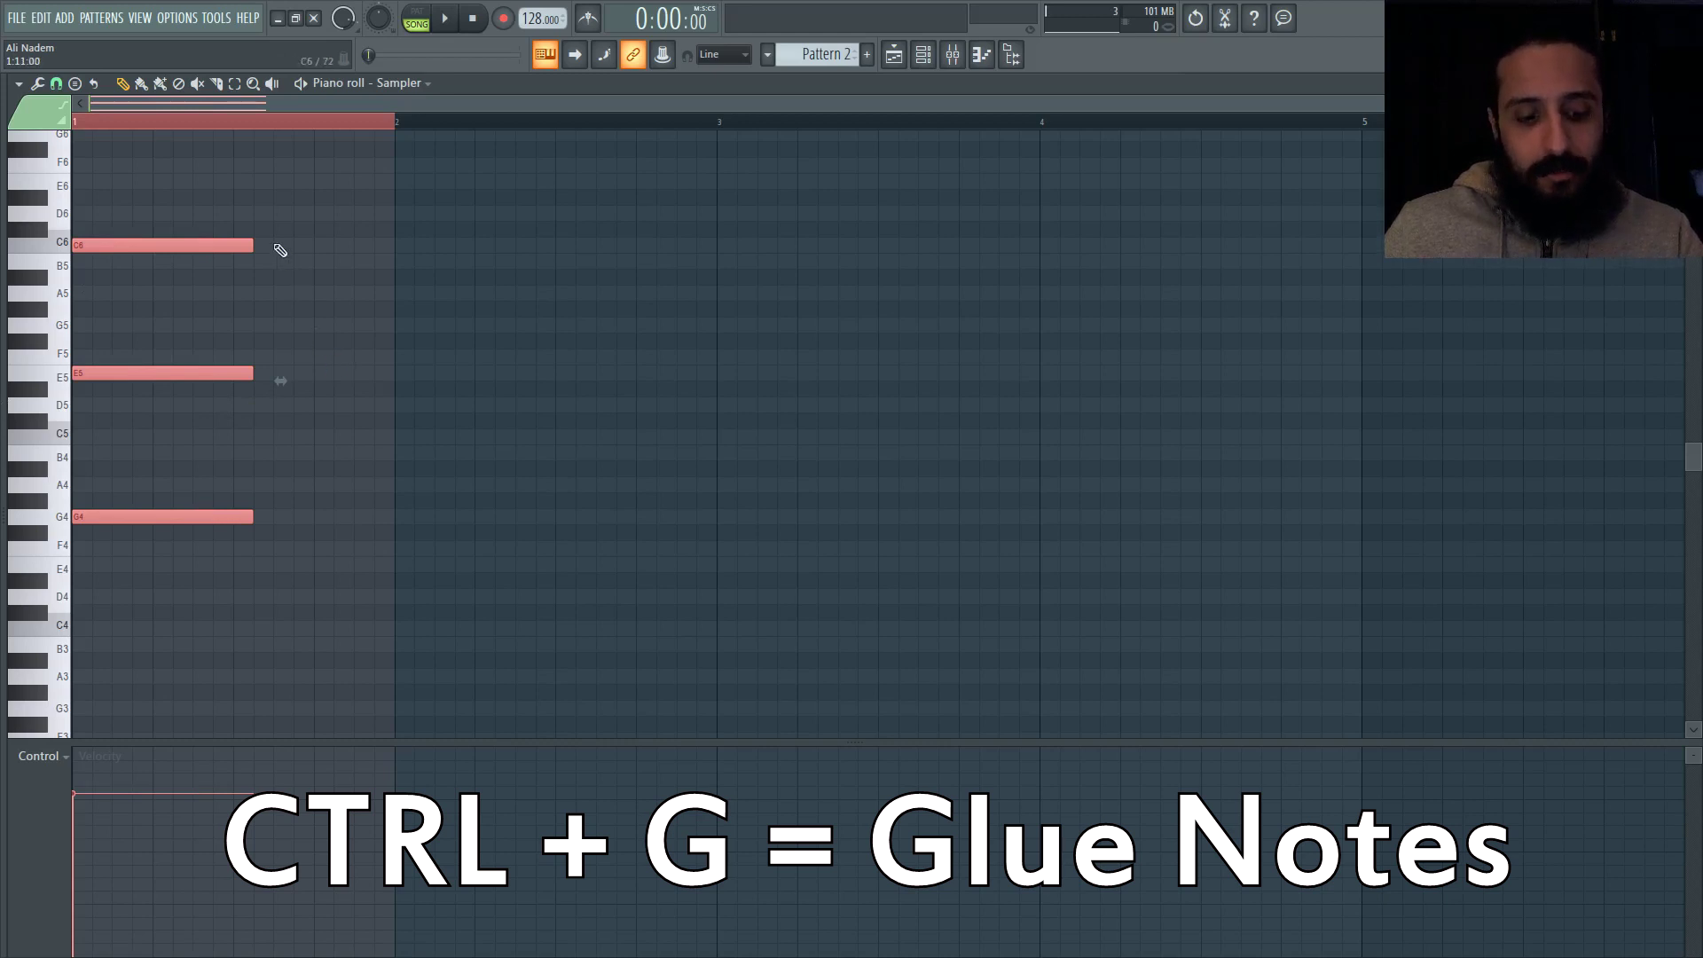
pyautogui.hotkey('ctrl', 'z')
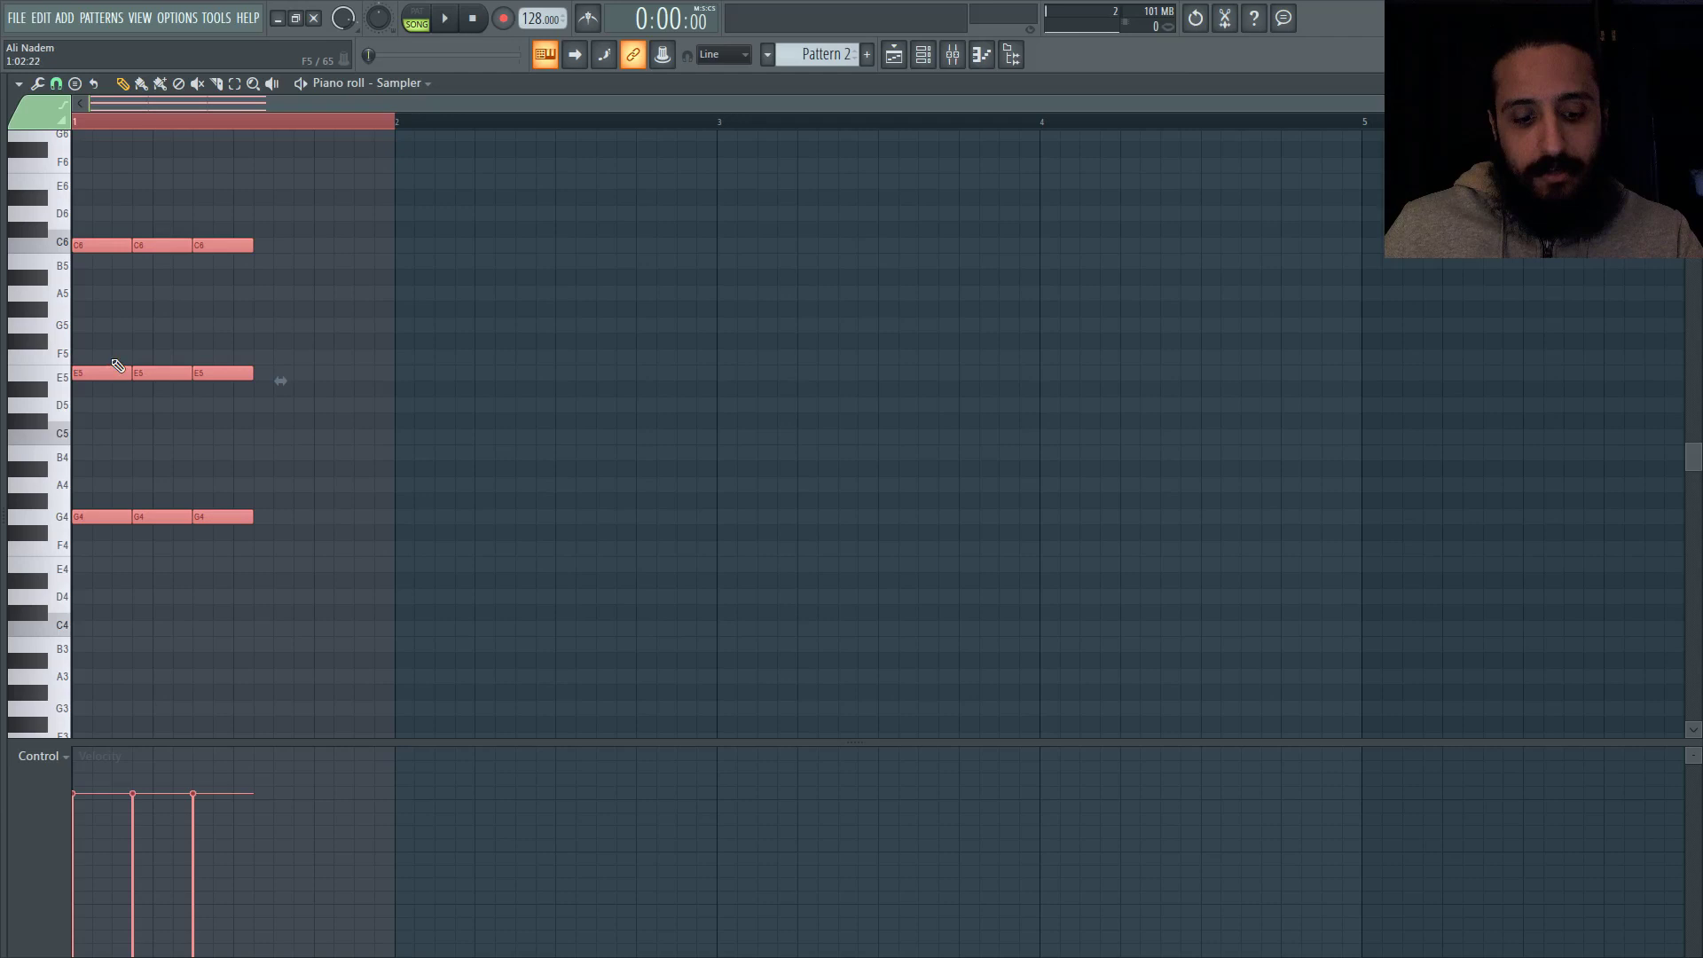
pyautogui.hotkey('ctrl', 'g')
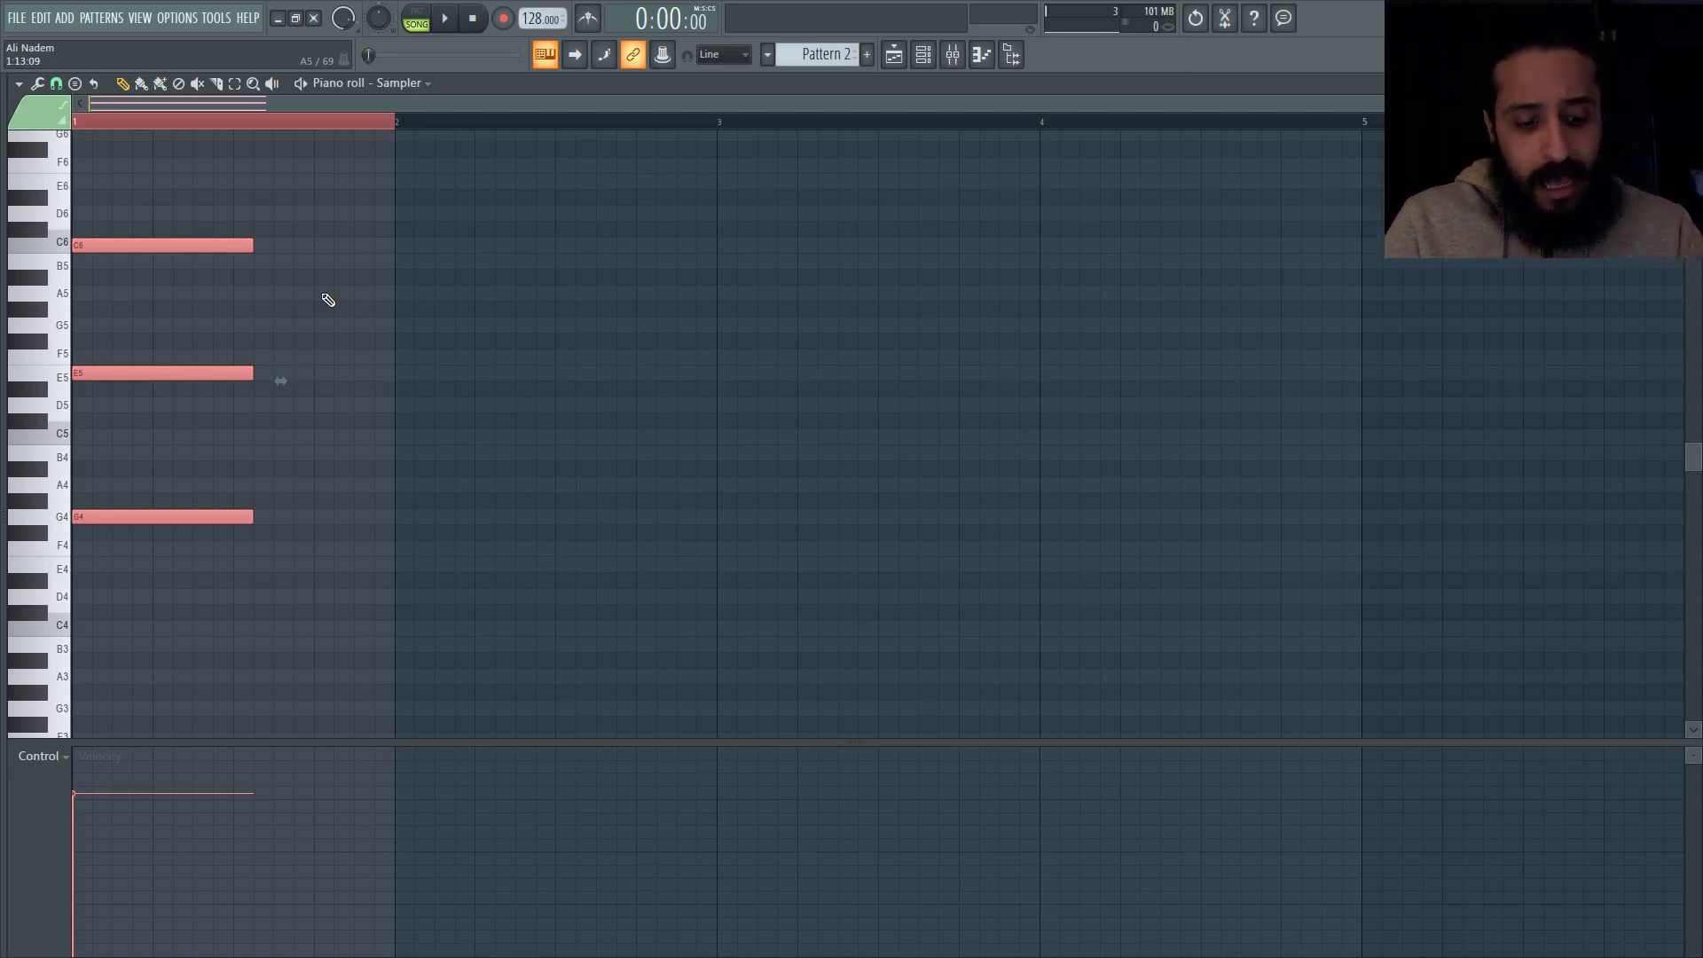
pyautogui.hotkey('ctrl', 'z')
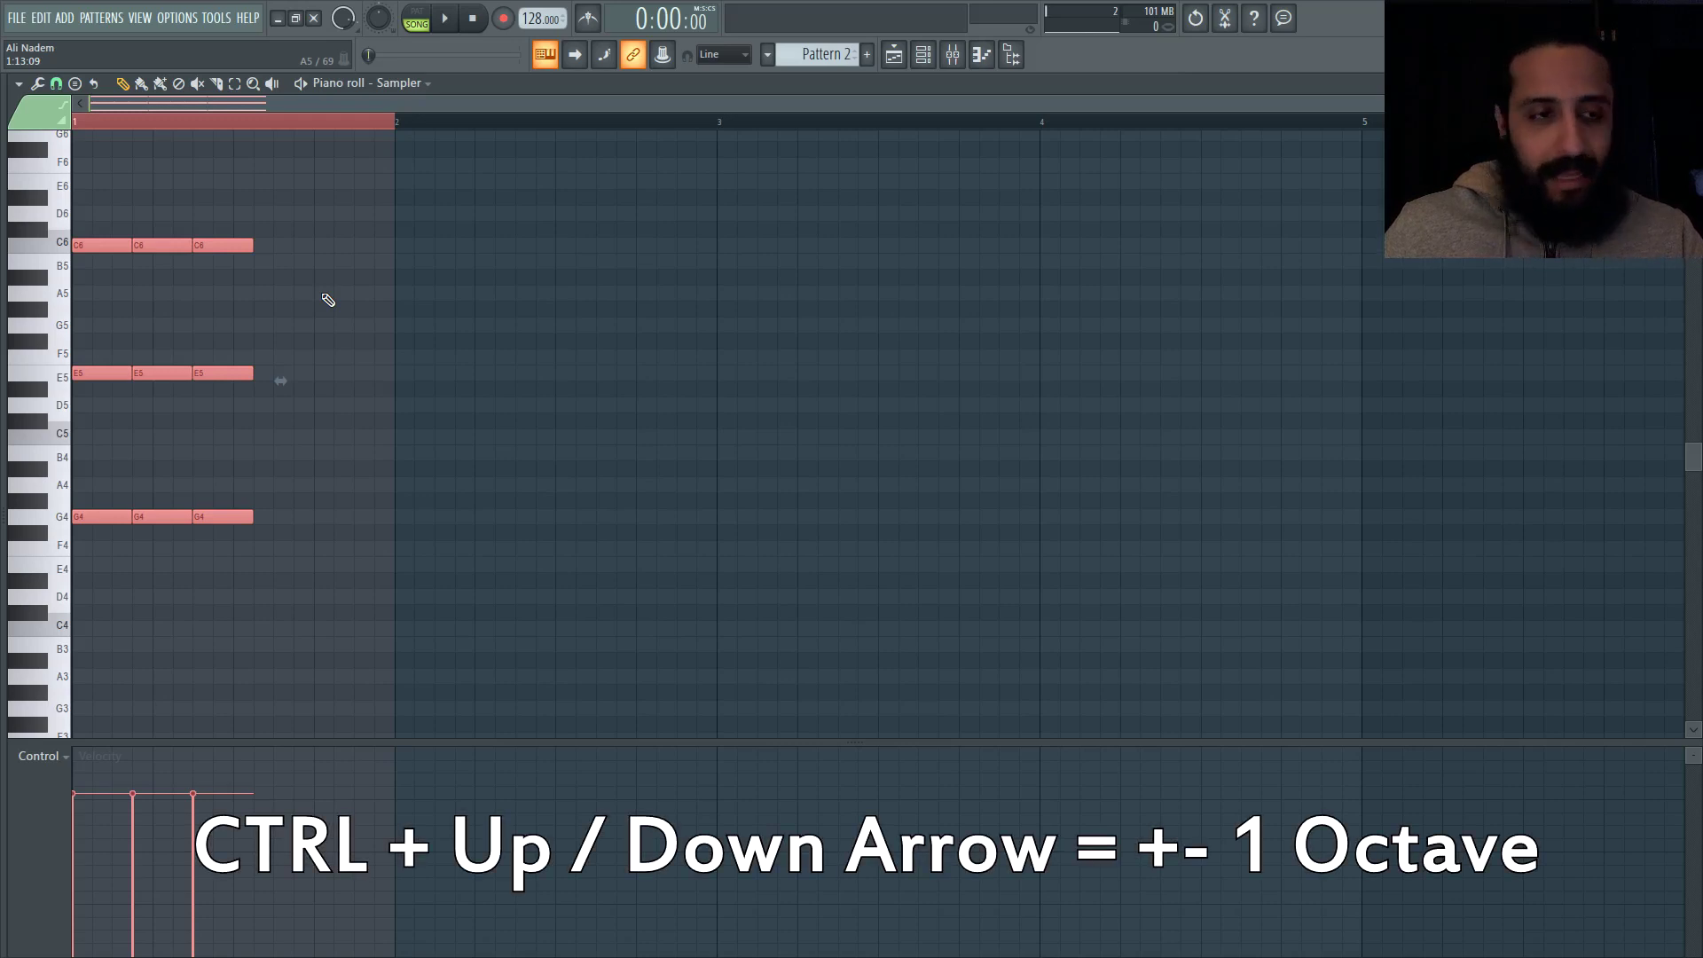
# - Try octave shifts on the three chords, moving them down and back up an octave
pyautogui.hotkey('ctrl', 'Down')
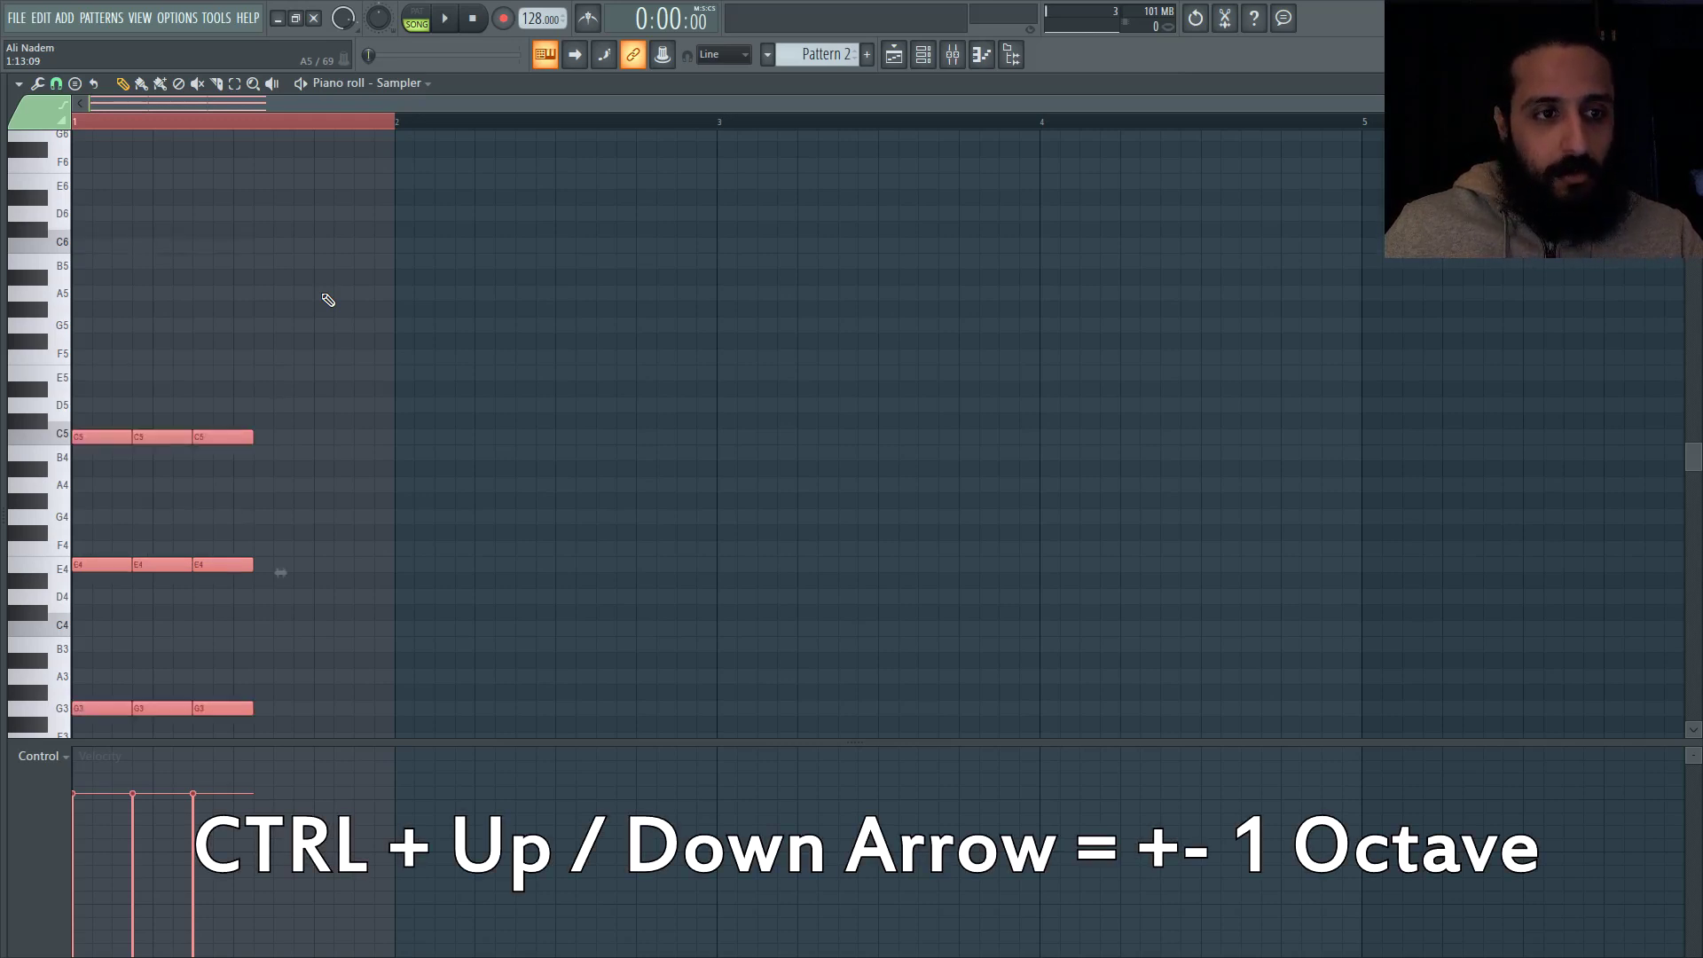
pyautogui.hotkey('ctrl', 'Up')
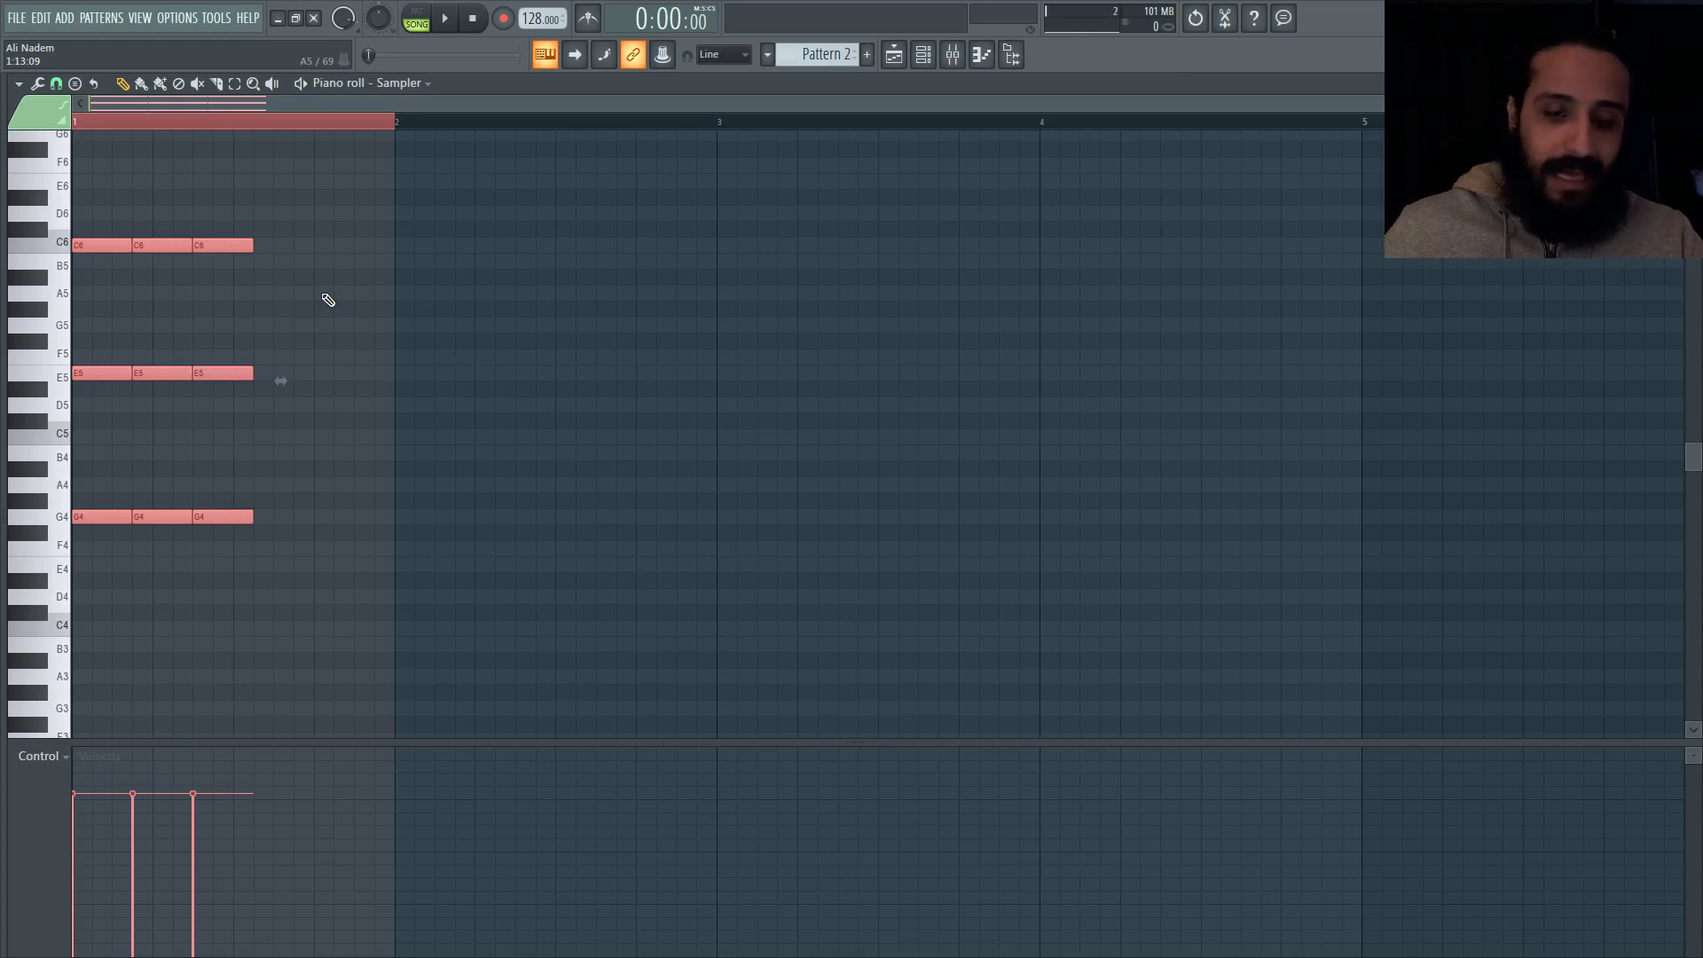
pyautogui.hotkey('ctrl', 'Down')
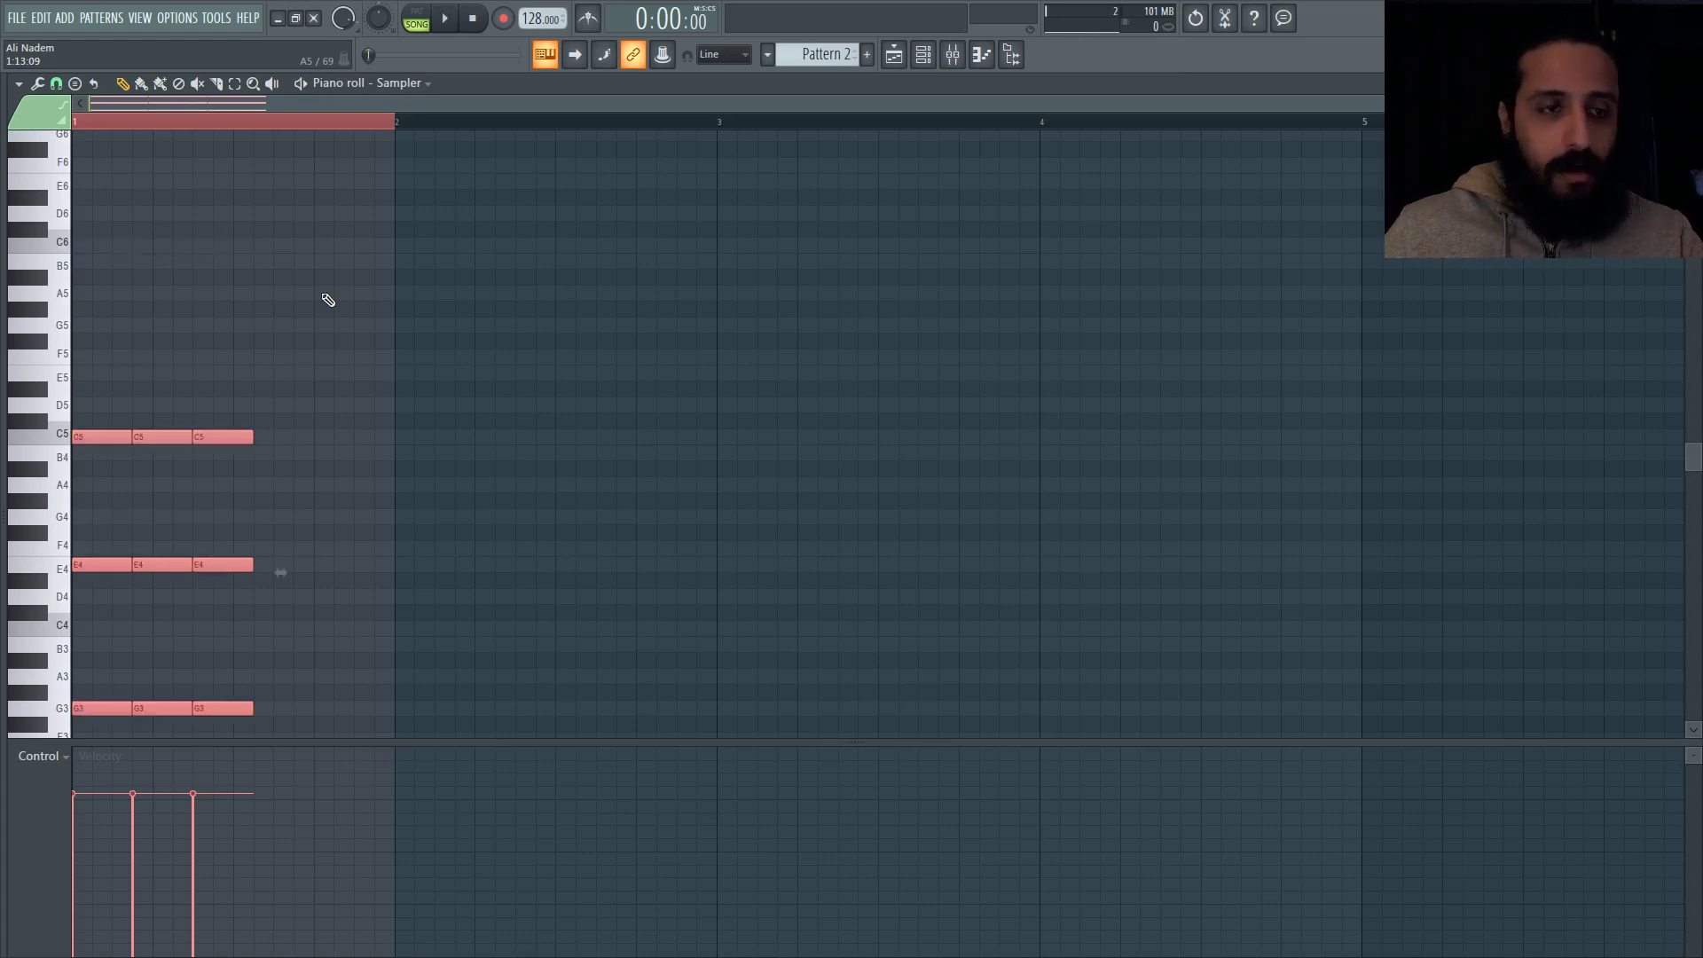
pyautogui.hotkey('ctrl', 'Up')
pyautogui.hotkey('ctrl', 'Up')
pyautogui.hotkey('ctrl', 'Down')
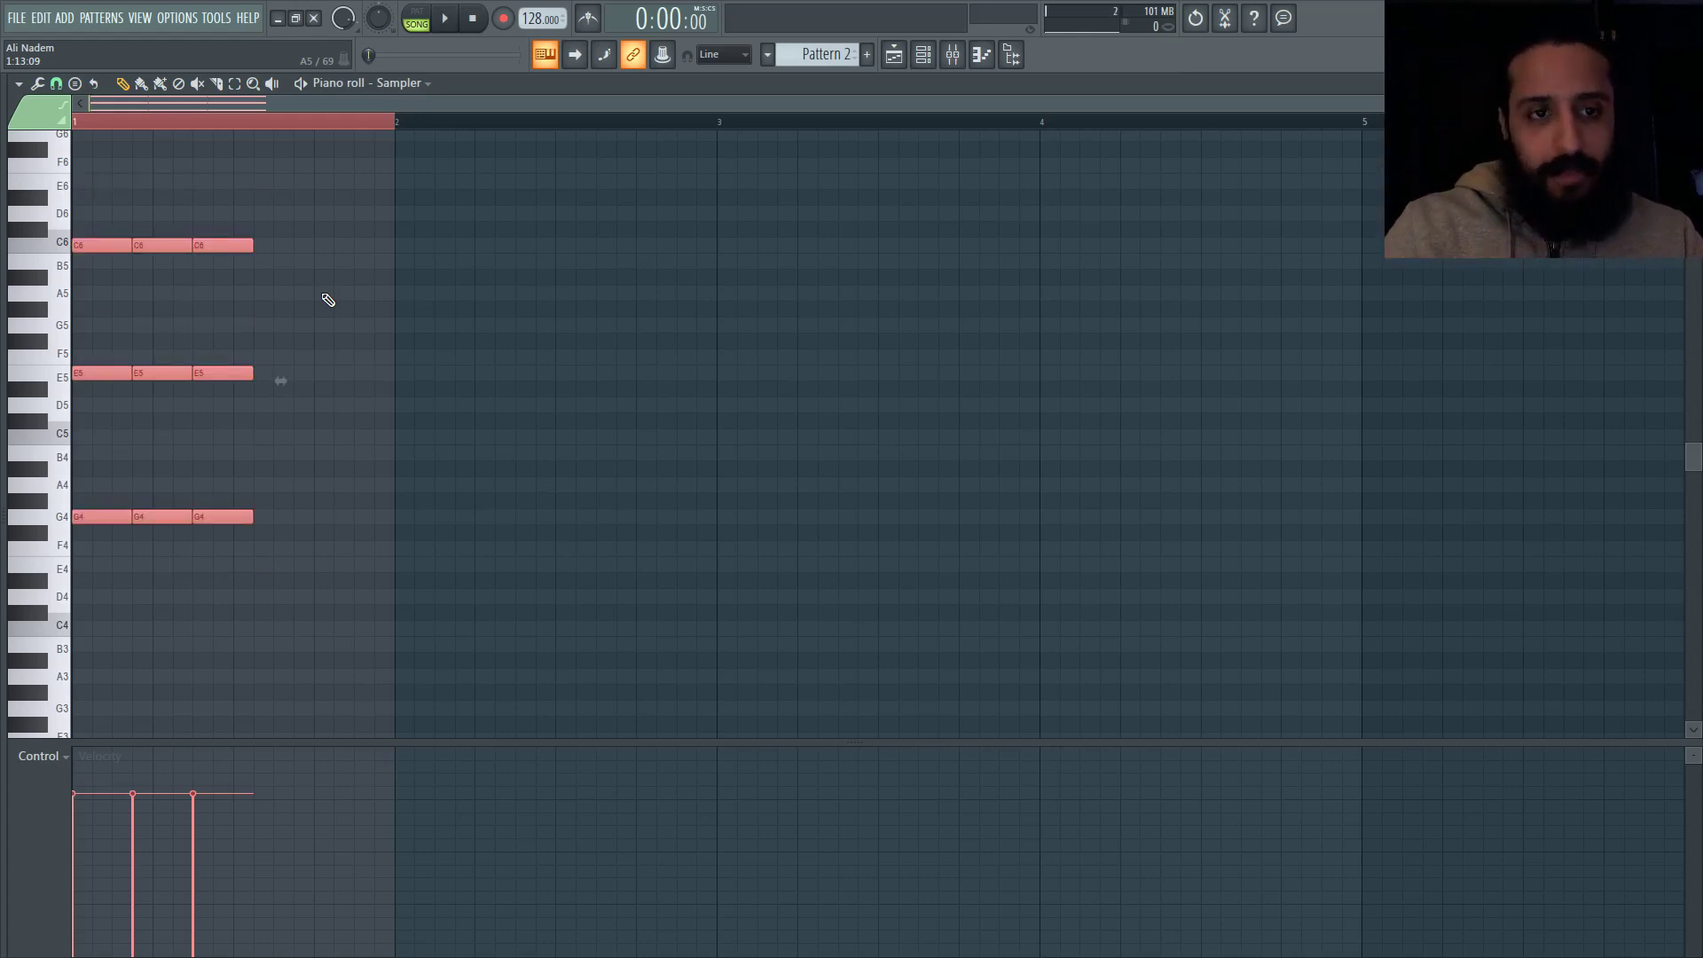
# - Nudge the chords by semitones until they sit two semitones lower at F4, D5 and A#5
pyautogui.hotkey('shift', 'Down')
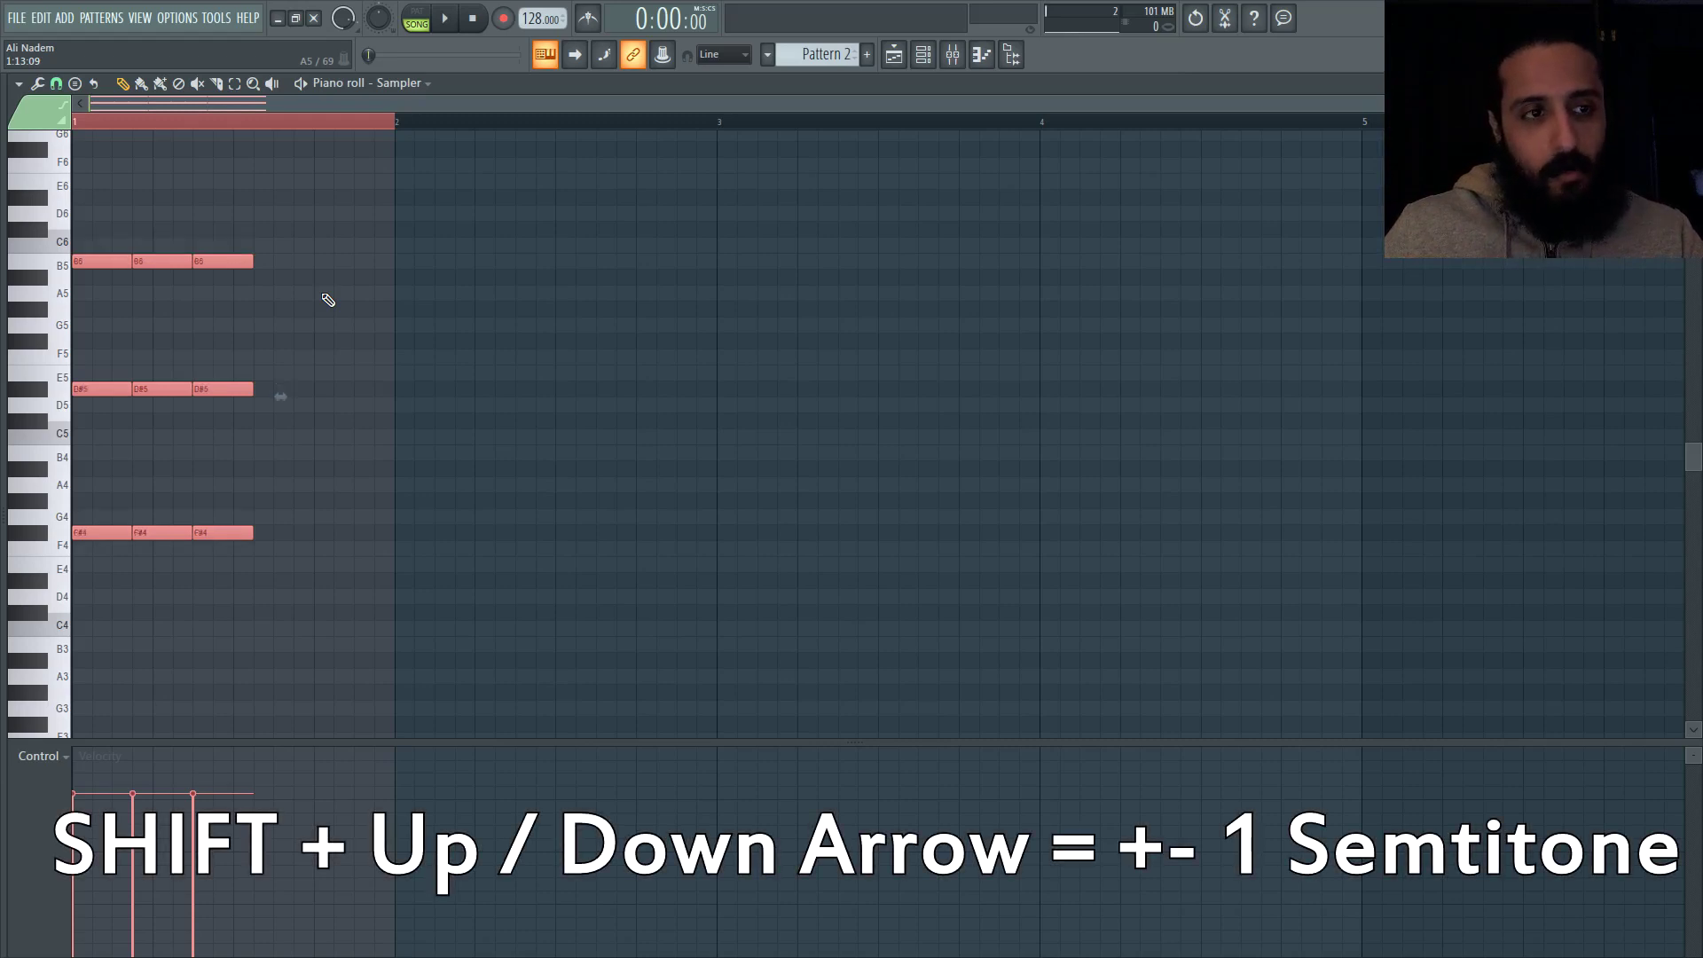
pyautogui.hotkey('shift', 'Down')
pyautogui.hotkey('shift', 'Up')
pyautogui.hotkey('shift', 'Up')
pyautogui.hotkey('shift', 'Down')
pyautogui.hotkey('shift', 'Down')
pyautogui.hotkey('shift', 'Up')
pyautogui.hotkey('shift', 'Up')
pyautogui.hotkey('shift', 'Up')
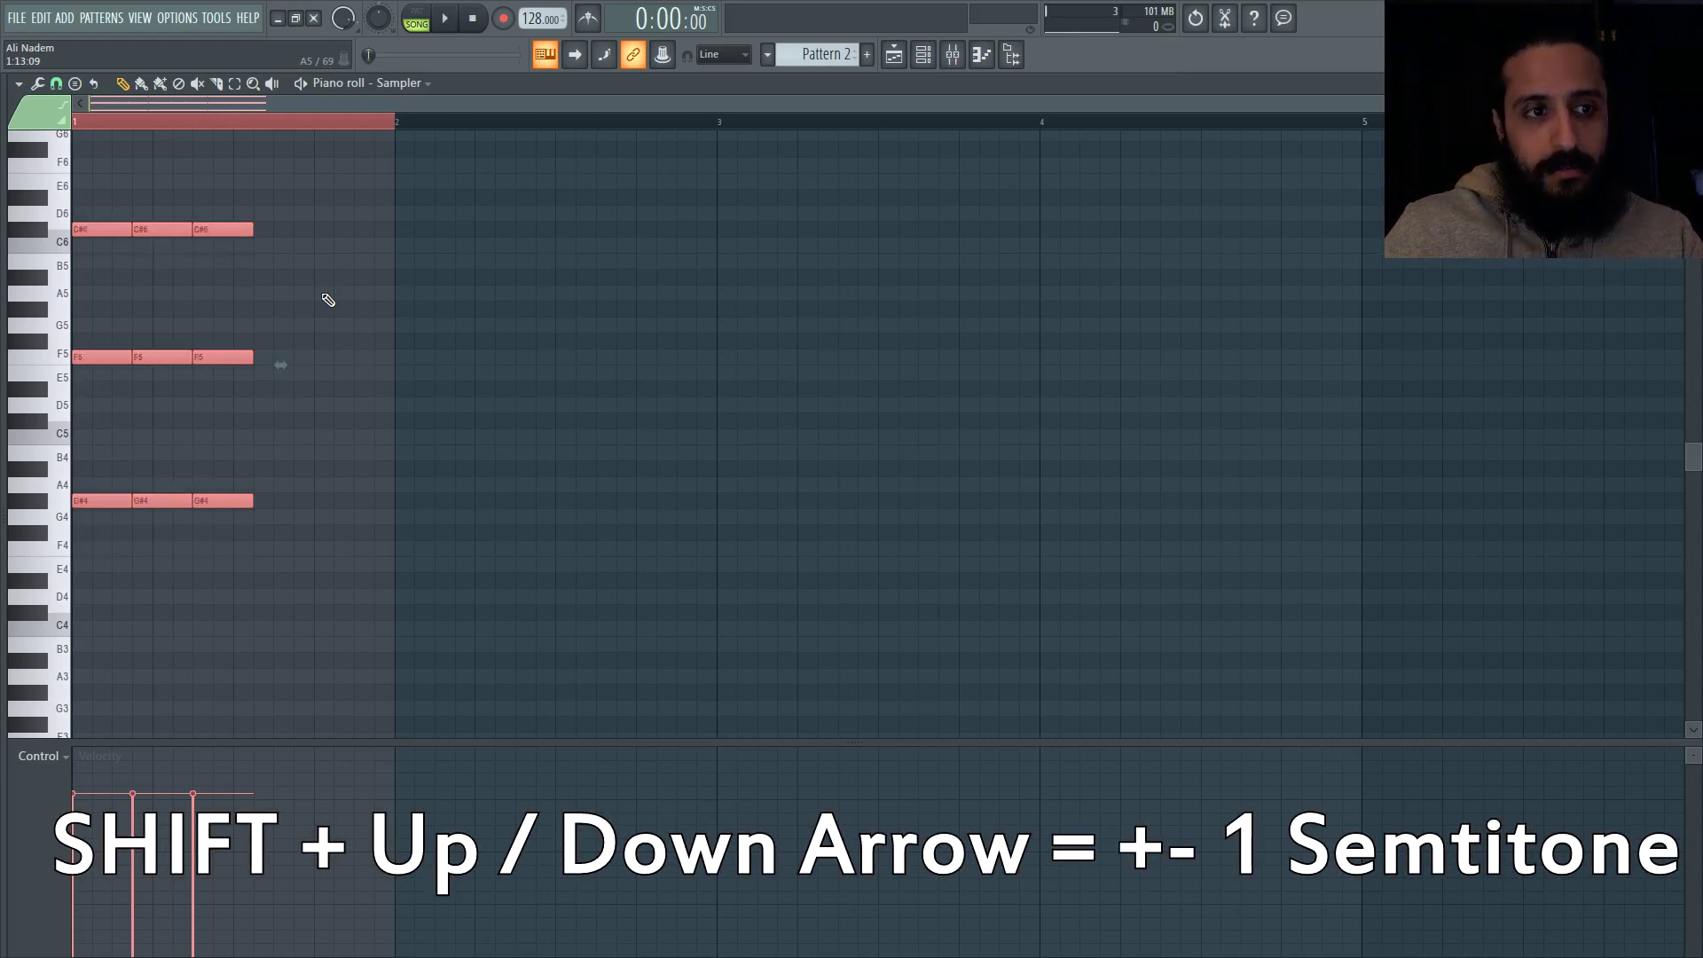
pyautogui.hotkey('shift', 'Down')
pyautogui.hotkey('shift', 'Down')
pyautogui.hotkey('shift', 'Down')
pyautogui.hotkey('shift', 'Down')
pyautogui.hotkey('shift', 'Up')
pyautogui.hotkey('shift', 'Up')
pyautogui.hotkey('shift', 'Up')
pyautogui.hotkey('shift', 'Down')
pyautogui.hotkey('shift', 'Down')
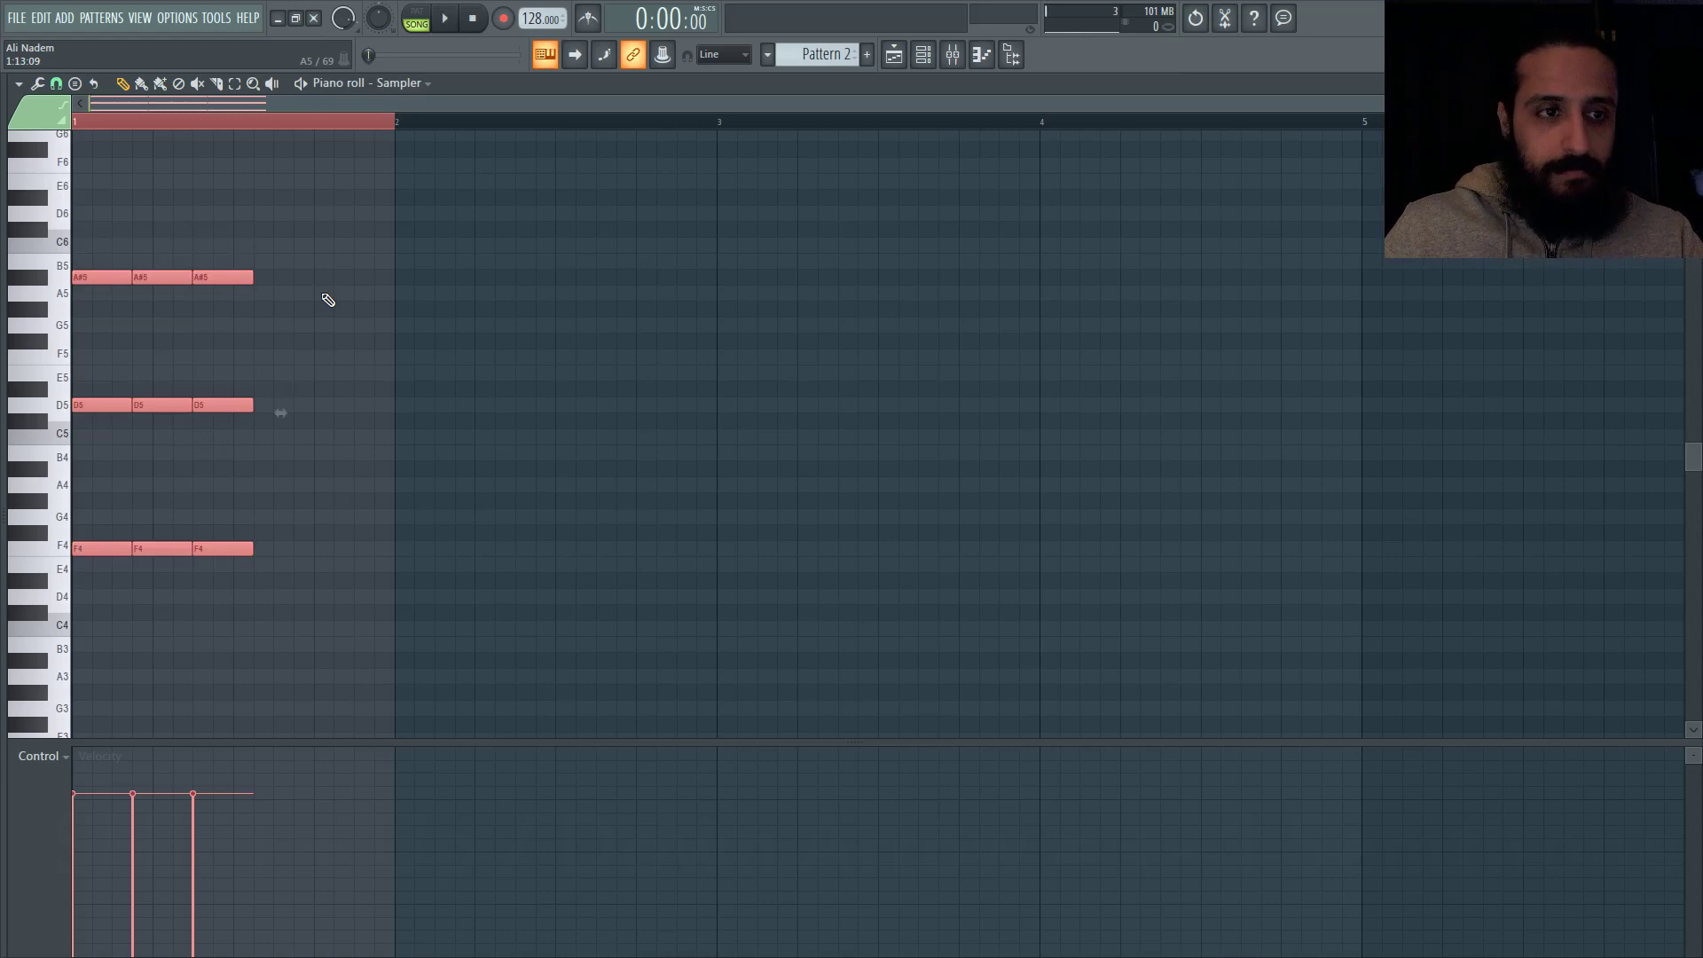
pyautogui.hotkey('shift', 'Up')
pyautogui.hotkey('shift', 'Up')
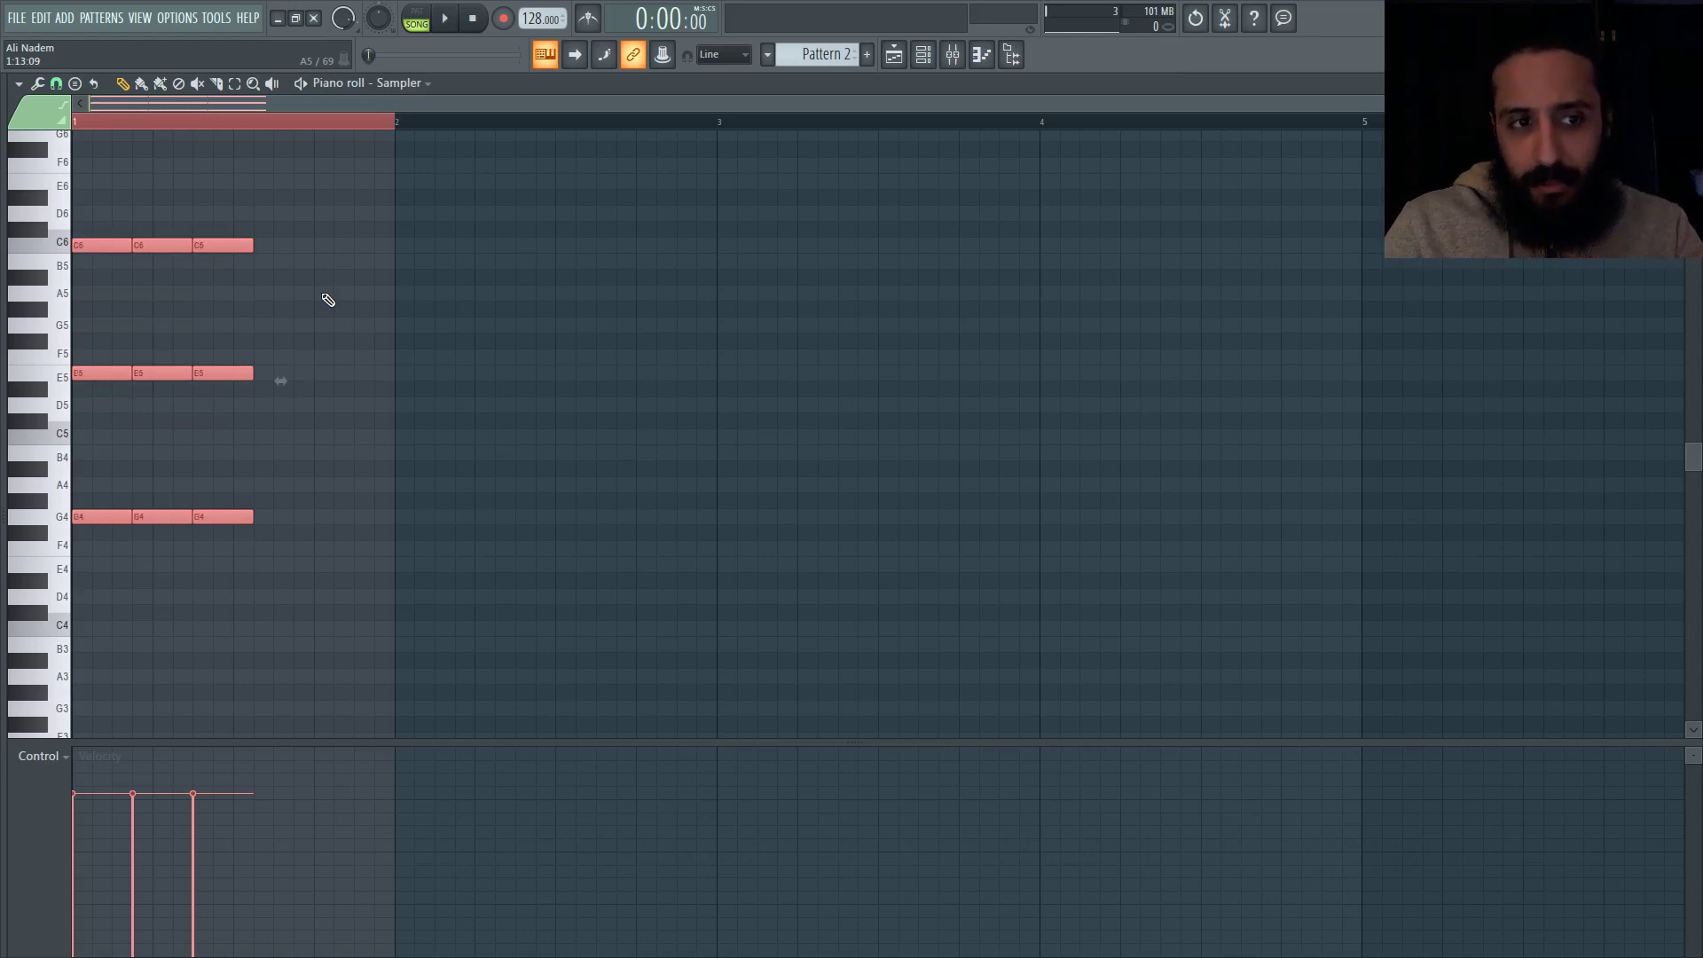
# - Delete the extra chord copies, leaving a single C6–E5–G4 chord
pyautogui.click(56, 83)
pyautogui.click(78, 165)
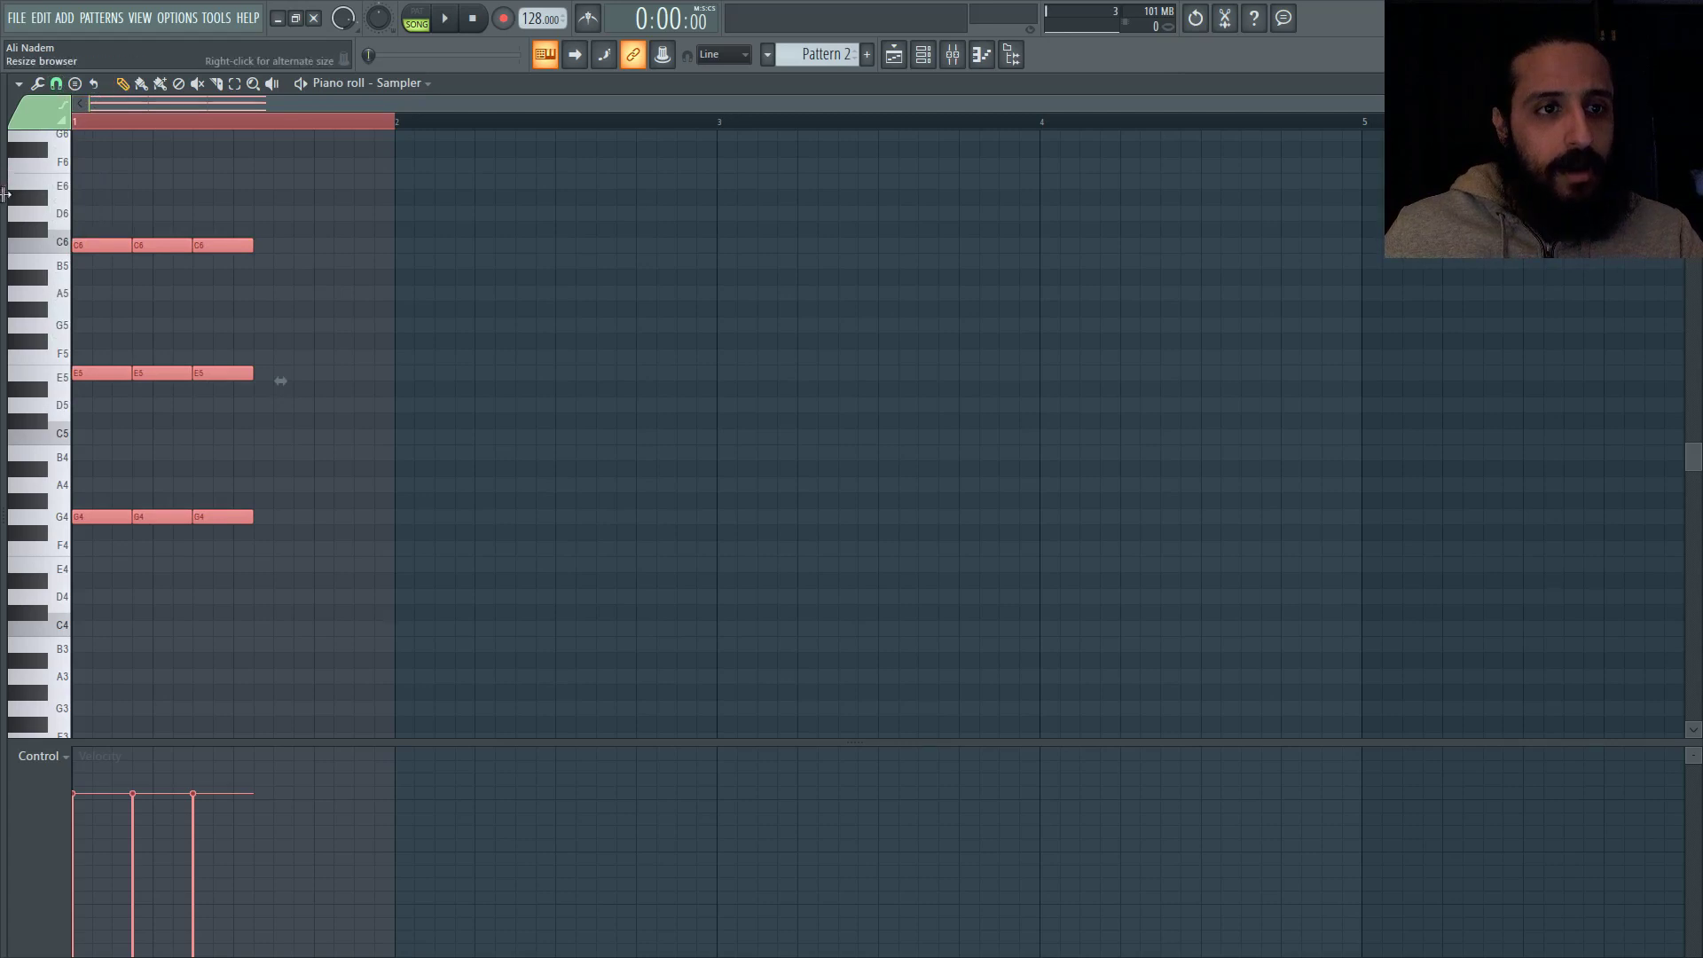
pyautogui.scroll(2, 125, 104)
pyautogui.rightClick(444, 251)
pyautogui.rightClick(293, 246)
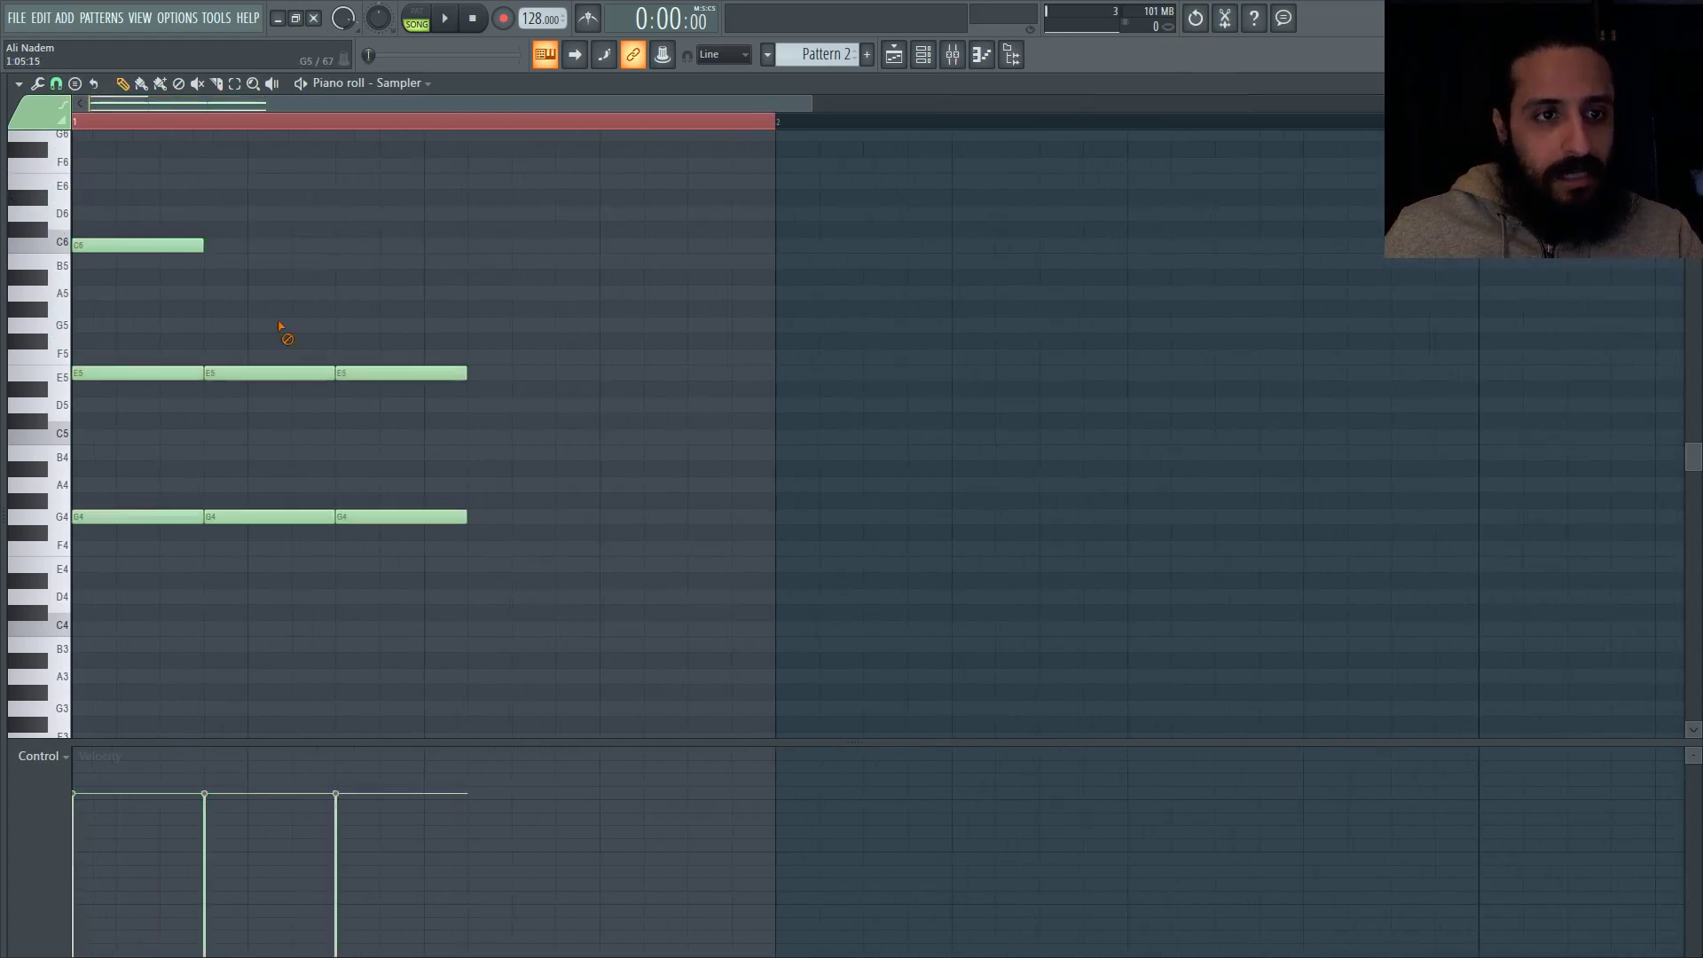
pyautogui.rightClick(399, 373)
pyautogui.rightClick(266, 374)
pyautogui.rightClick(390, 516)
pyautogui.rightClick(266, 516)
# - Lengthen the G4, E5 and C6 notes, set snap to Line and quantize them to equal length
pyautogui.moveTo(204, 517); pyautogui.dragTo(232, 517)
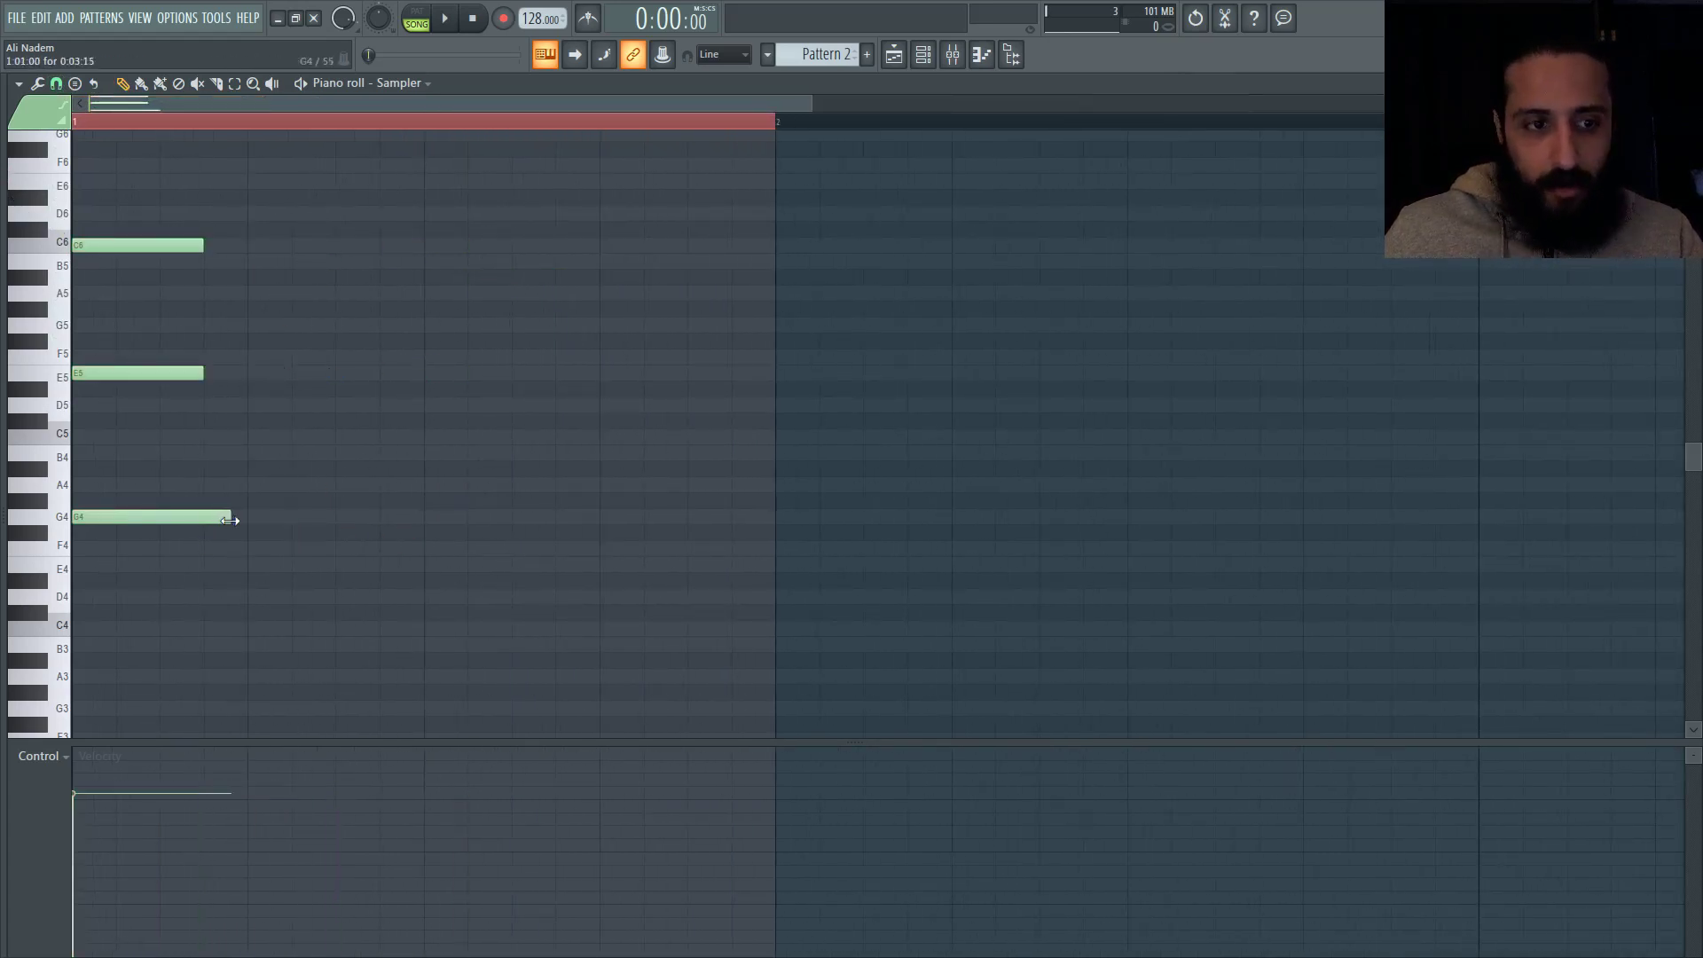
pyautogui.moveTo(204, 374); pyautogui.dragTo(239, 382)
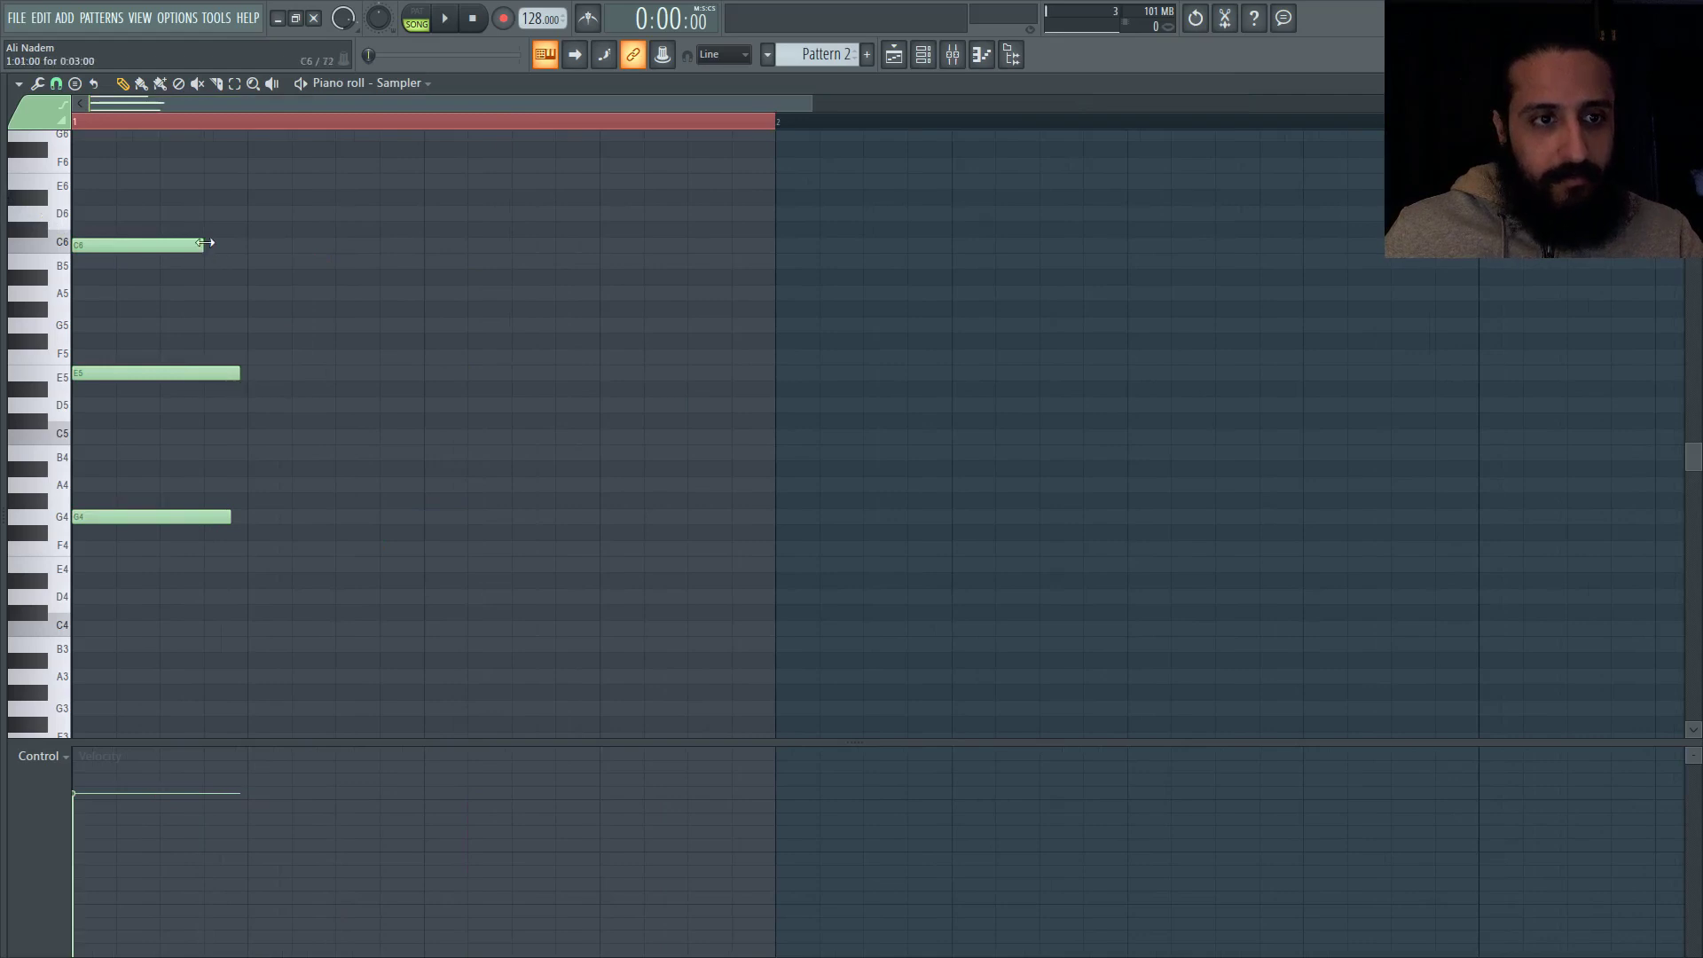
pyautogui.moveTo(205, 245); pyautogui.dragTo(232, 245)
pyautogui.hotkey('ctrl', 'a')
pyautogui.scroll(1, 532, 296)
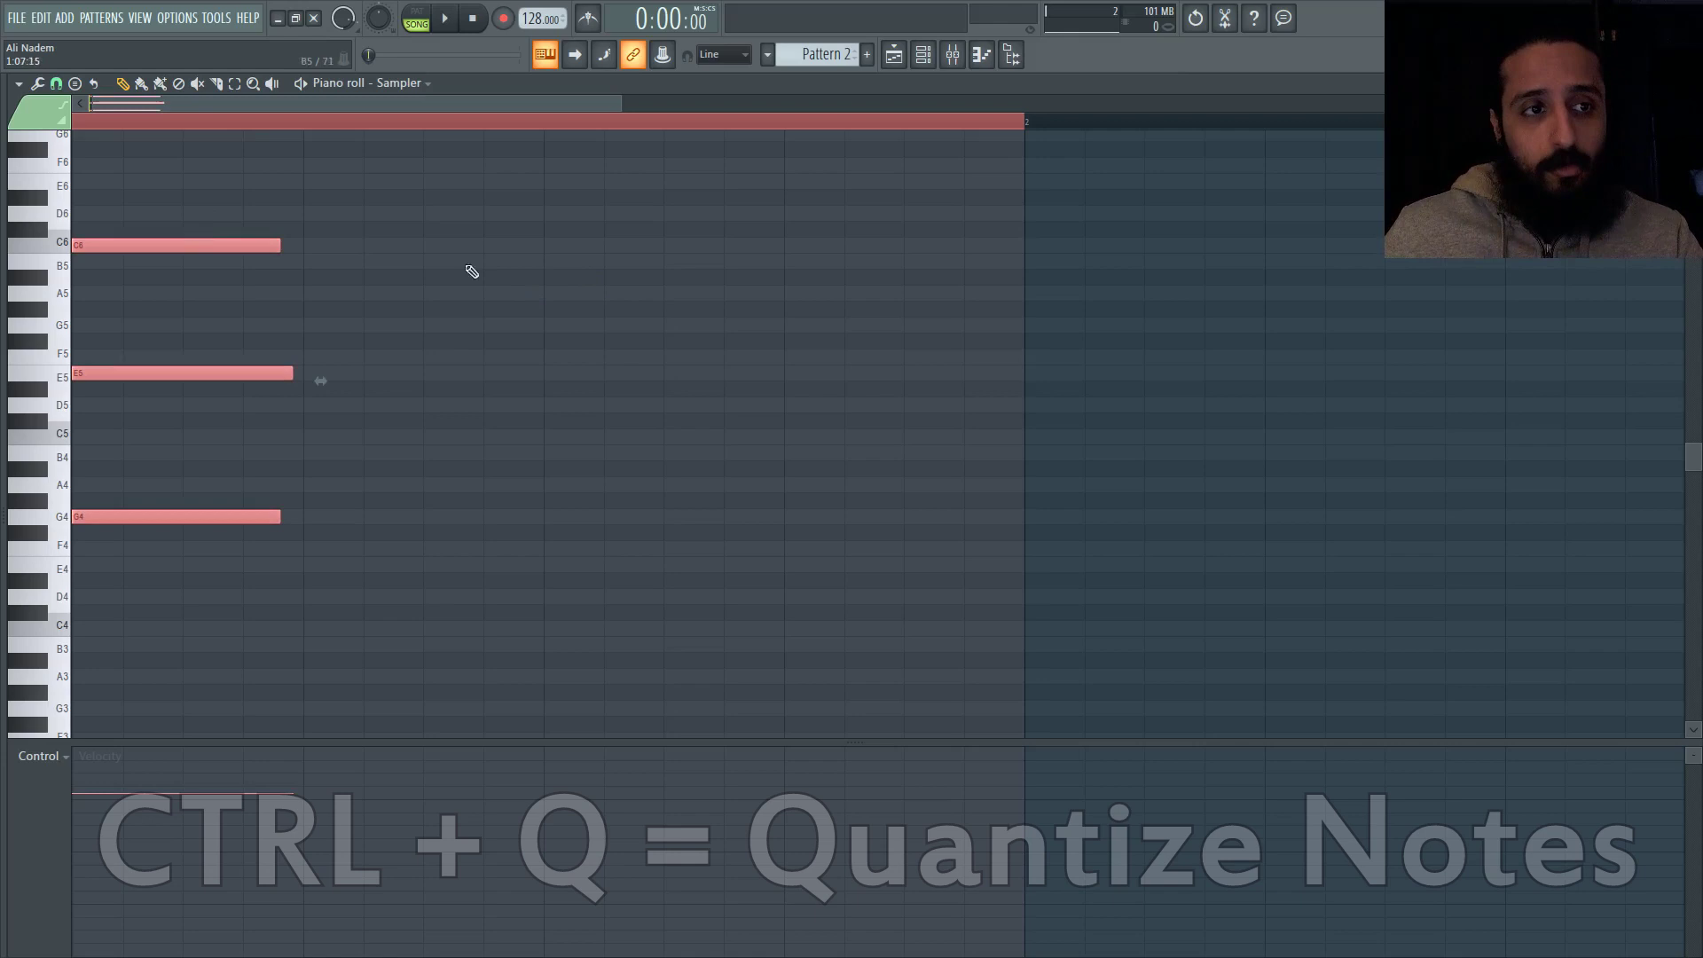
pyautogui.click(56, 85)
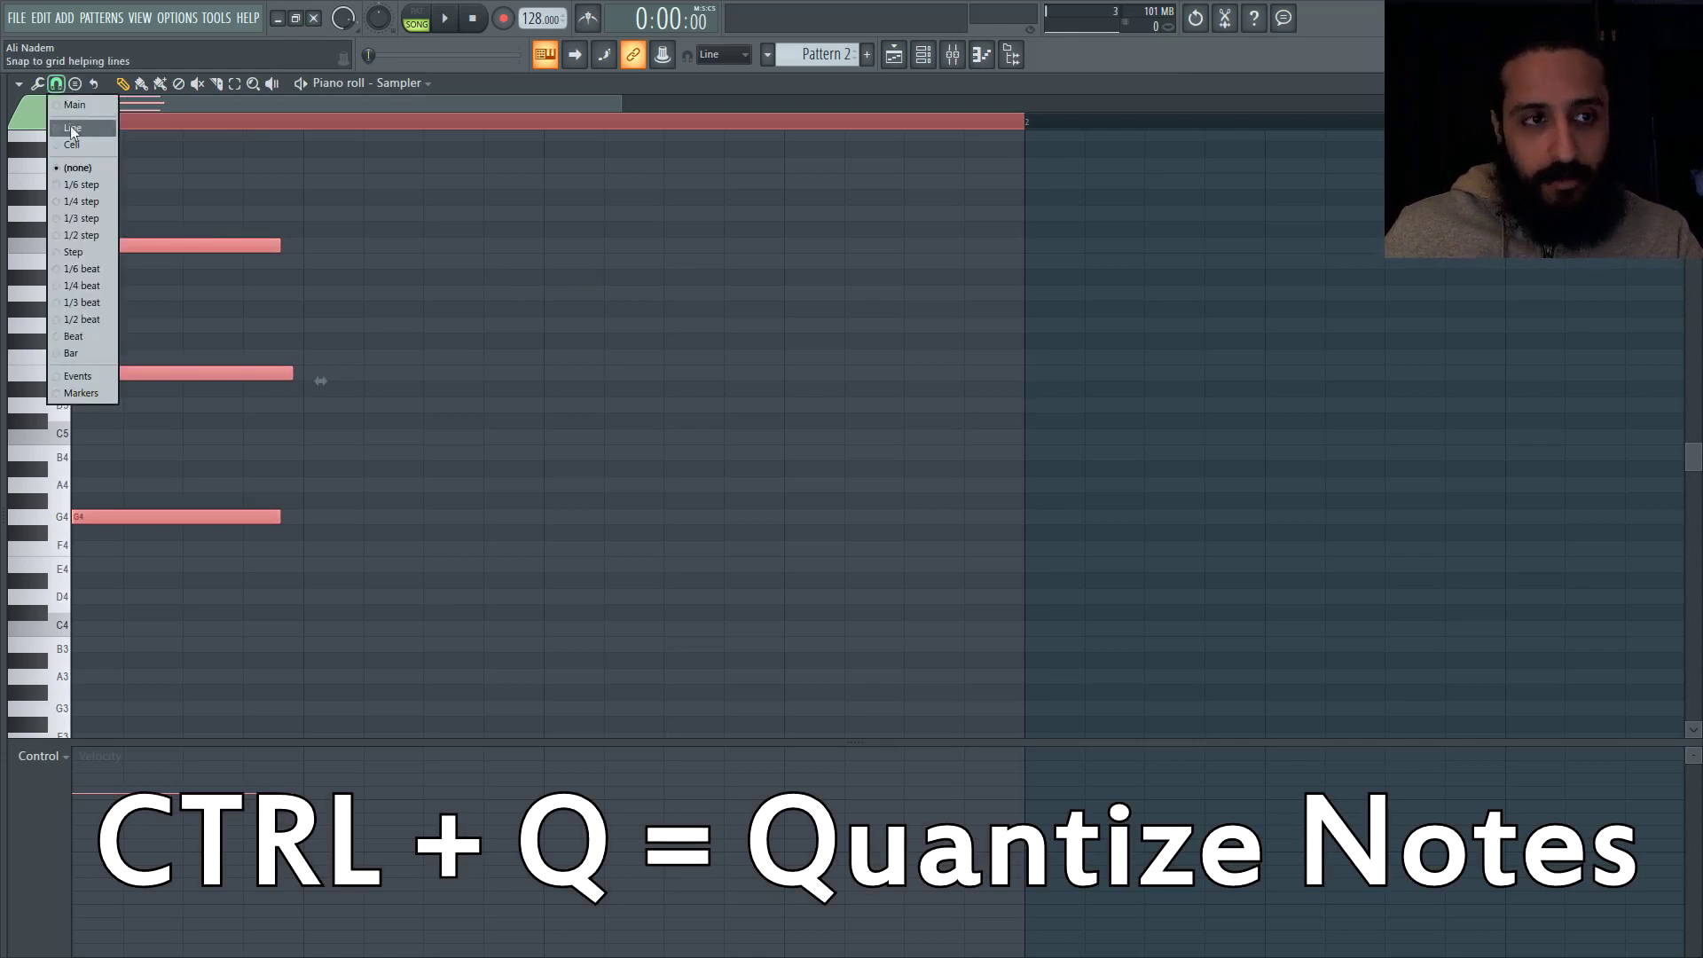
pyautogui.click(73, 130)
pyautogui.click(60, 82)
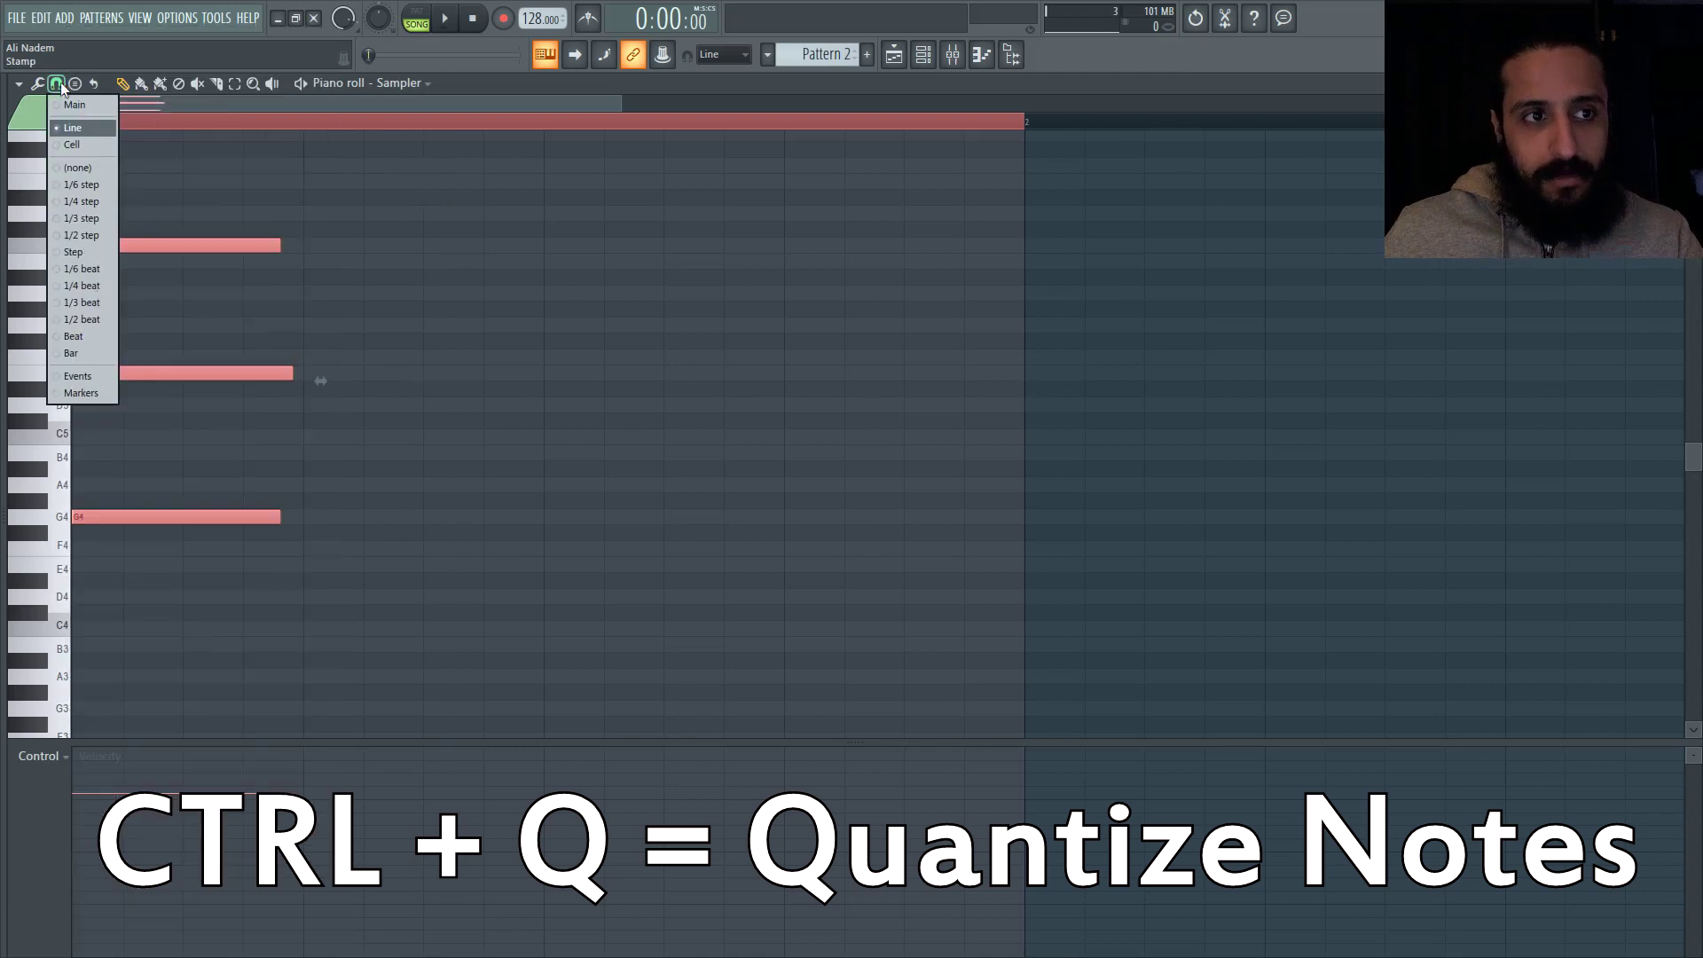
pyautogui.click(75, 129)
pyautogui.hotkey('ctrl', 'q')
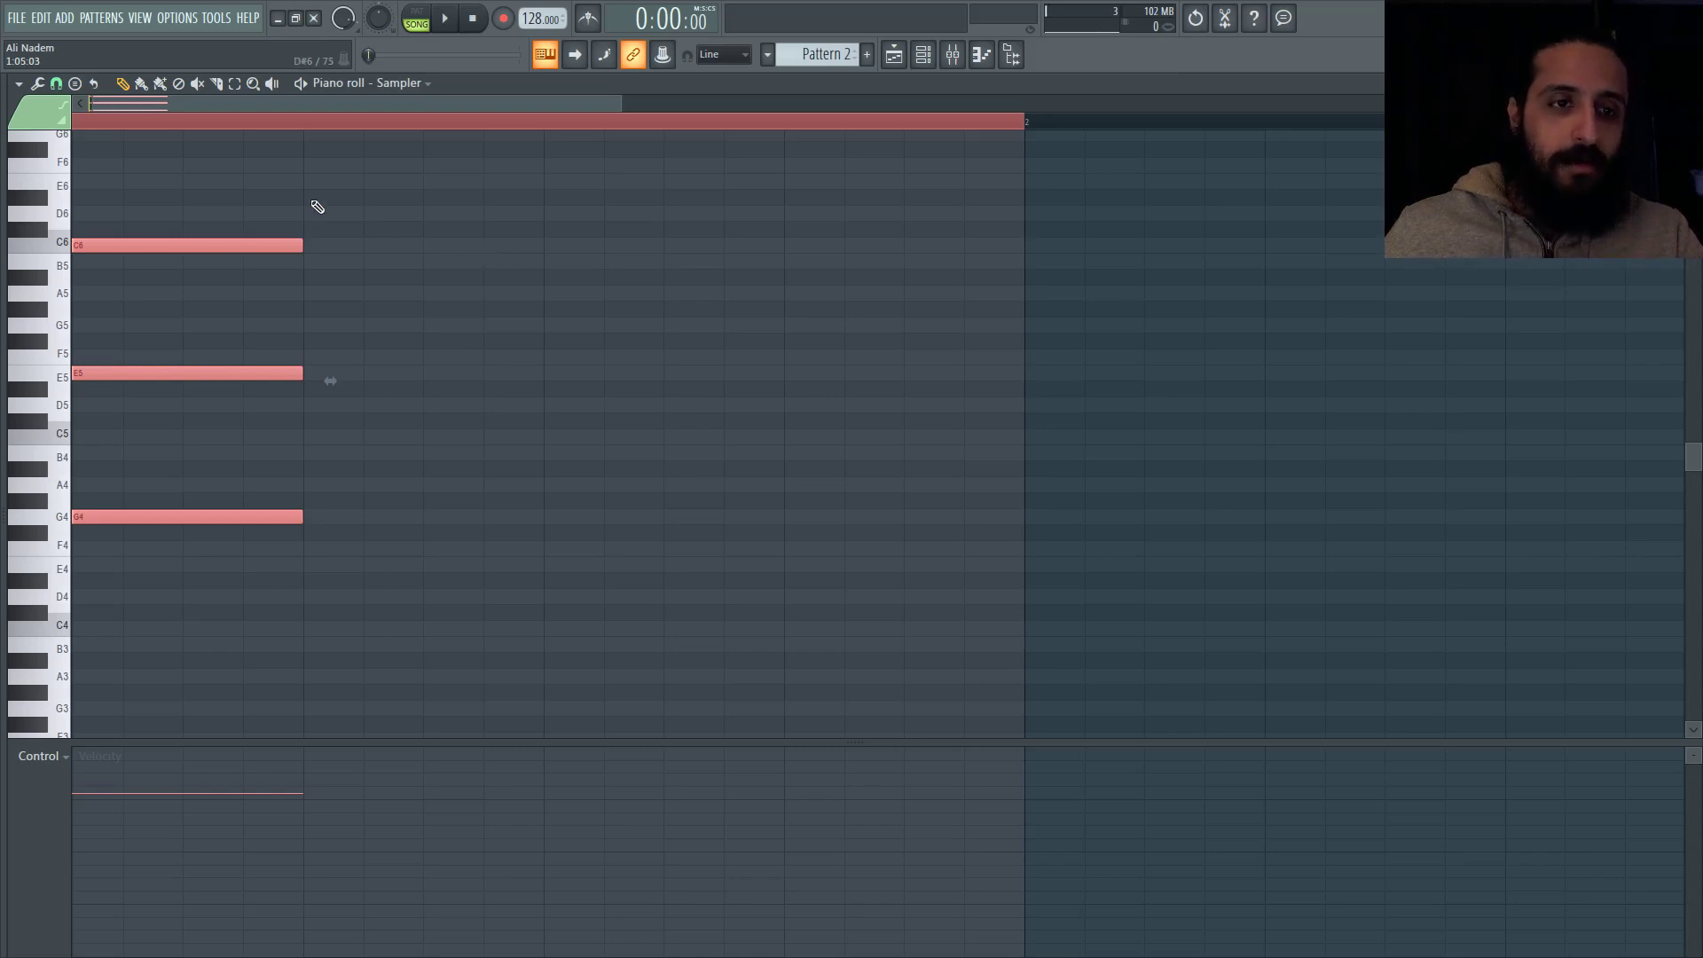
pyautogui.moveTo(298, 521)
pyautogui.mouseDown()
pyautogui.moveTo(186, 520)
pyautogui.moveTo(536, 529)
pyautogui.moveTo(292, 531)
pyautogui.mouseUp()
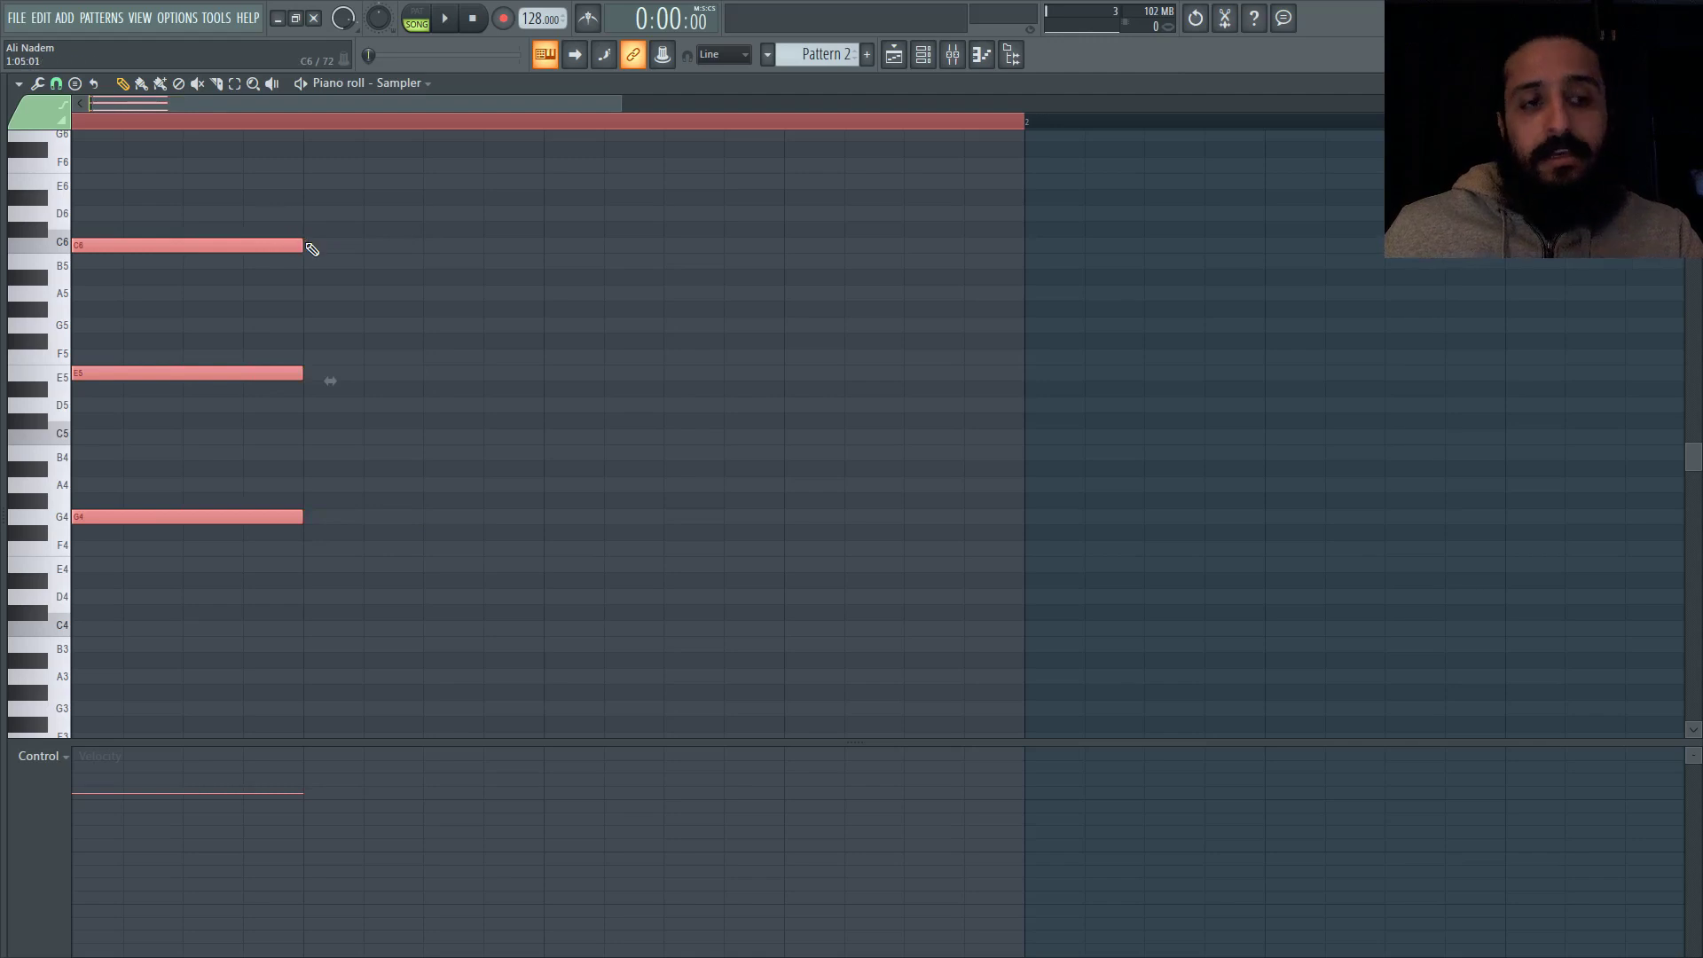
# - Copy the Track 3 audio clip and paste copies around bars 11, 16 and 22
pyautogui.click(894, 54)
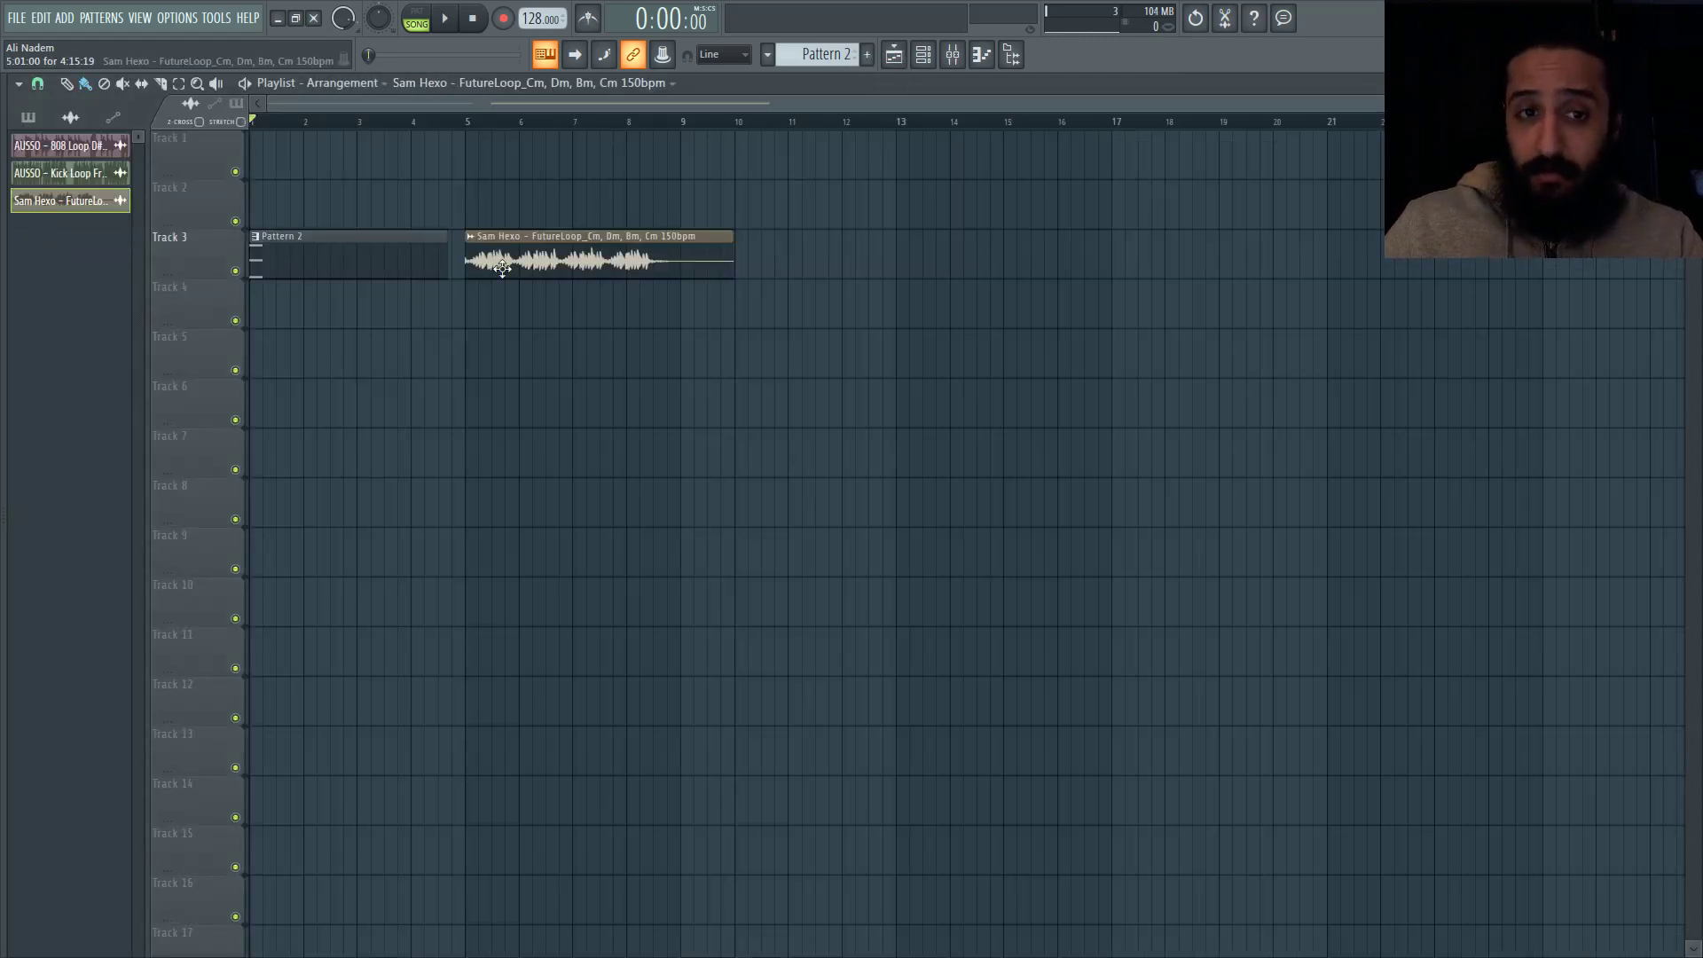
pyautogui.moveTo(522, 188)
pyautogui.mouseDown()
pyautogui.moveTo(565, 238)
pyautogui.moveTo(621, 257)
pyautogui.mouseUp()
pyautogui.hotkey('ctrl', 'c')
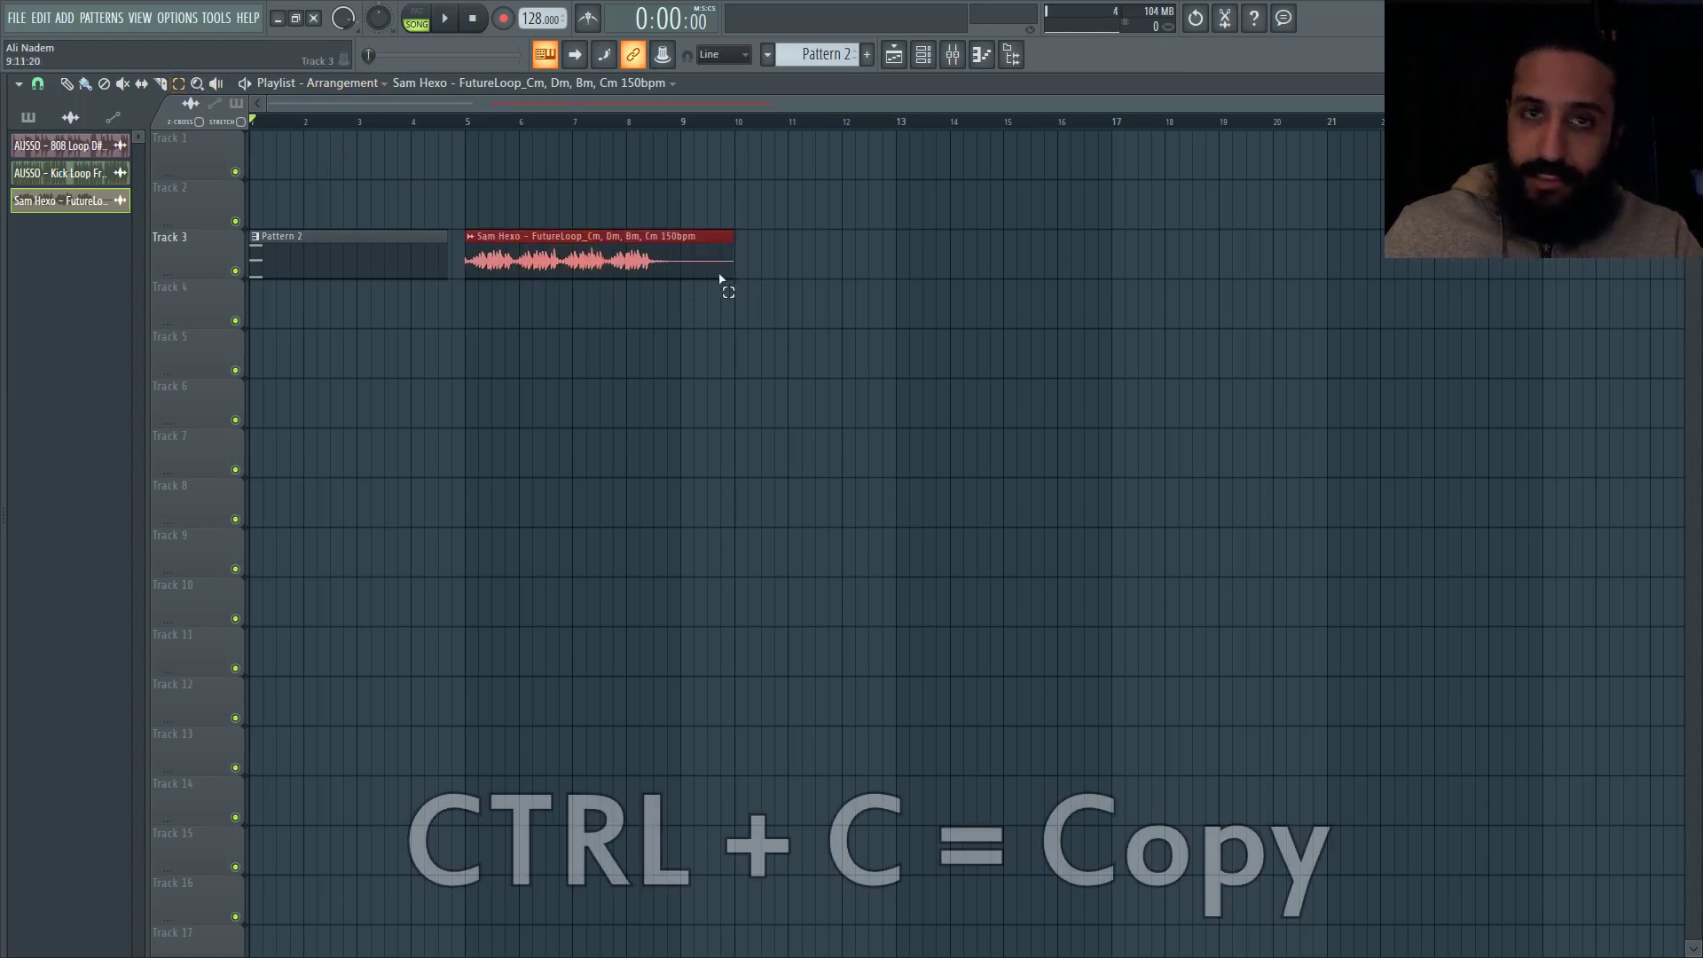
pyautogui.hotkey('ctrl', 'v')
pyautogui.moveTo(319, 238); pyautogui.dragTo(847, 238)
pyautogui.hotkey('ctrl', 'v')
pyautogui.moveTo(366, 239); pyautogui.dragTo(1192, 239)
pyautogui.hotkey('ctrl', 'v')
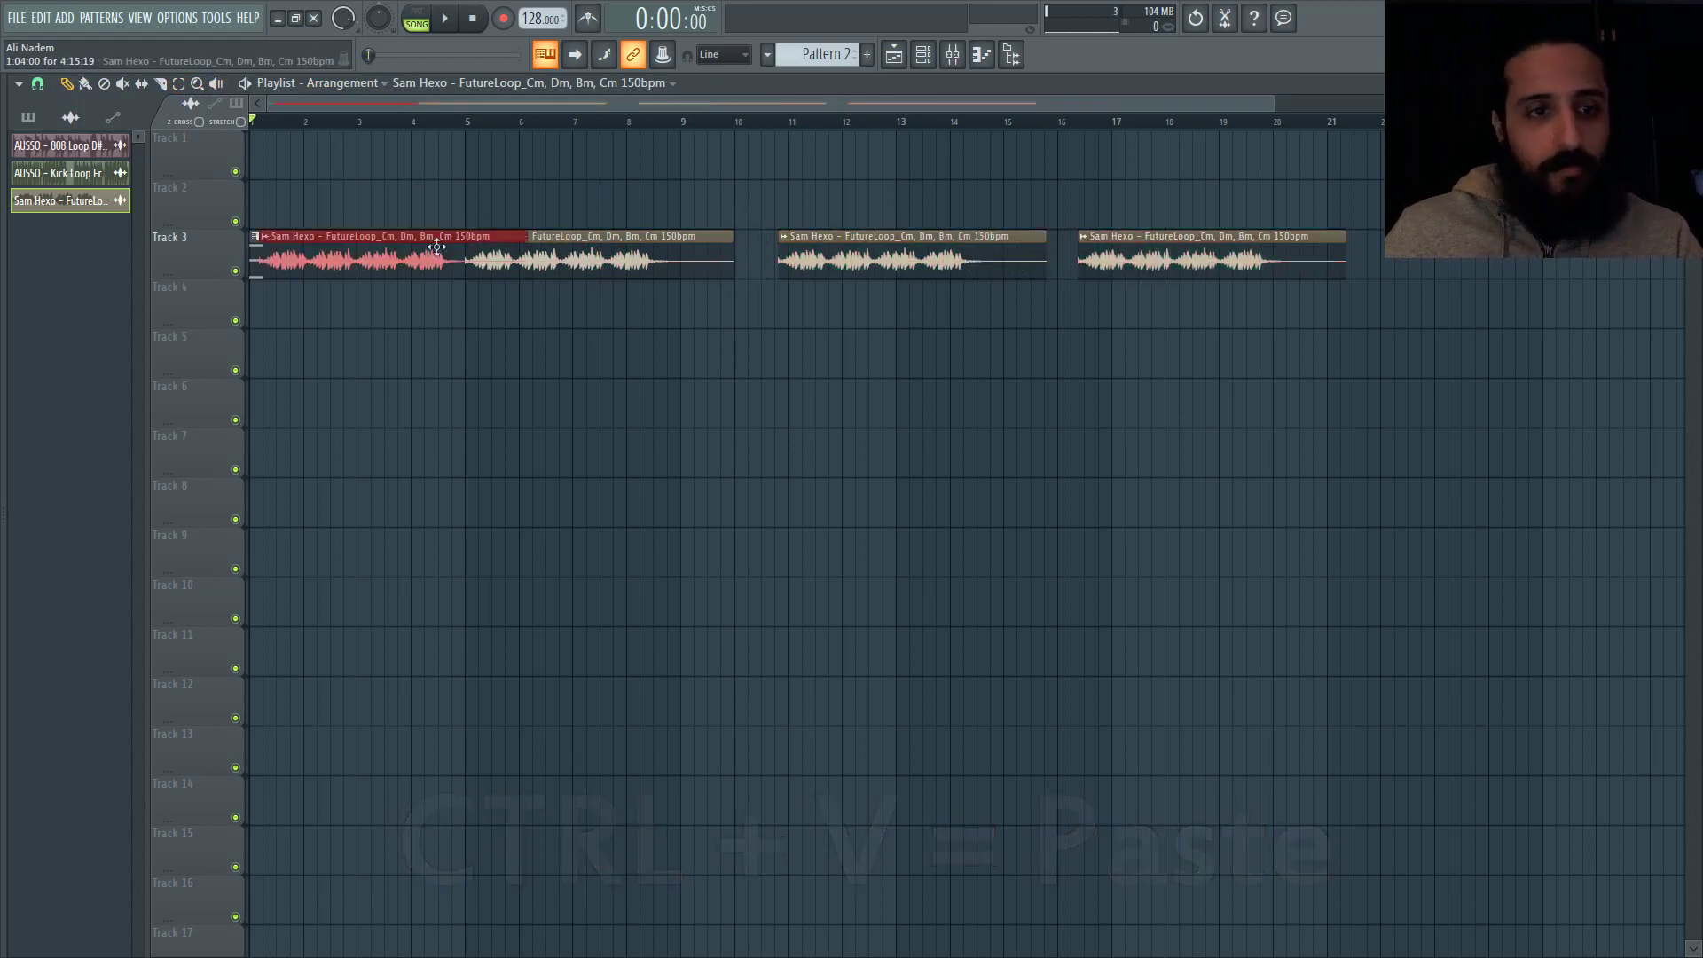
pyautogui.moveTo(366, 239); pyautogui.dragTo(1452, 239)
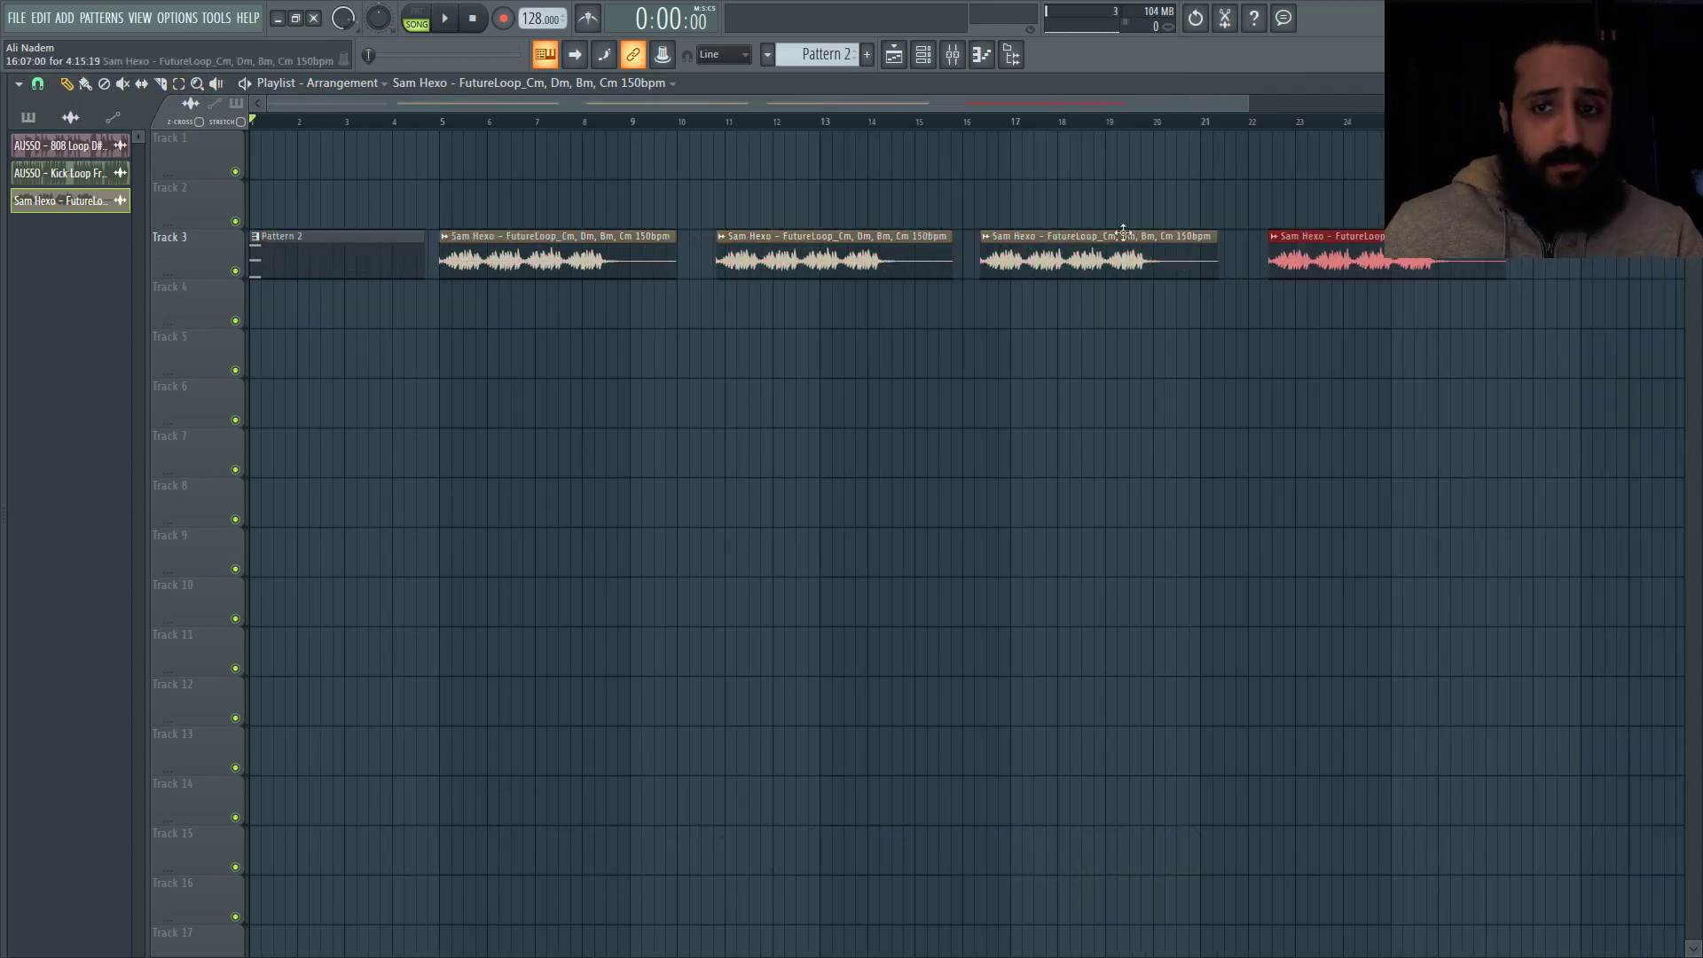
# - Delete the clip at bars 11–14, move the later loop left, and reposition clips within bars 5–16
pyautogui.rightClick(829, 255)
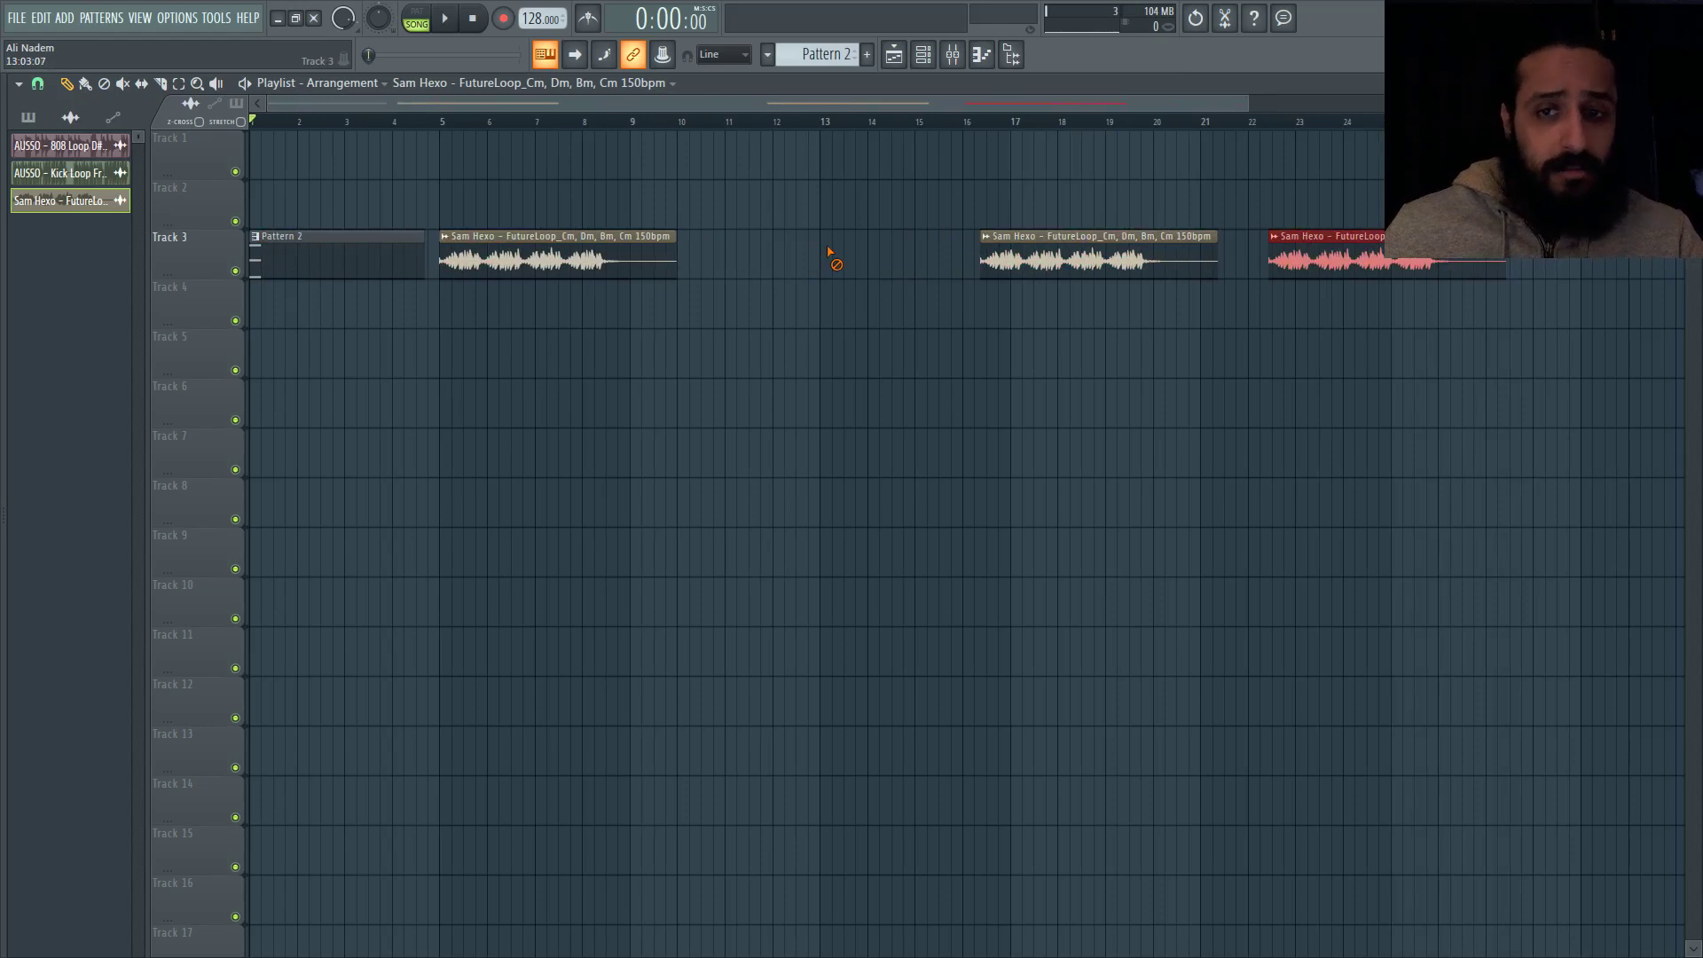
pyautogui.moveTo(1082, 253); pyautogui.dragTo(808, 253)
pyautogui.moveTo(443, 124); pyautogui.dragTo(951, 171)
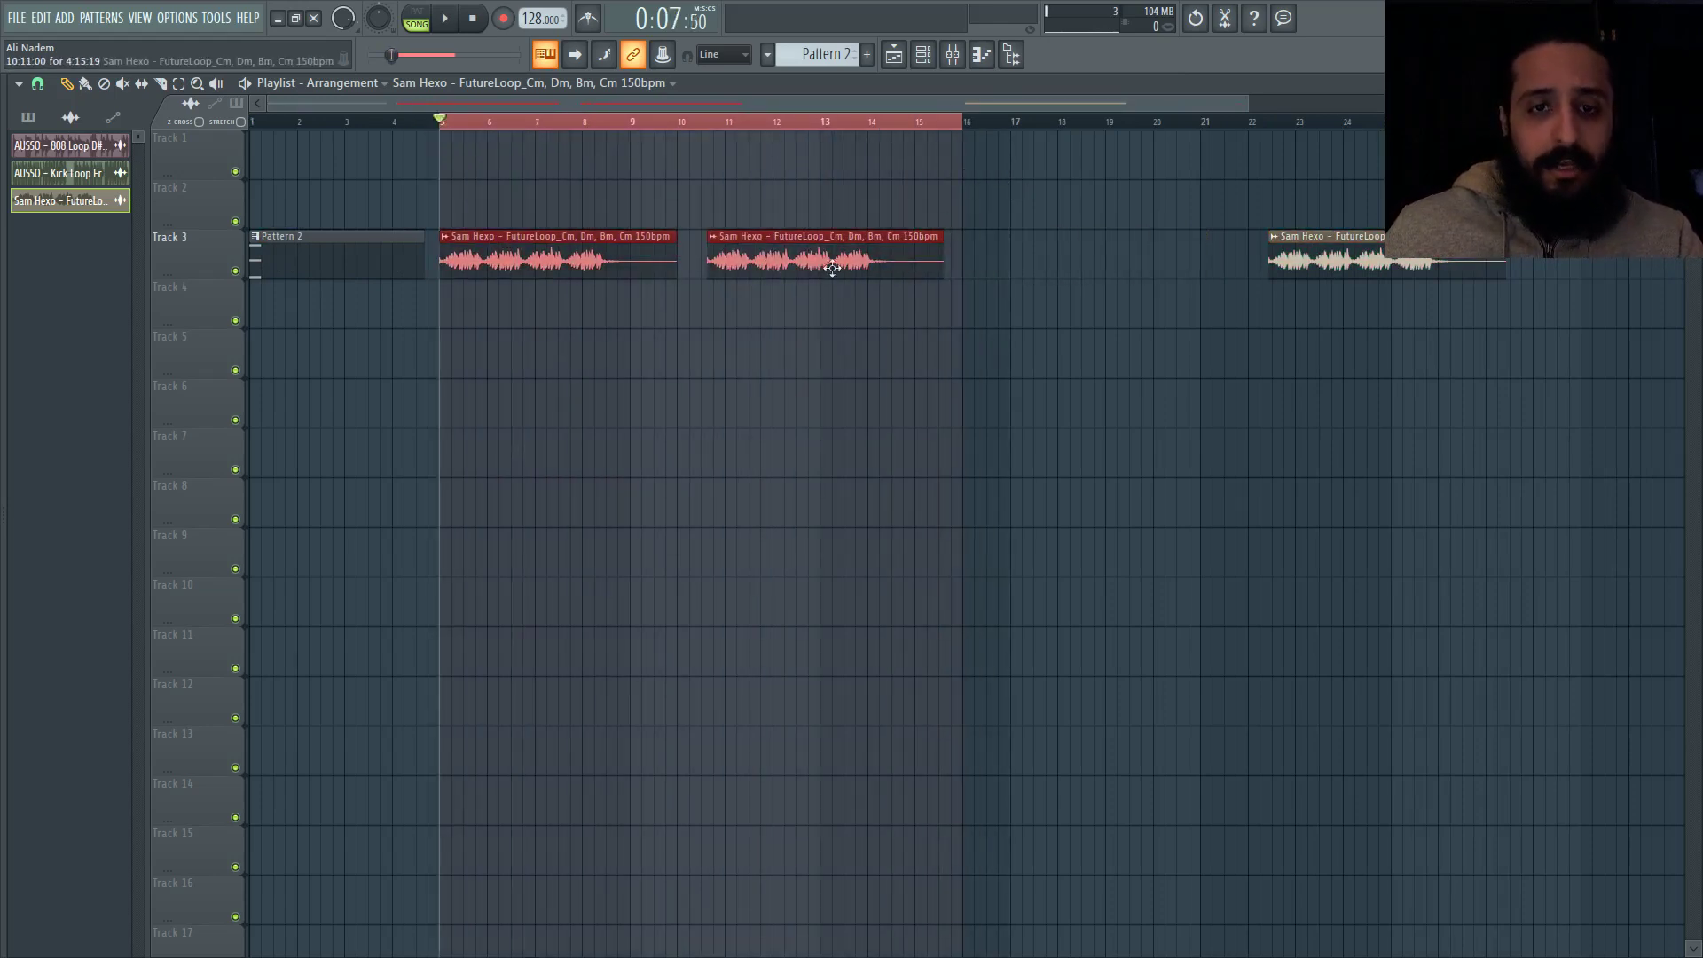
pyautogui.scroll(-6, 749, 228)
pyautogui.scroll(6, 739, 590)
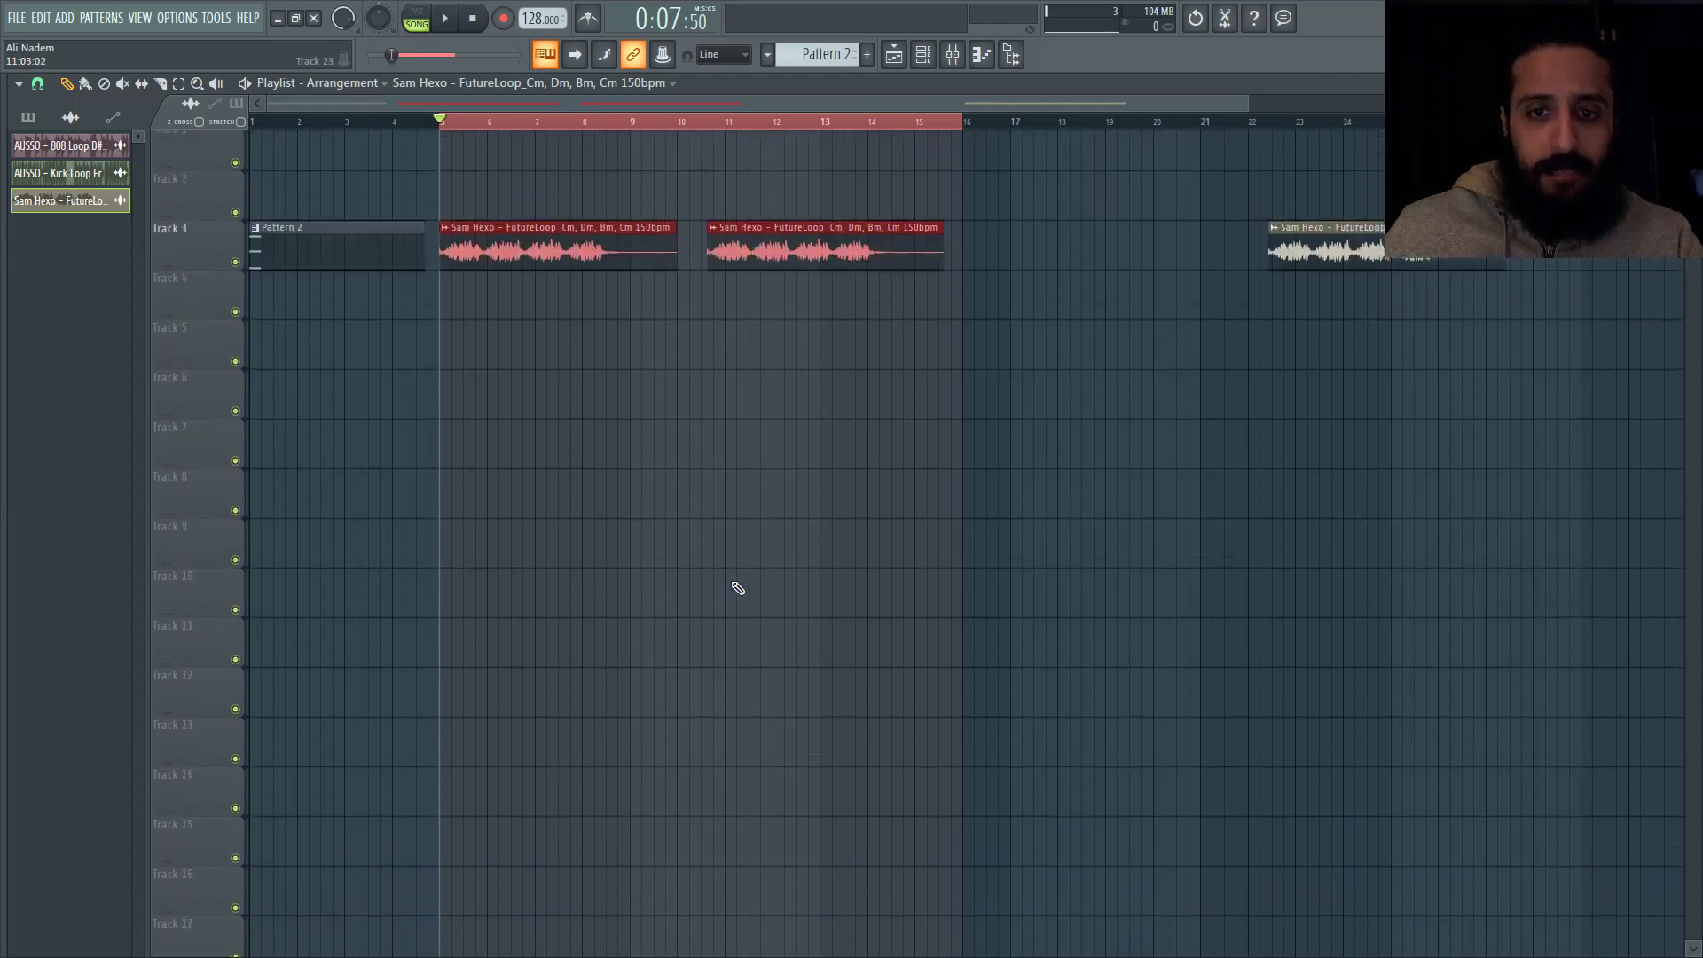
pyautogui.moveTo(707, 266); pyautogui.dragTo(1337, 257)
# - Delete the leftover clip copies later on Track 3
pyautogui.scroll(-2, 1323, 242)
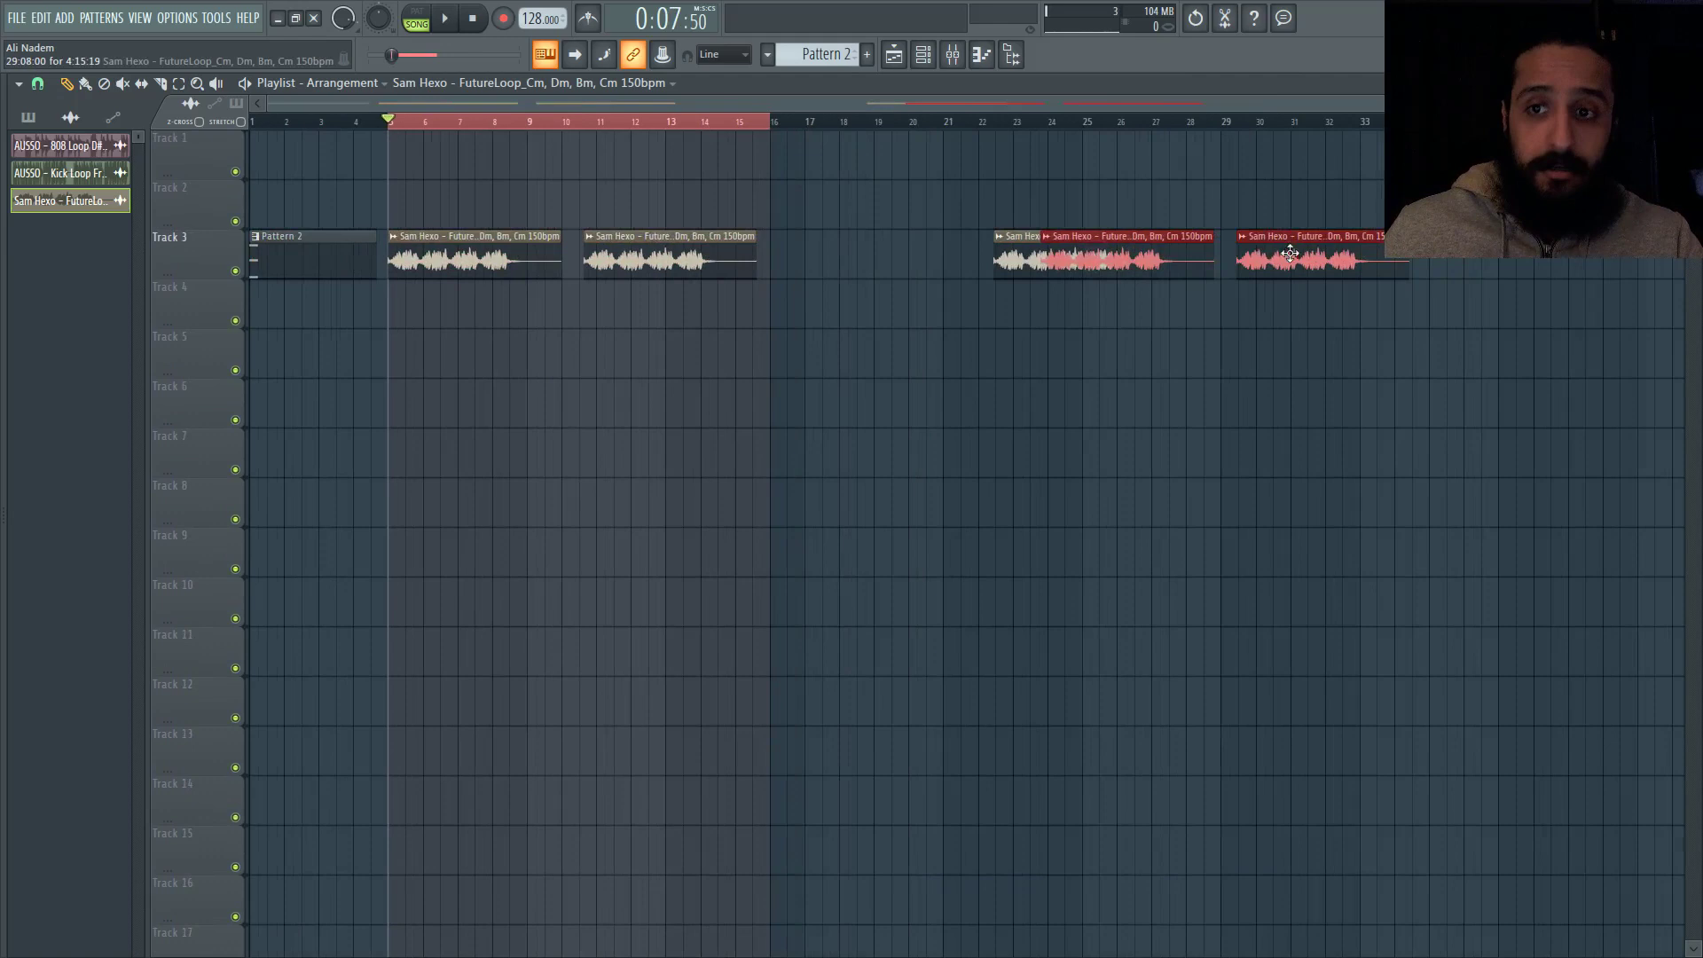
pyautogui.rightClick(1065, 256)
pyautogui.rightClick(1255, 267)
pyautogui.rightClick(1064, 257)
pyautogui.scroll(2, 949, 267)
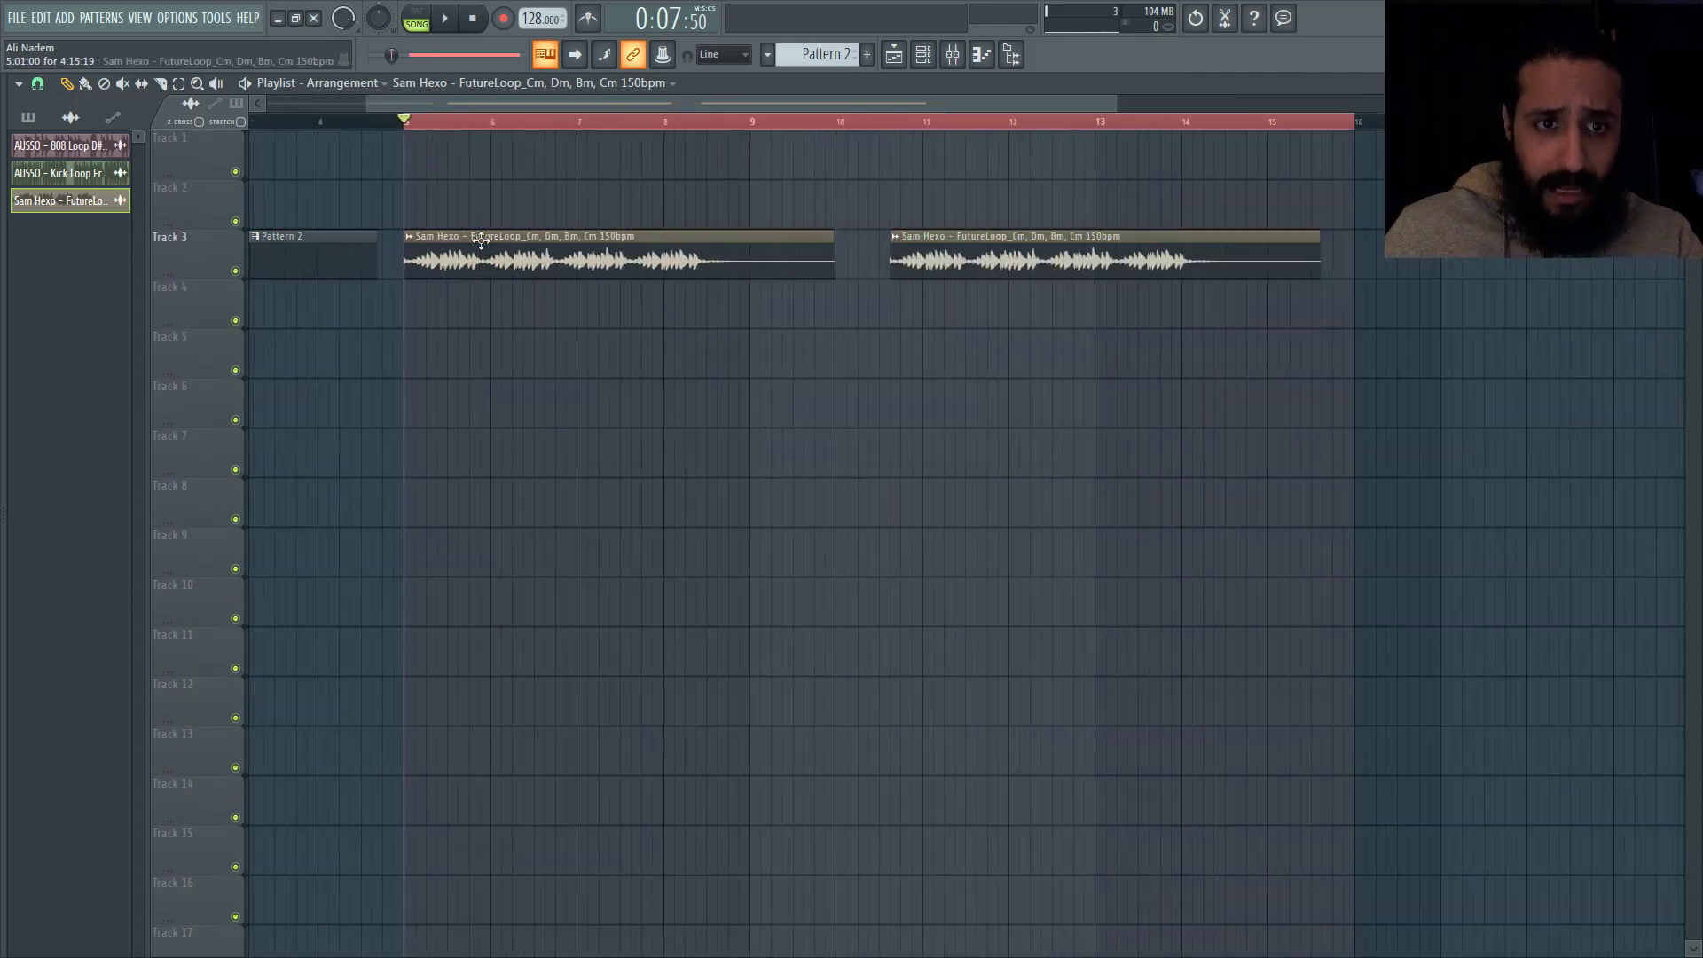
# - Move the playback position to bar 9 on the ruler
pyautogui.click(652, 121)
pyautogui.scroll(1, 726, 290)
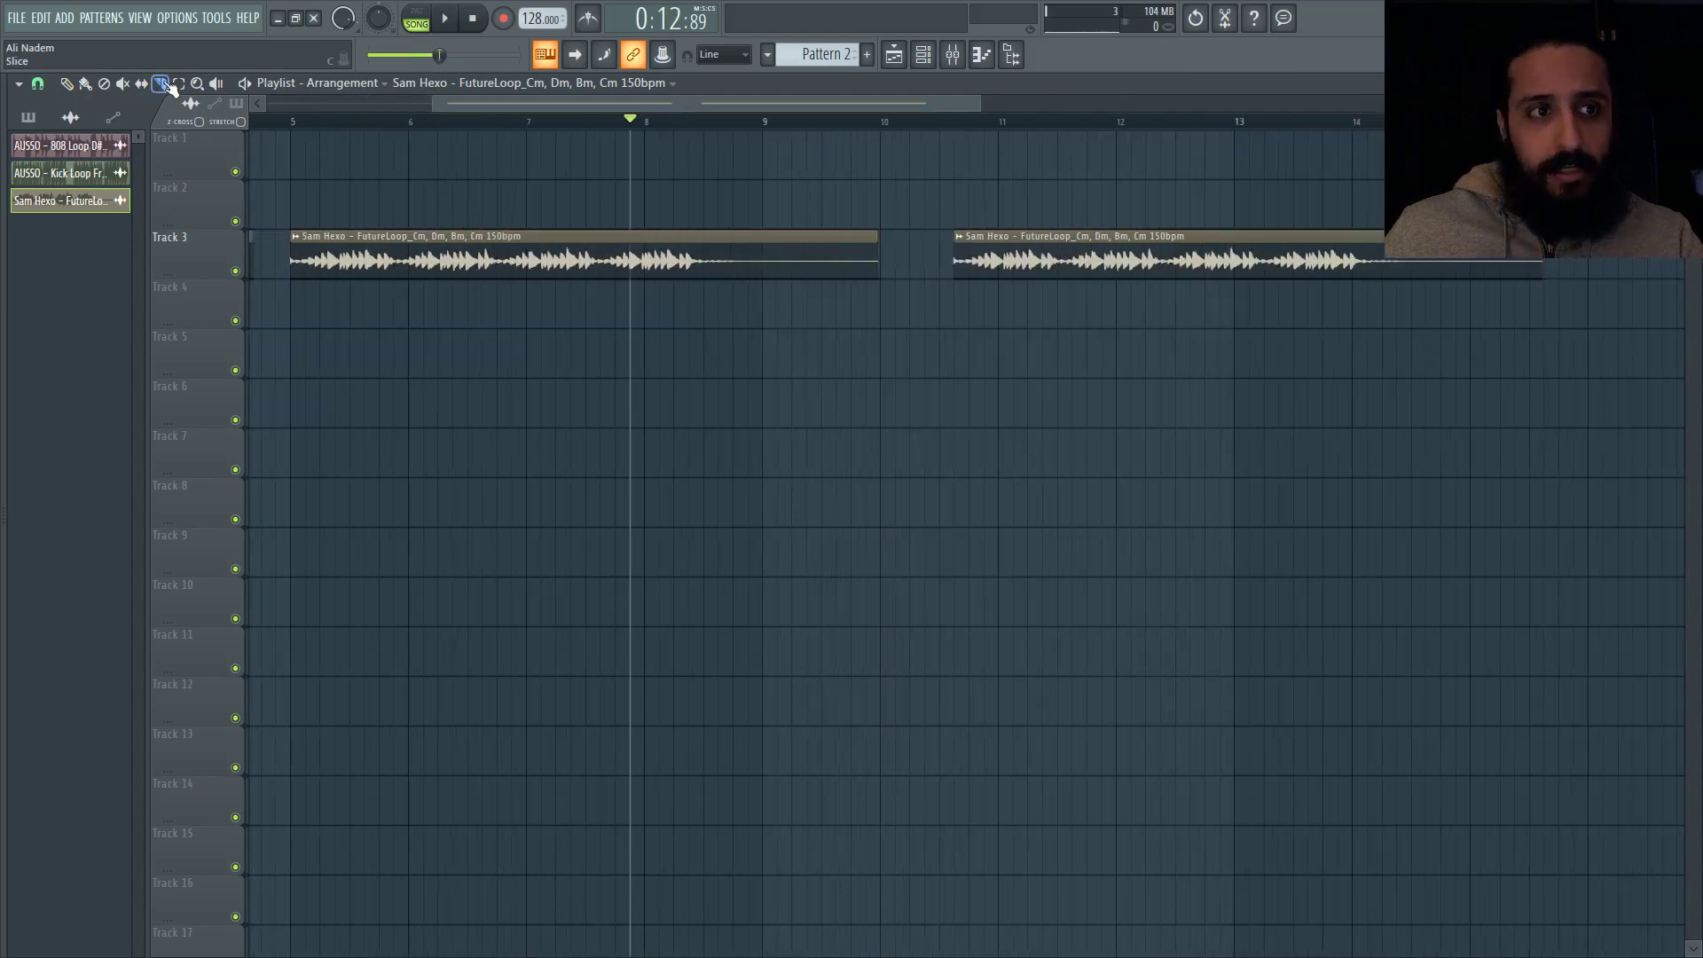
pyautogui.keyDown('ctrl'); pyautogui.scroll(1, 781, 293); pyautogui.keyUp('ctrl')
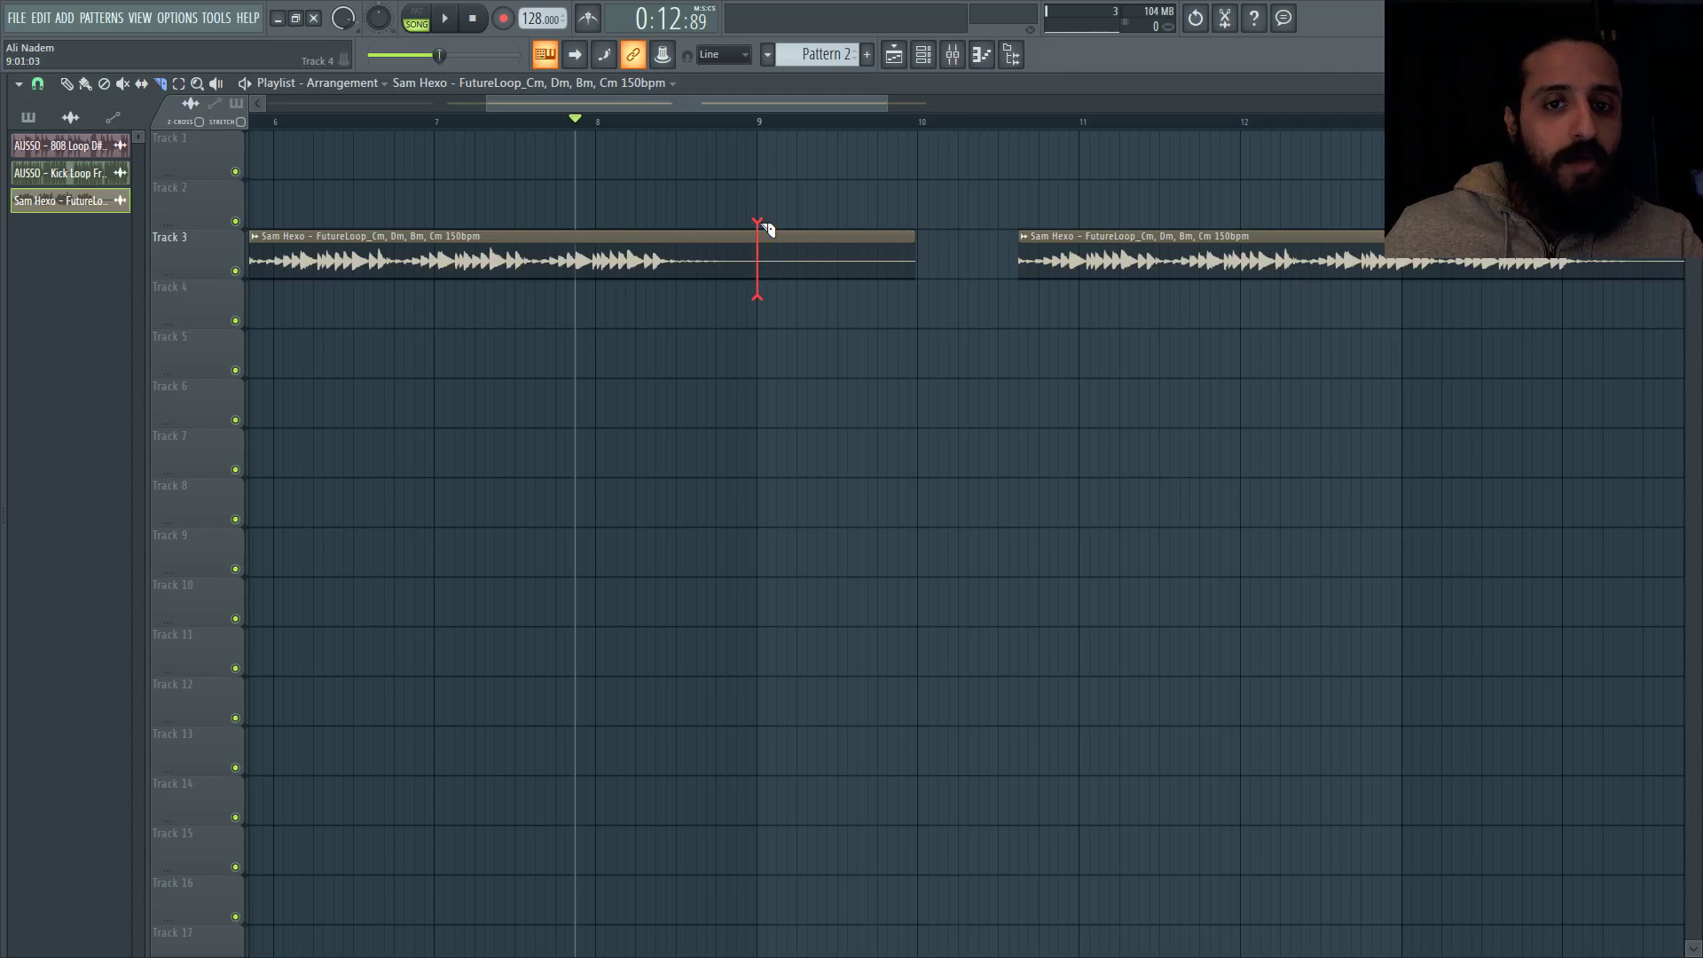
pyautogui.scroll(-3, 754, 275)
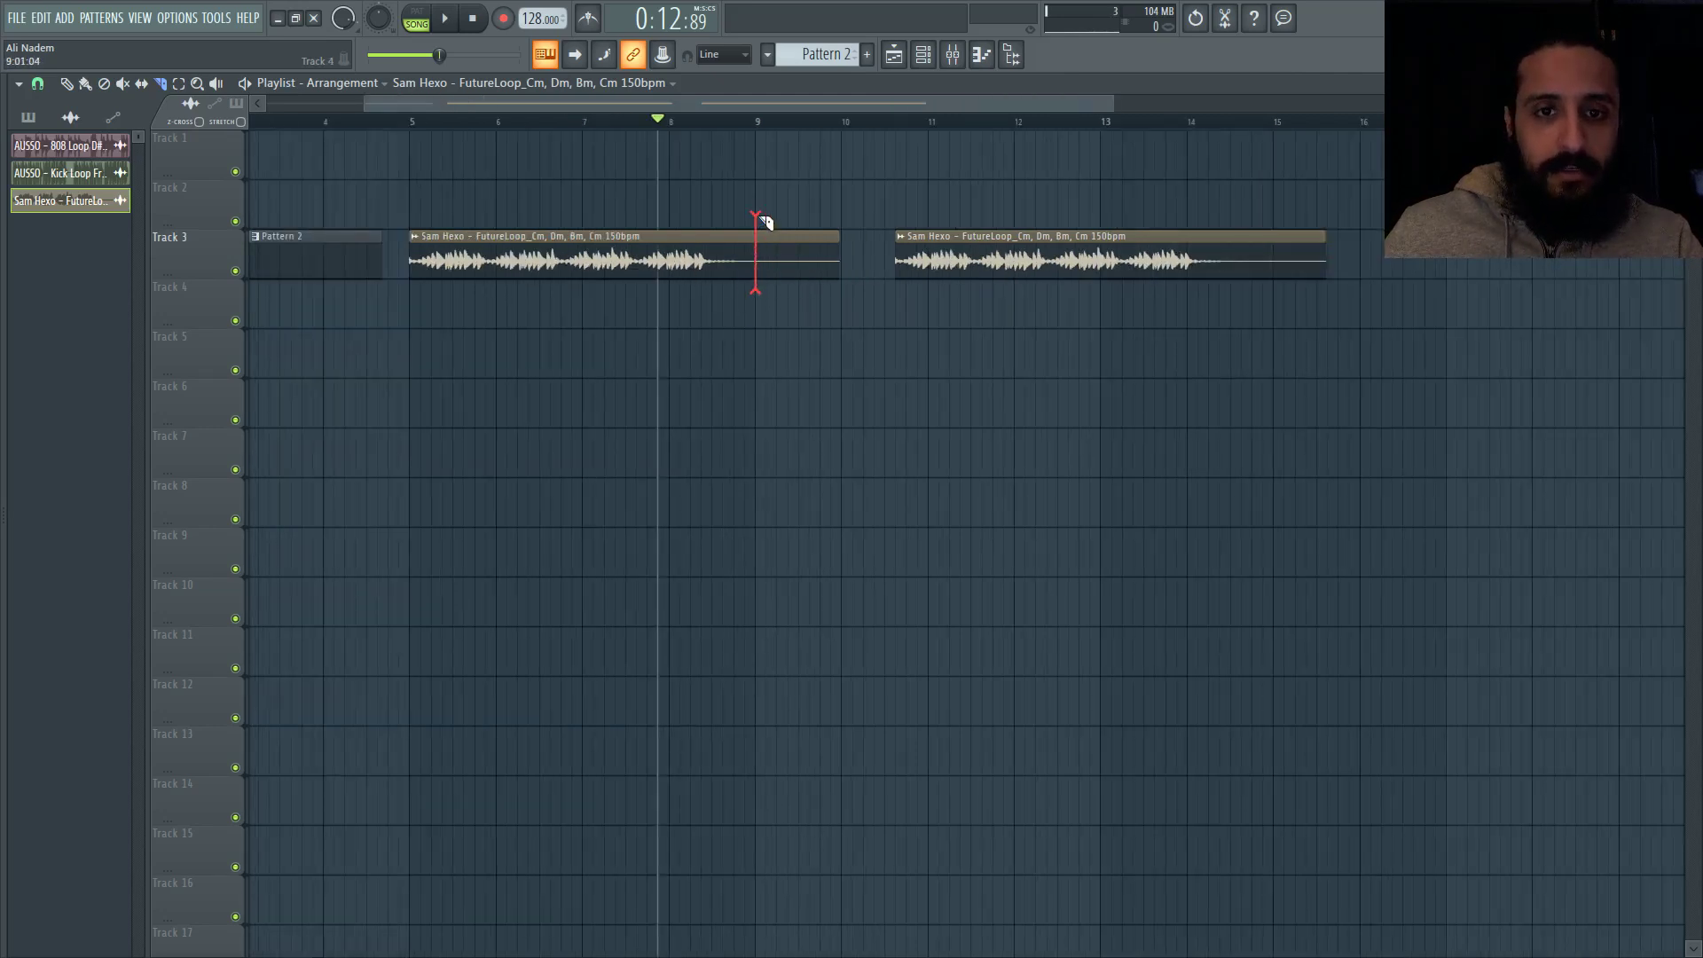
pyautogui.click(756, 122)
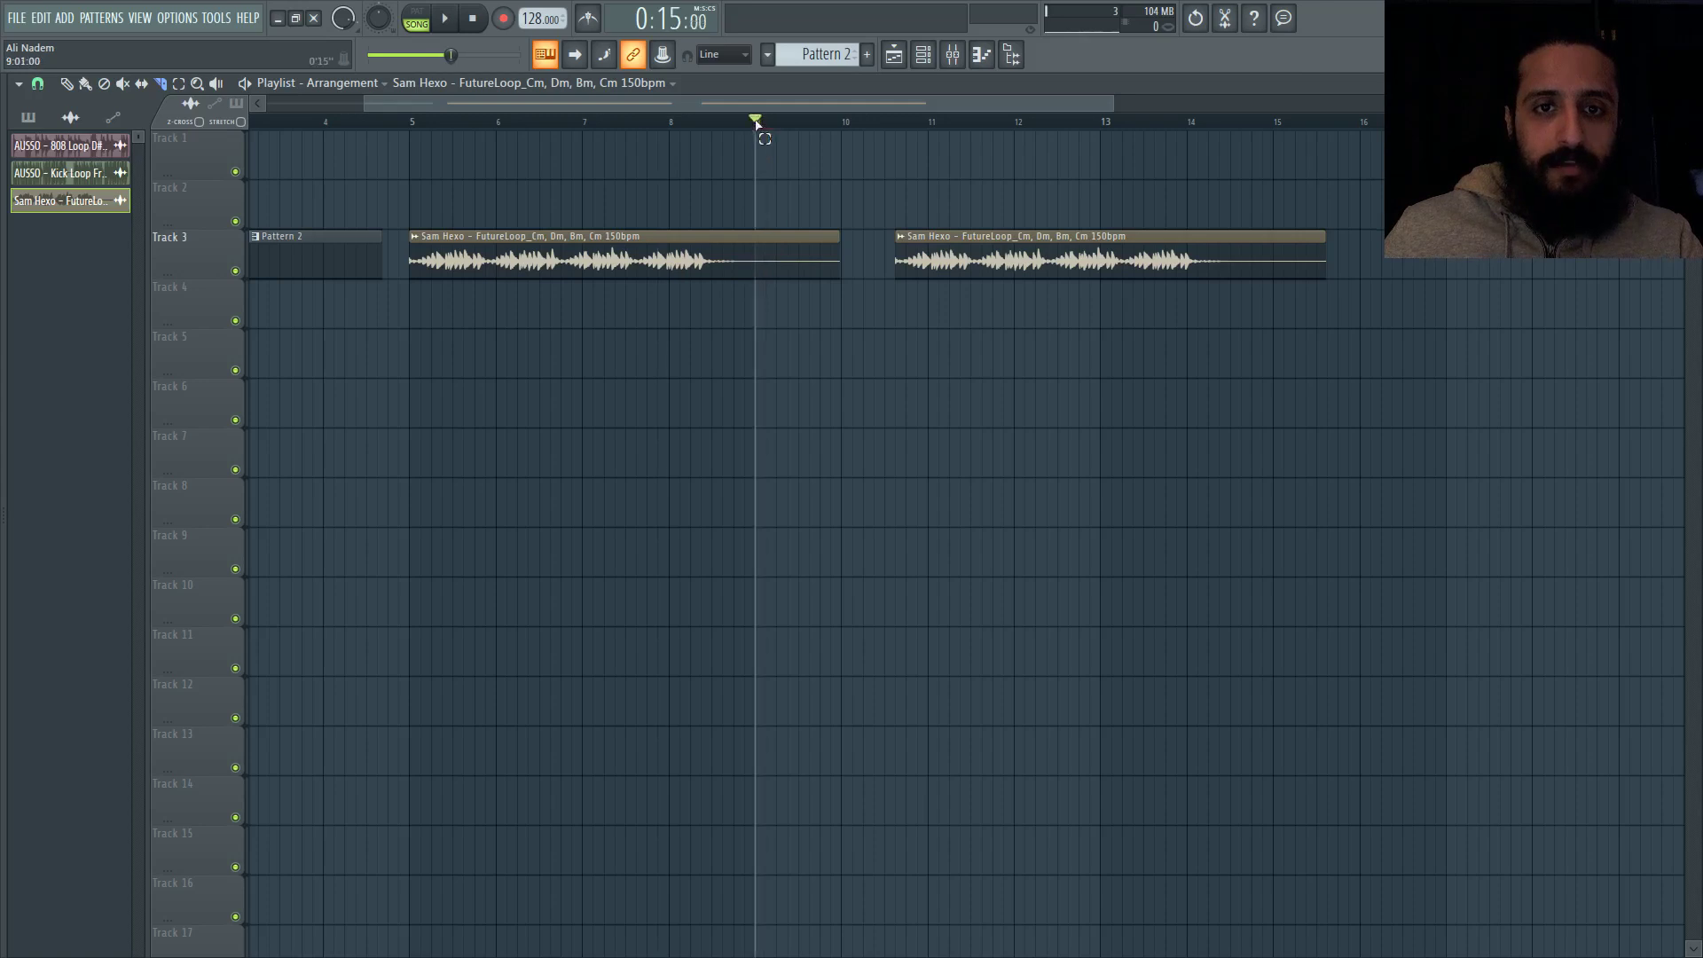
pyautogui.moveTo(755, 121); pyautogui.dragTo(836, 125)
pyautogui.click(763, 122)
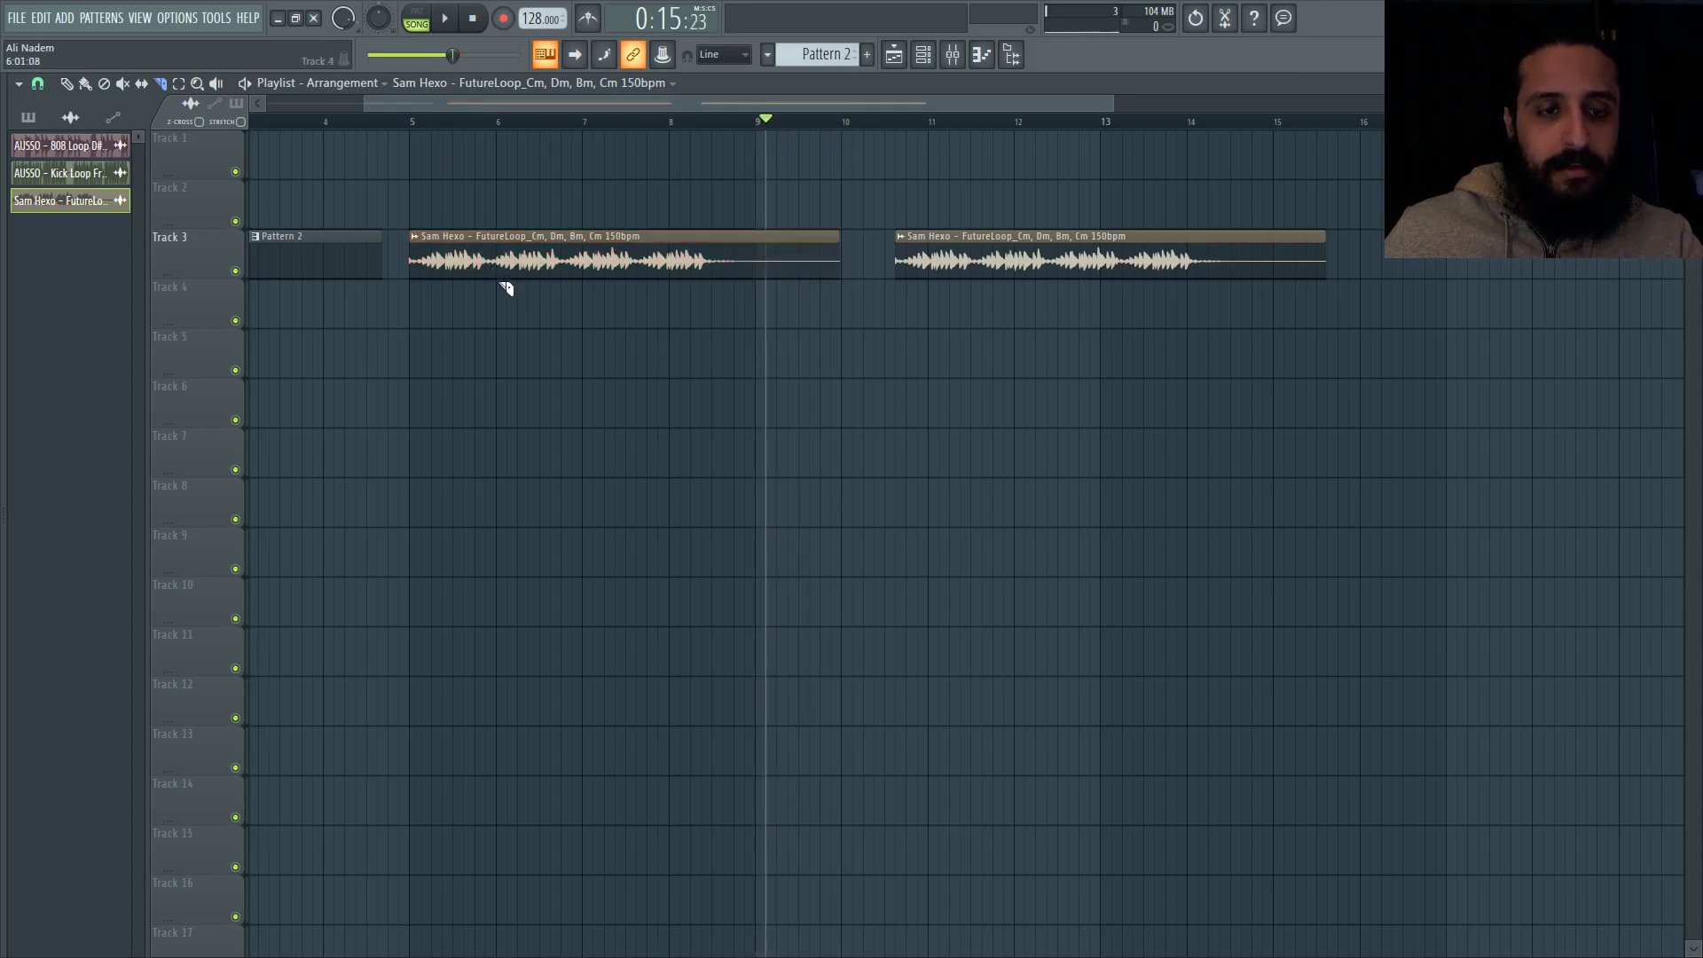
# - Try a cut through the first loop at bar 9, undoing it and a change to its tail
pyautogui.moveTo(670, 302); pyautogui.dragTo(676, 223)
pyautogui.hotkey('ctrl', 'z')
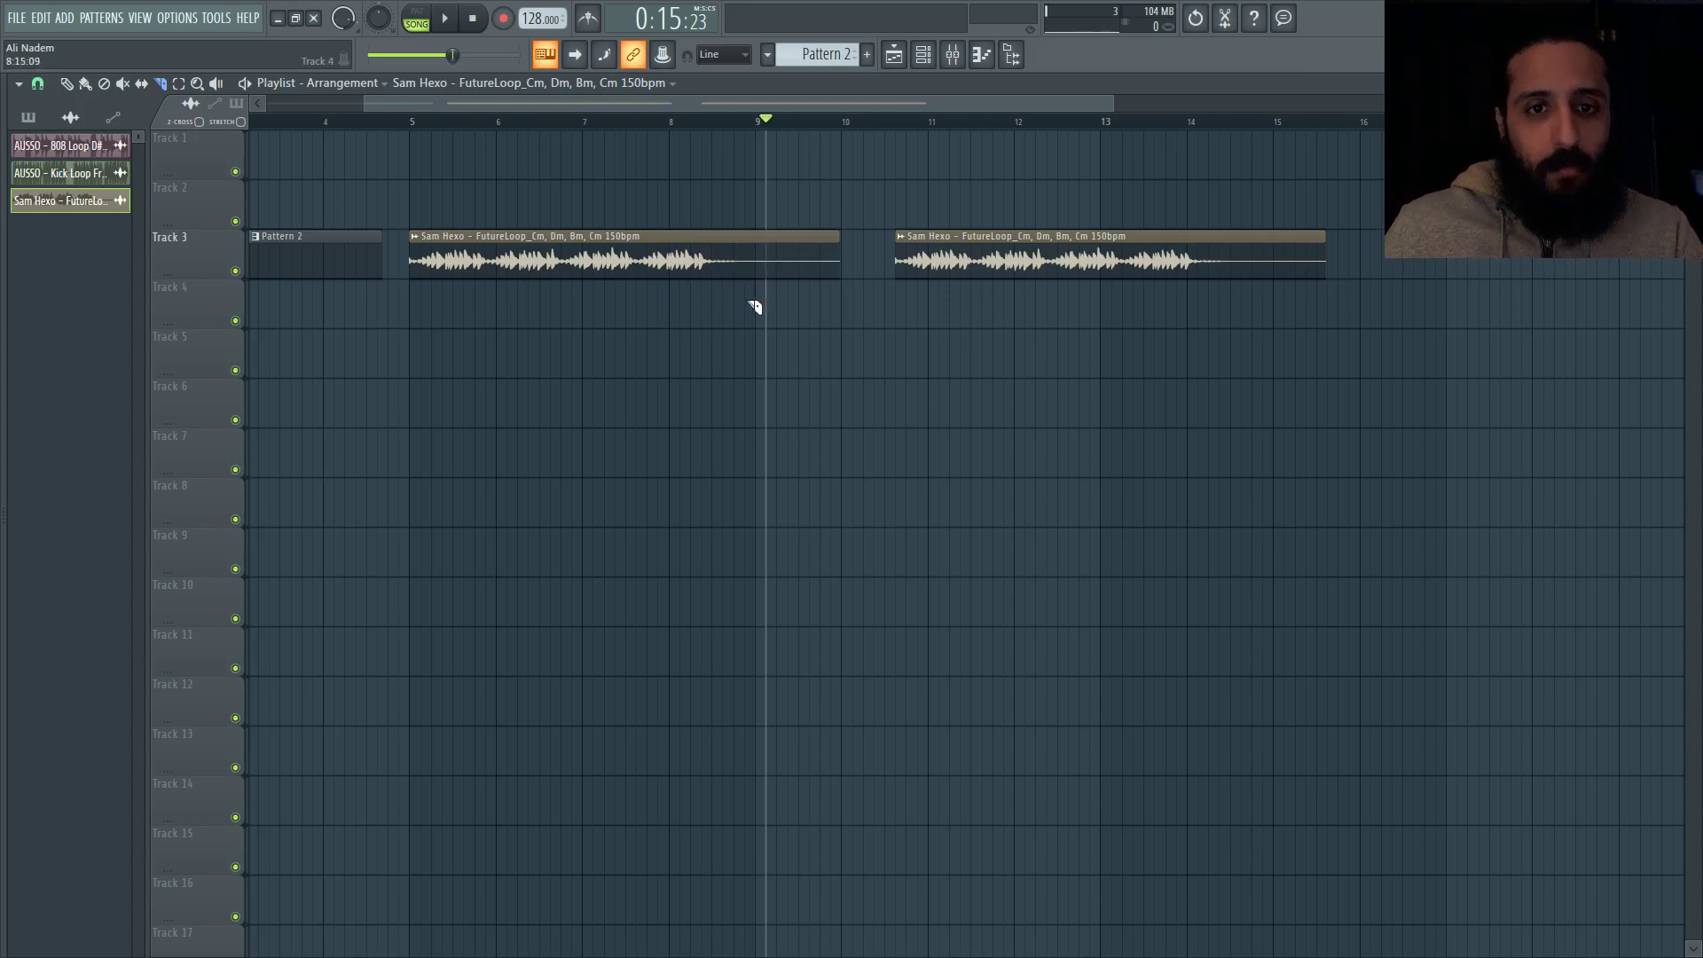
pyautogui.moveTo(761, 122); pyautogui.dragTo(417, 122)
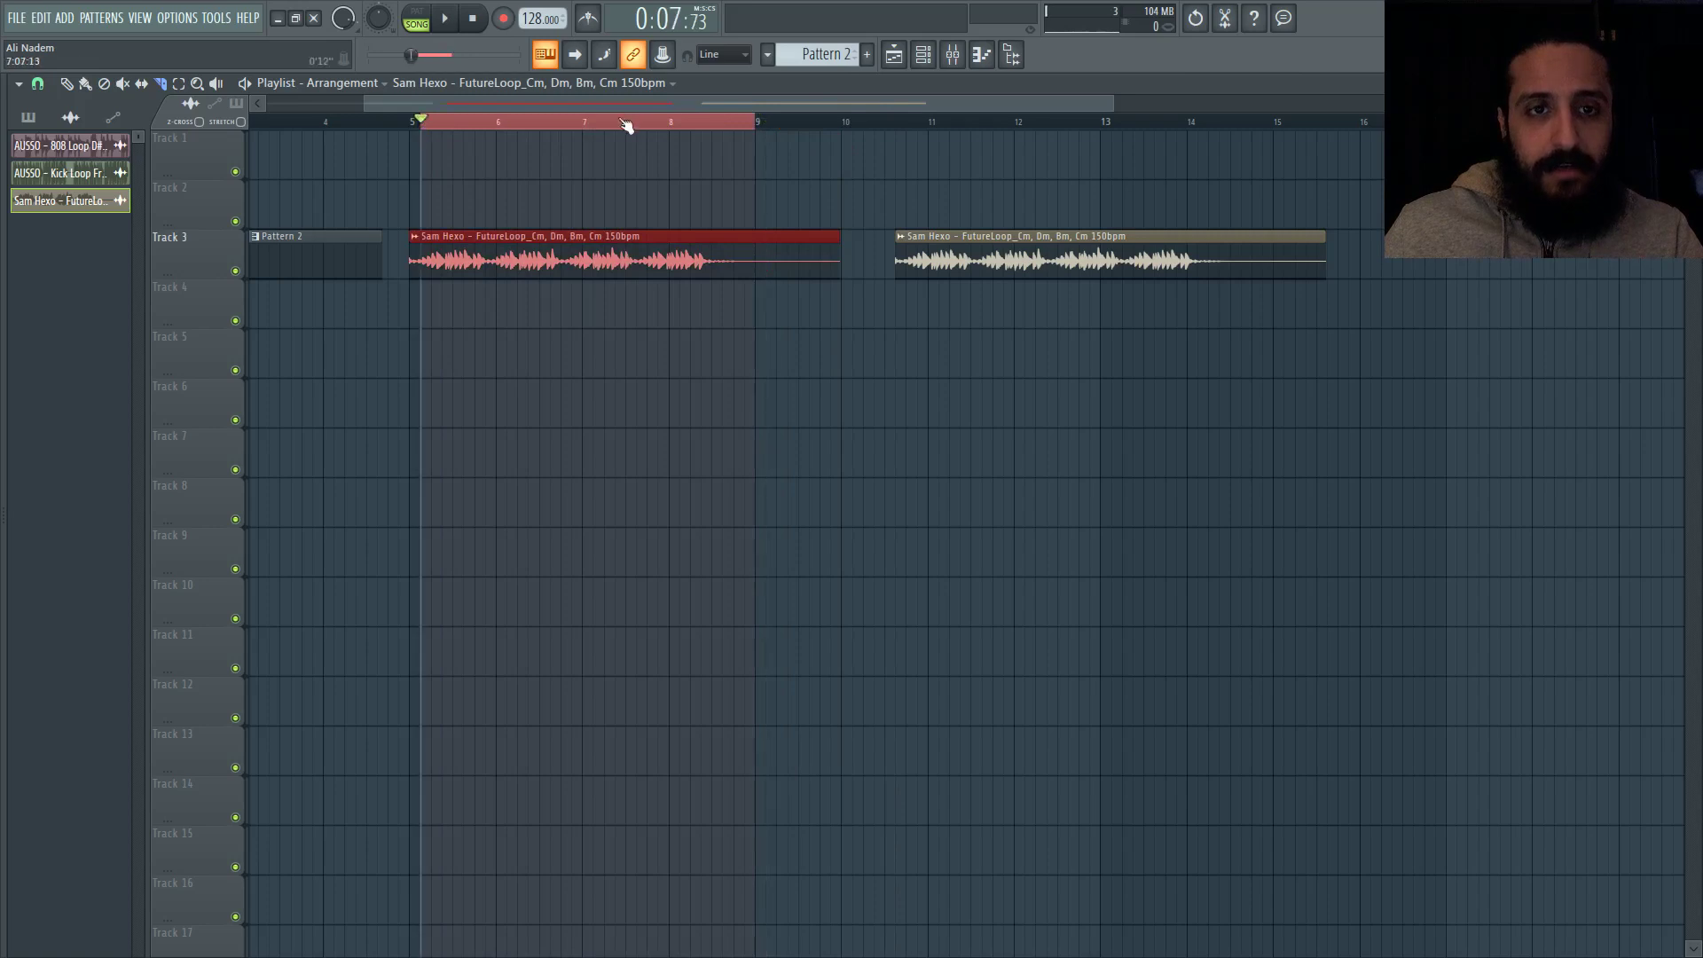
pyautogui.click(615, 122)
pyautogui.rightClick(784, 251)
pyautogui.hotkey('ctrl', 'z')
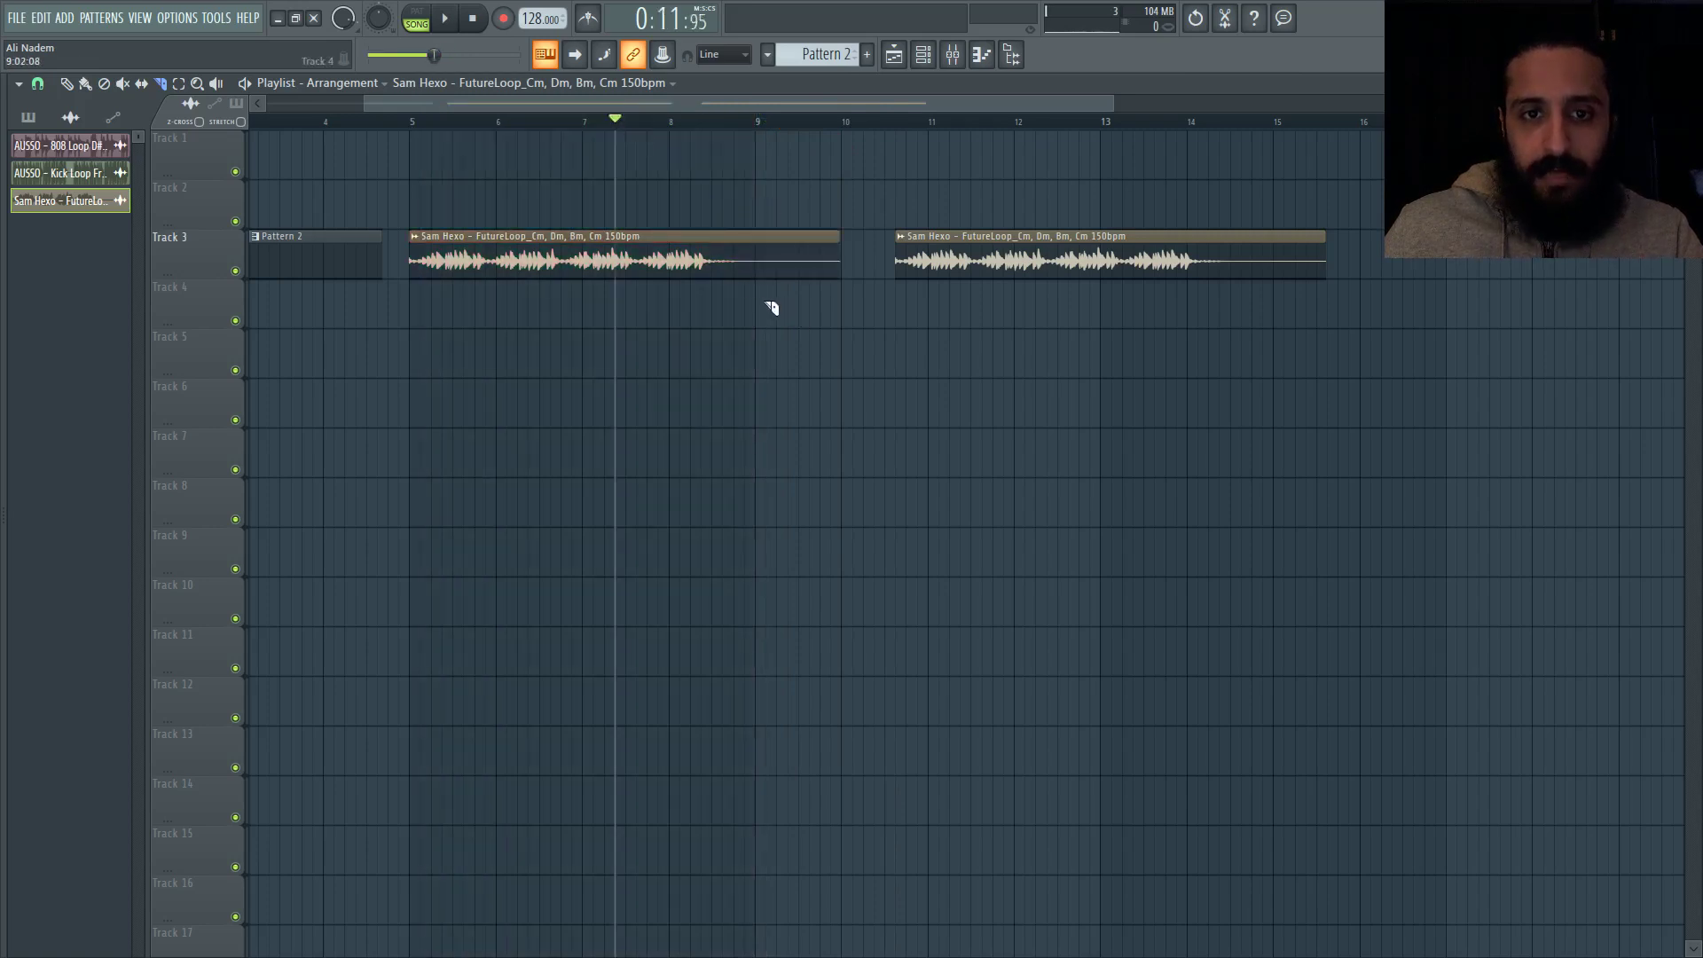
# - Cut the first Sam Hexo clip at bar 9, delete and restore its left part, then open the Channel rack
pyautogui.moveTo(769, 303); pyautogui.dragTo(758, 222)
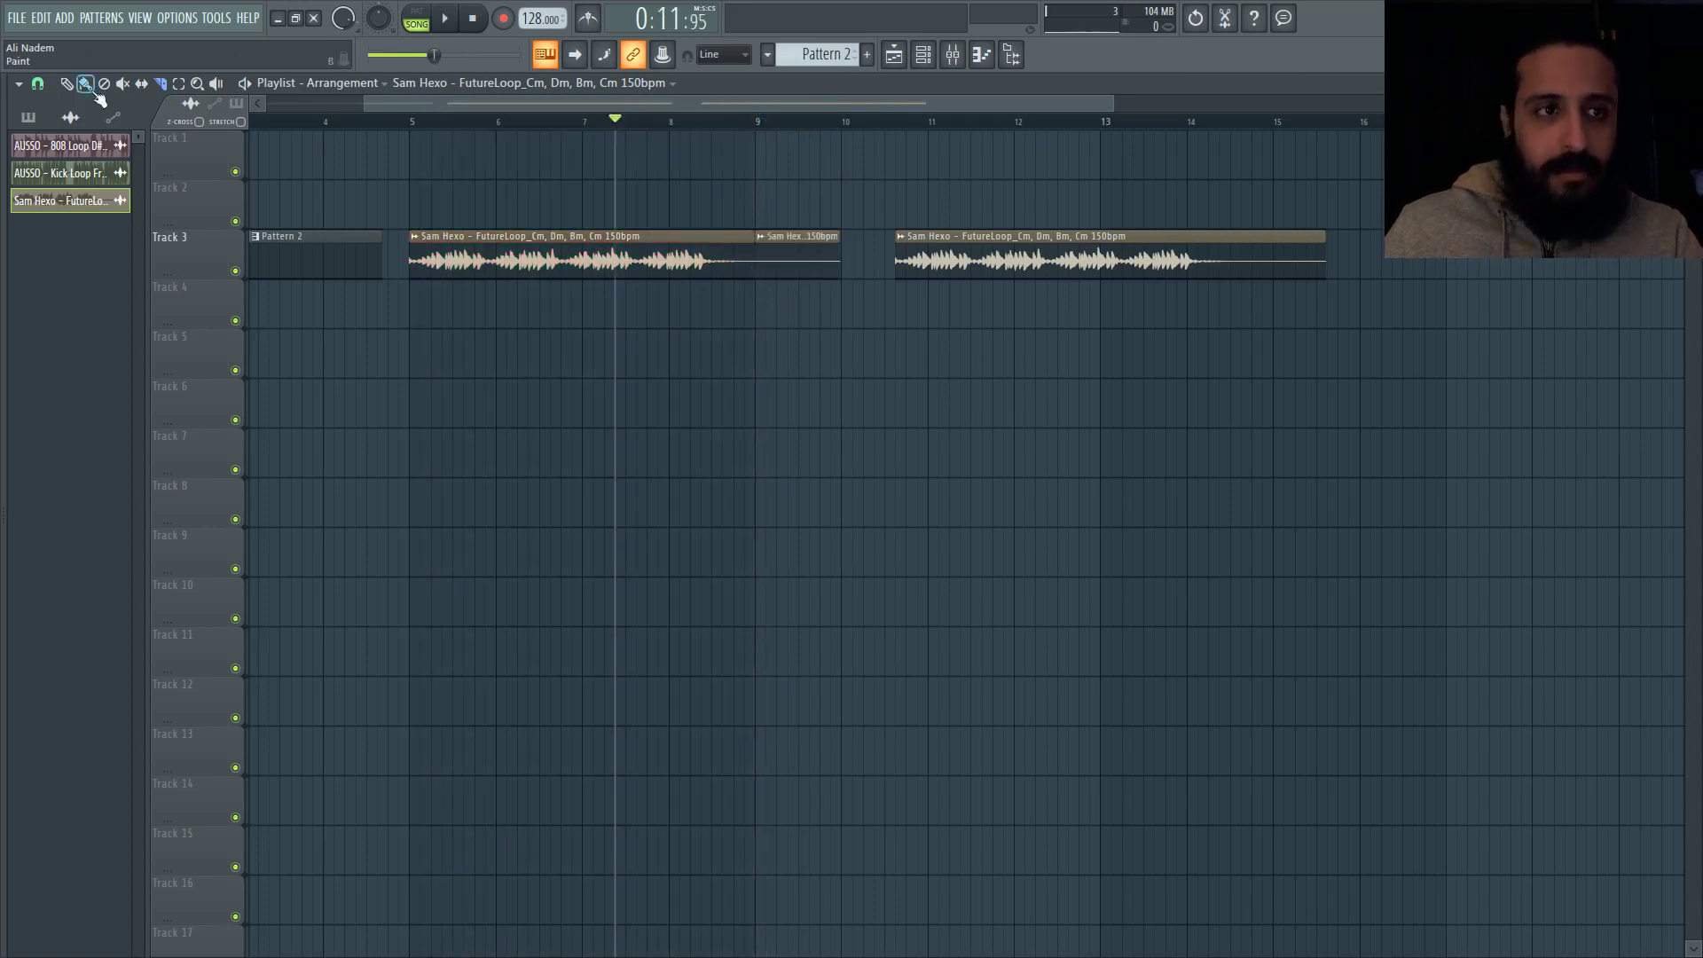
pyautogui.rightClick(410, 258)
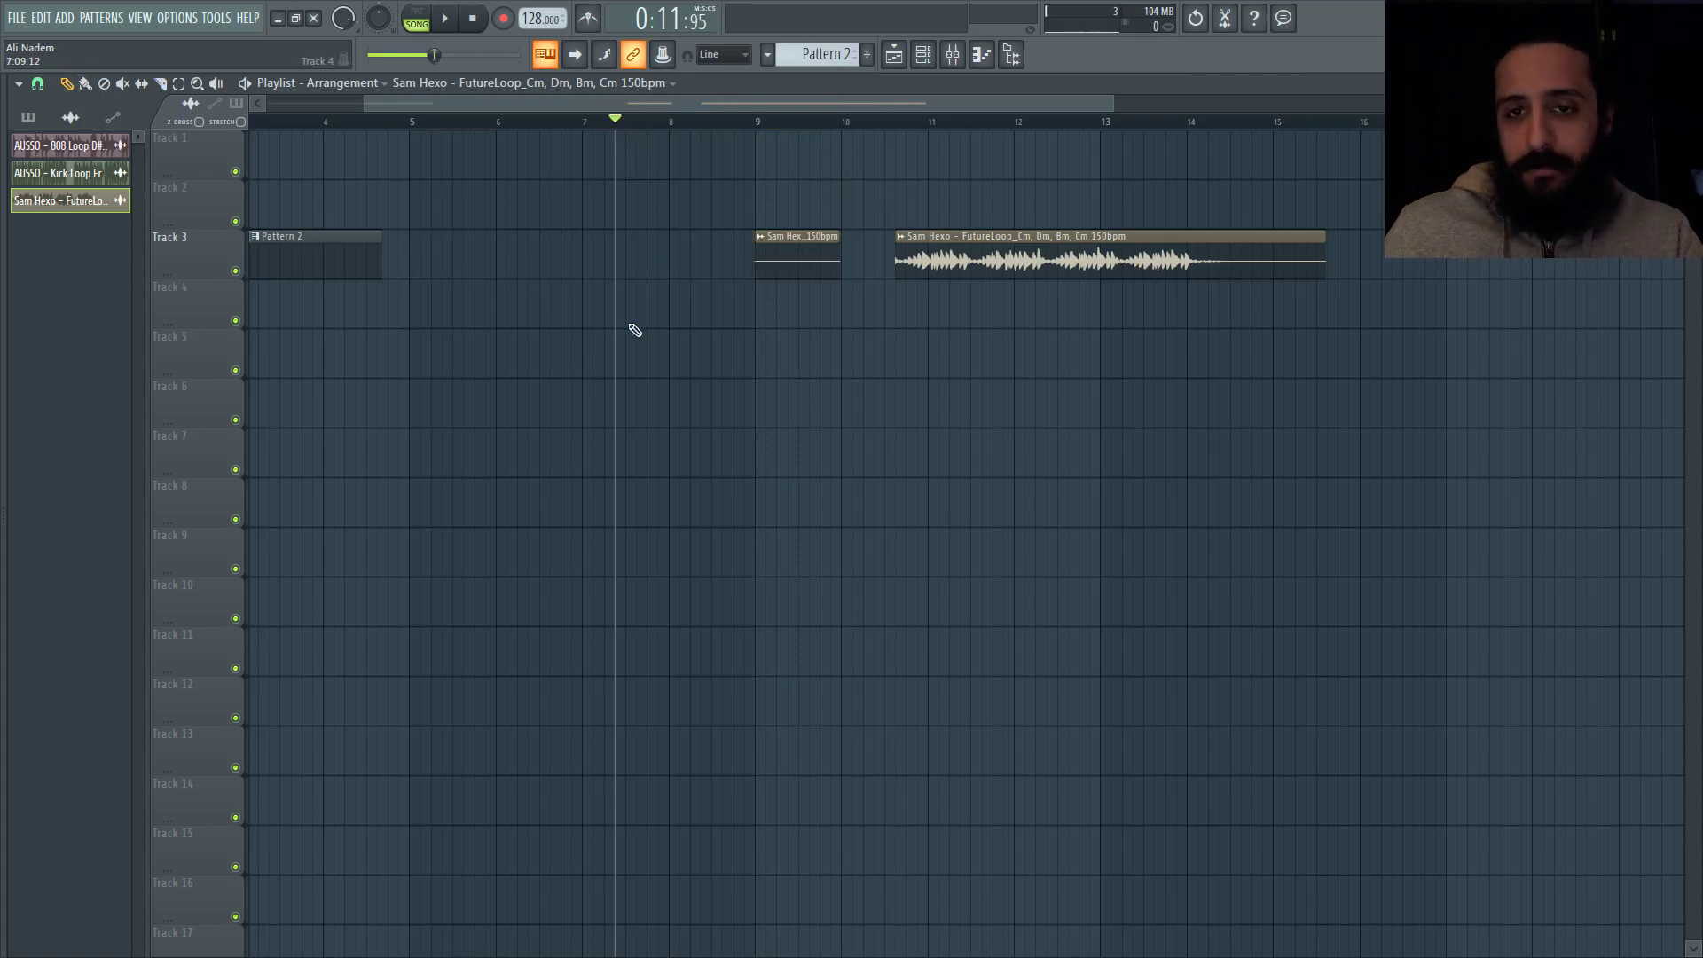
pyautogui.hotkey('ctrl', 'z')
pyautogui.click(935, 53)
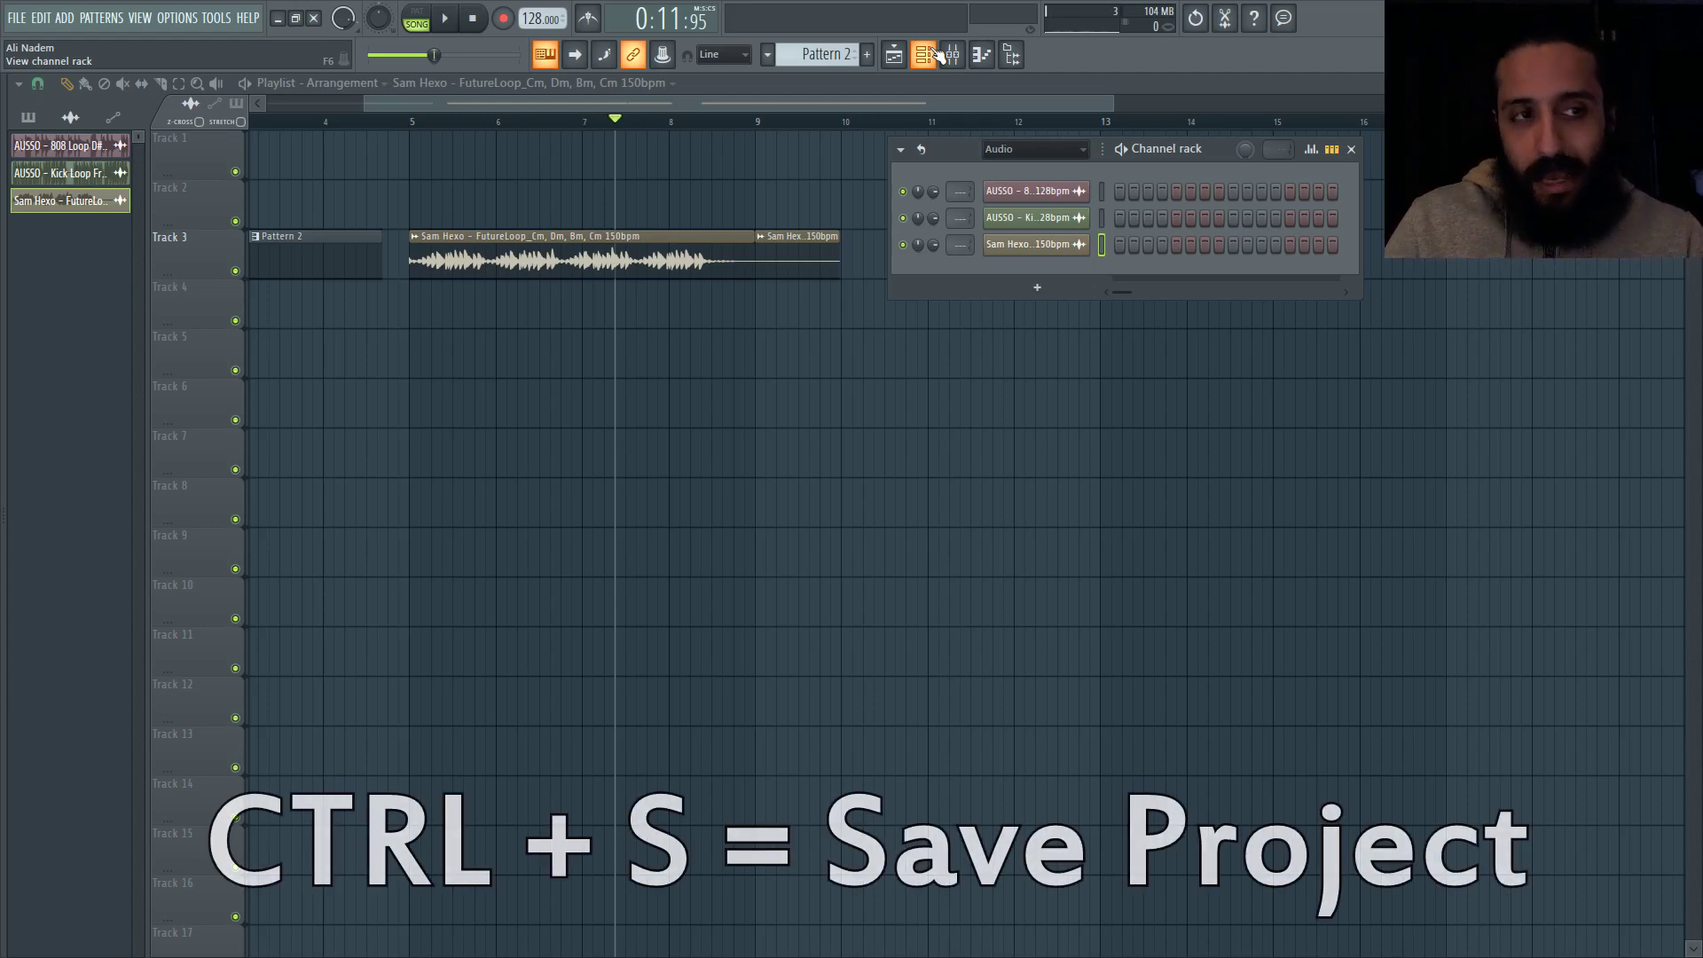
pyautogui.hotkey('ctrl', 's')
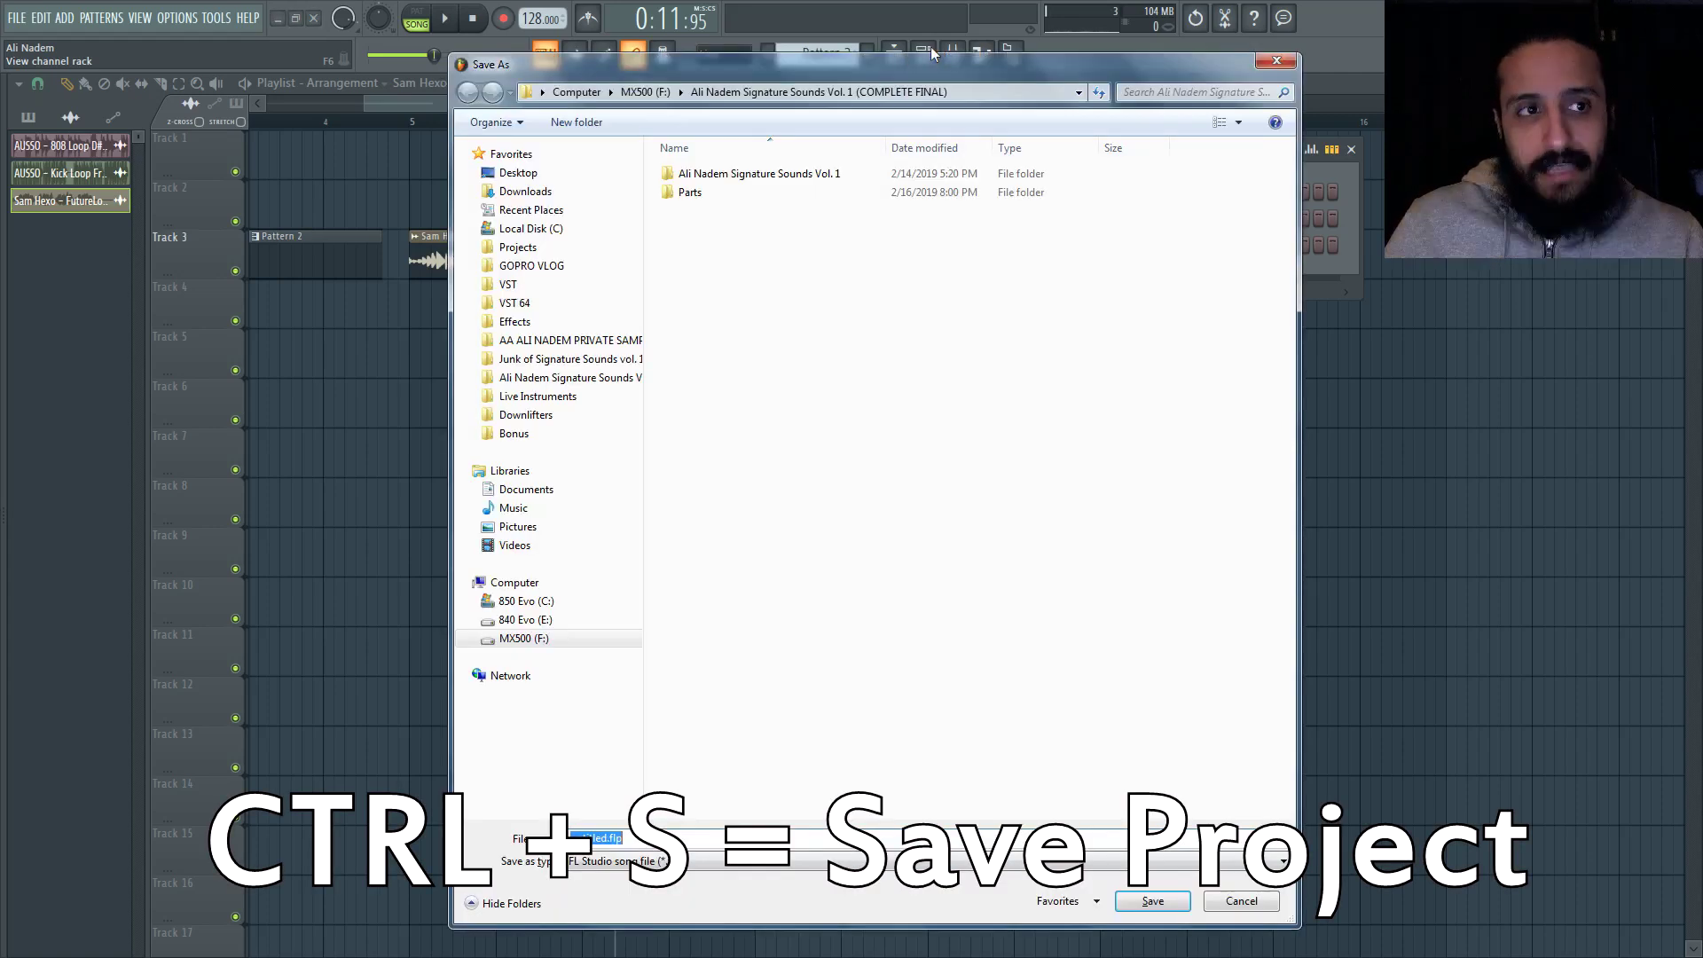
pyautogui.click(1278, 60)
pyautogui.hotkey('ctrl', 's')
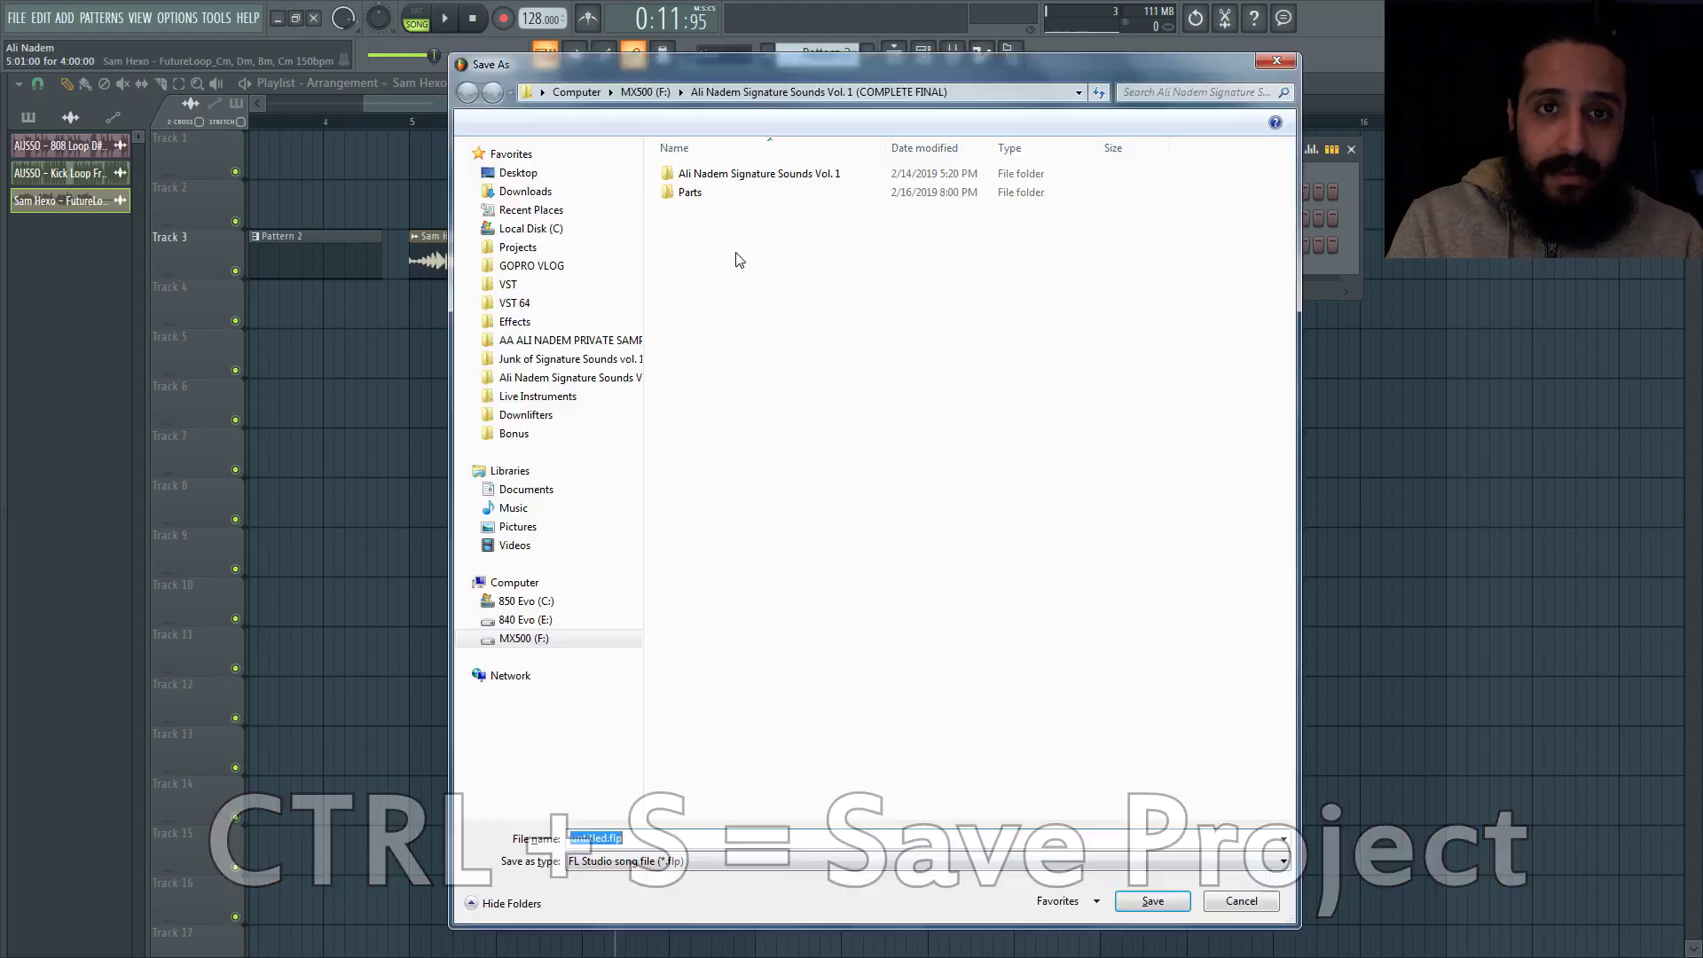
pyautogui.click(1277, 60)
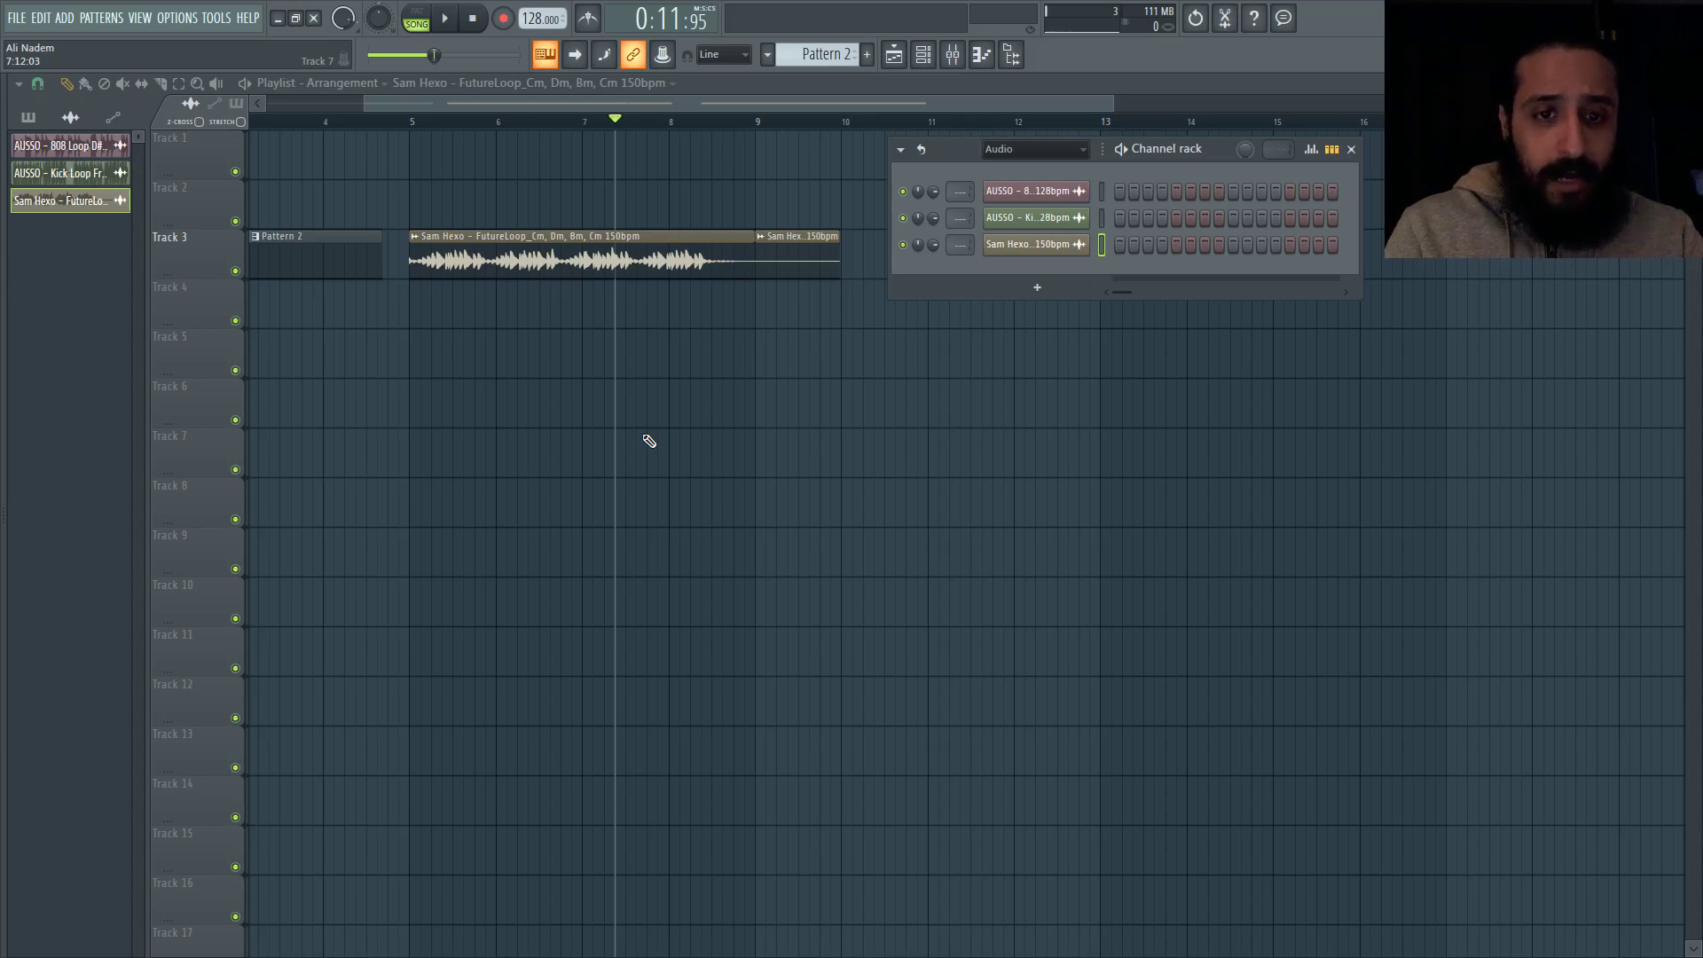
# - Mark bars 5 to 9 on the ruler and render that range to a WAV file
pyautogui.click(754, 122)
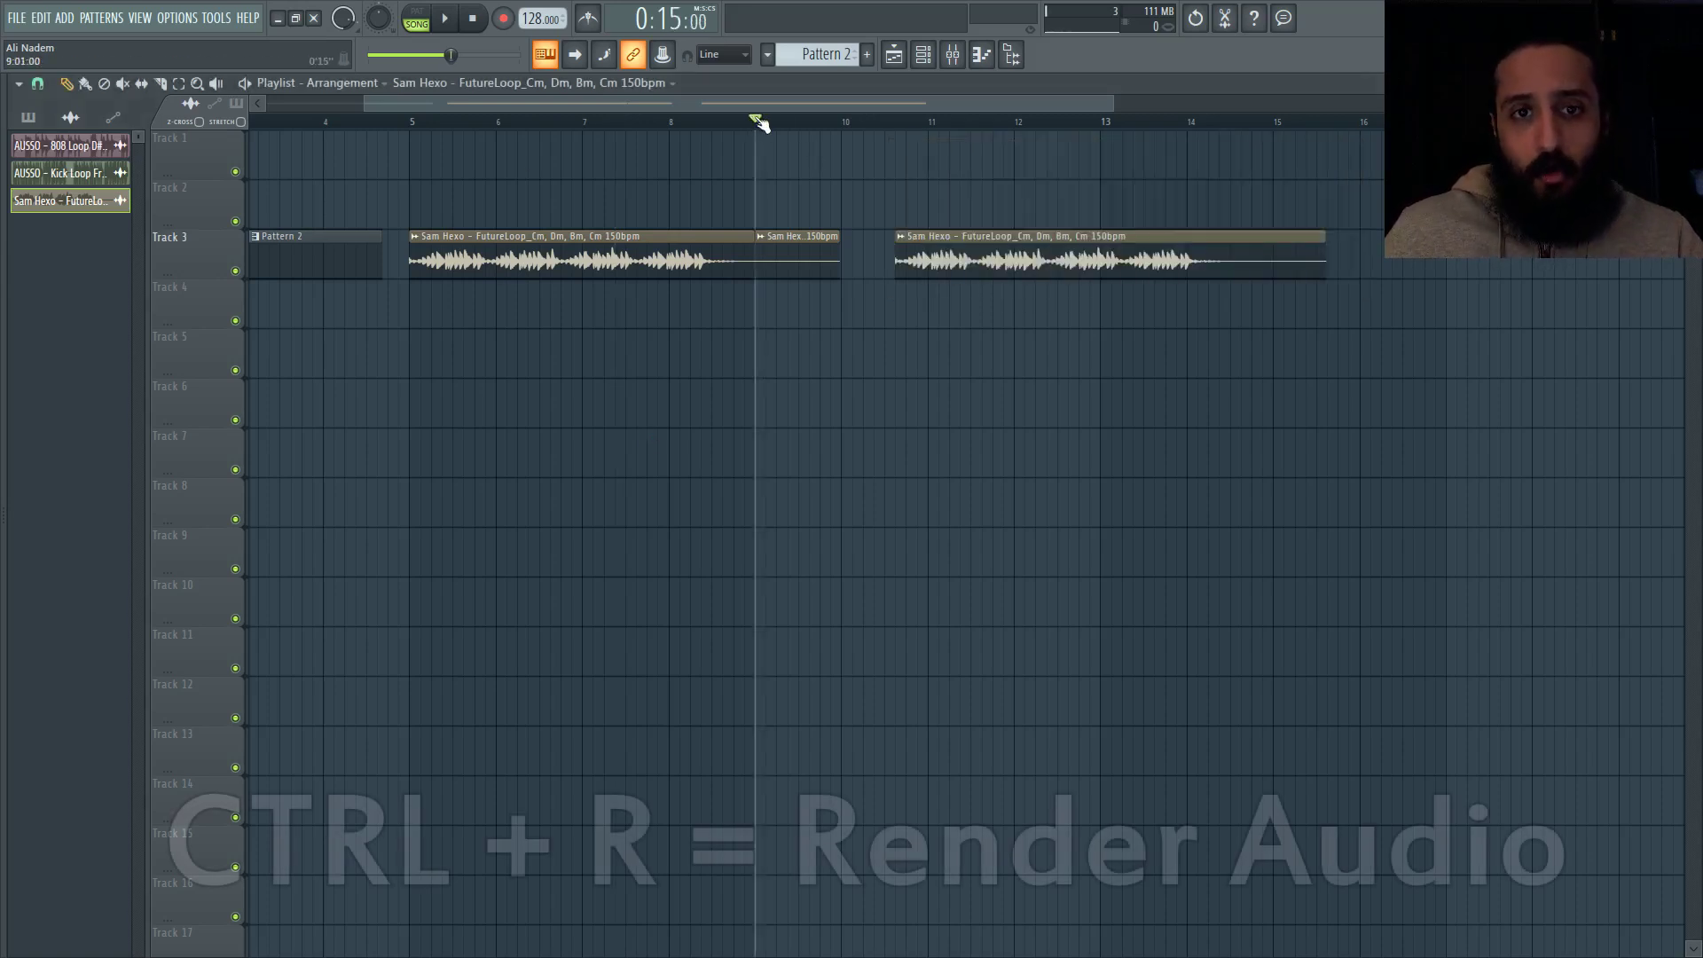
pyautogui.moveTo(753, 121); pyautogui.dragTo(411, 122)
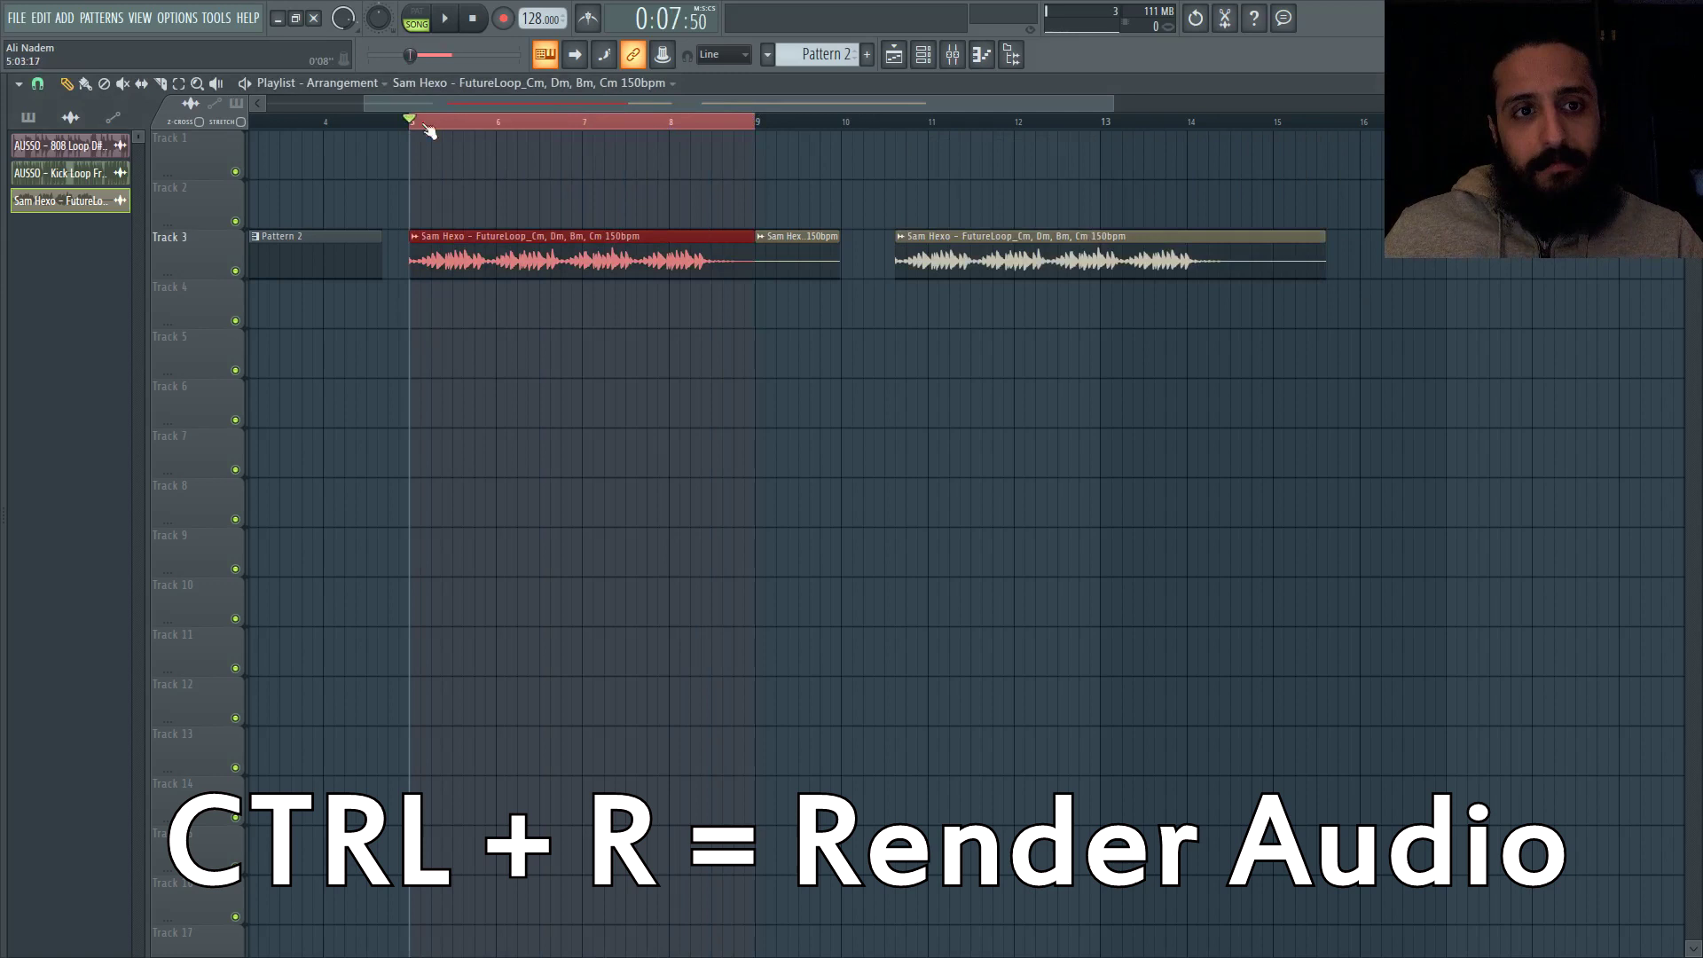
pyautogui.scroll(-3, 827, 186)
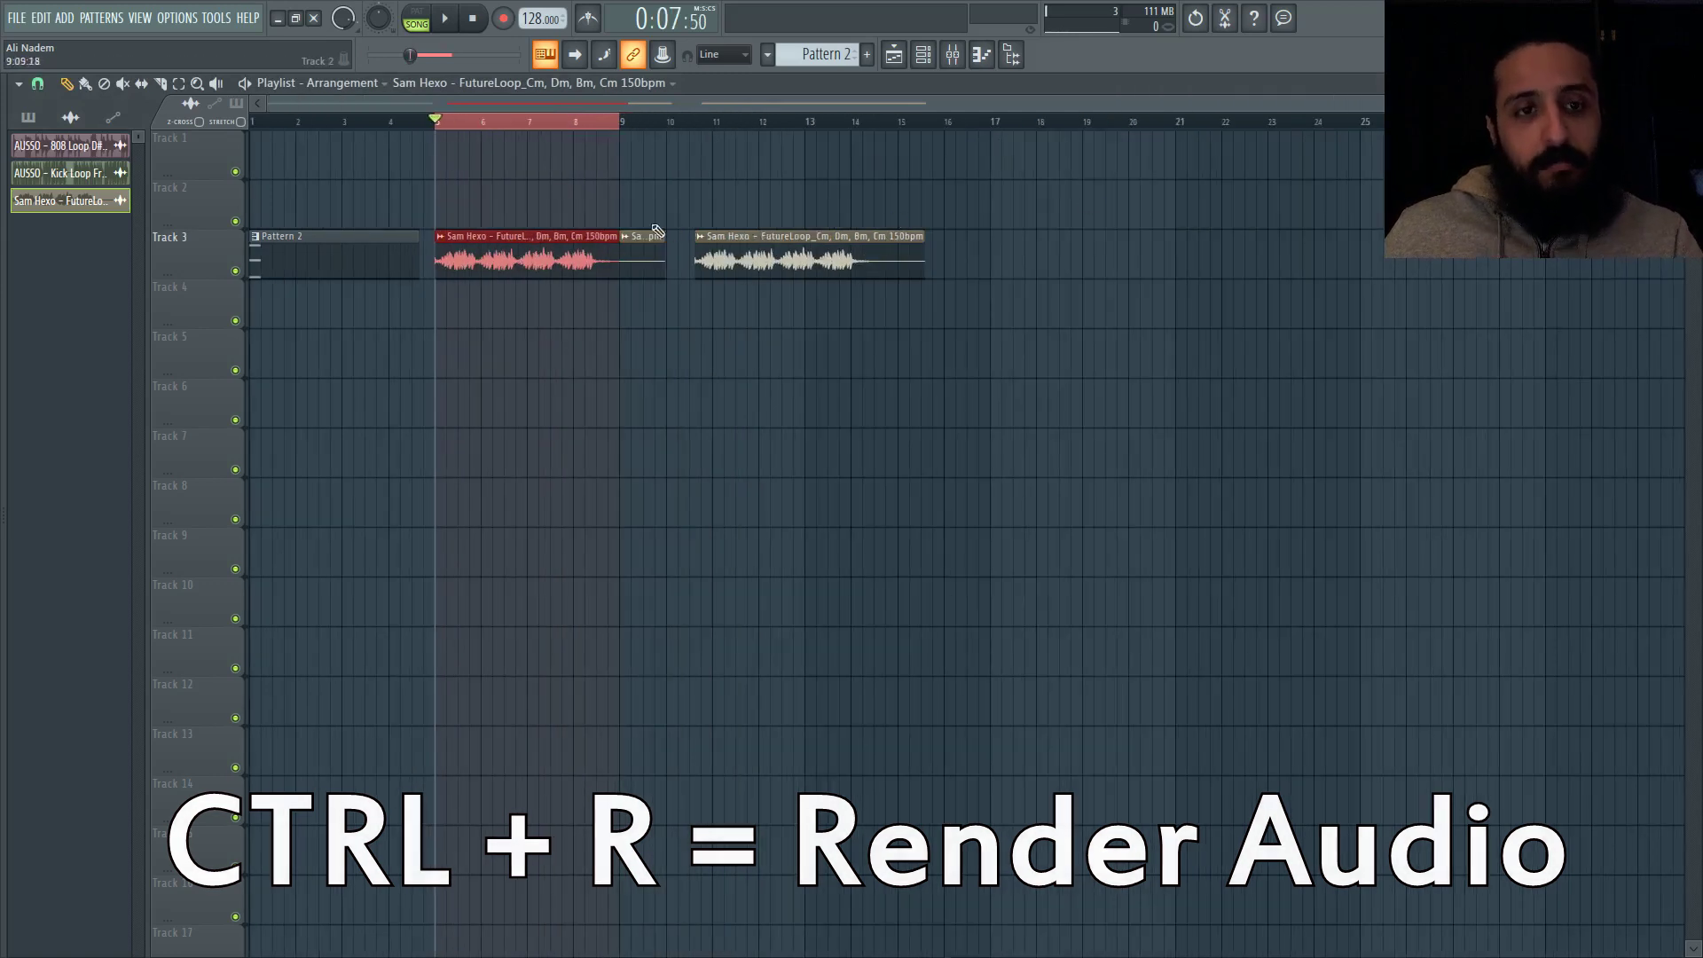
pyautogui.hotkey('ctrl', 'r')
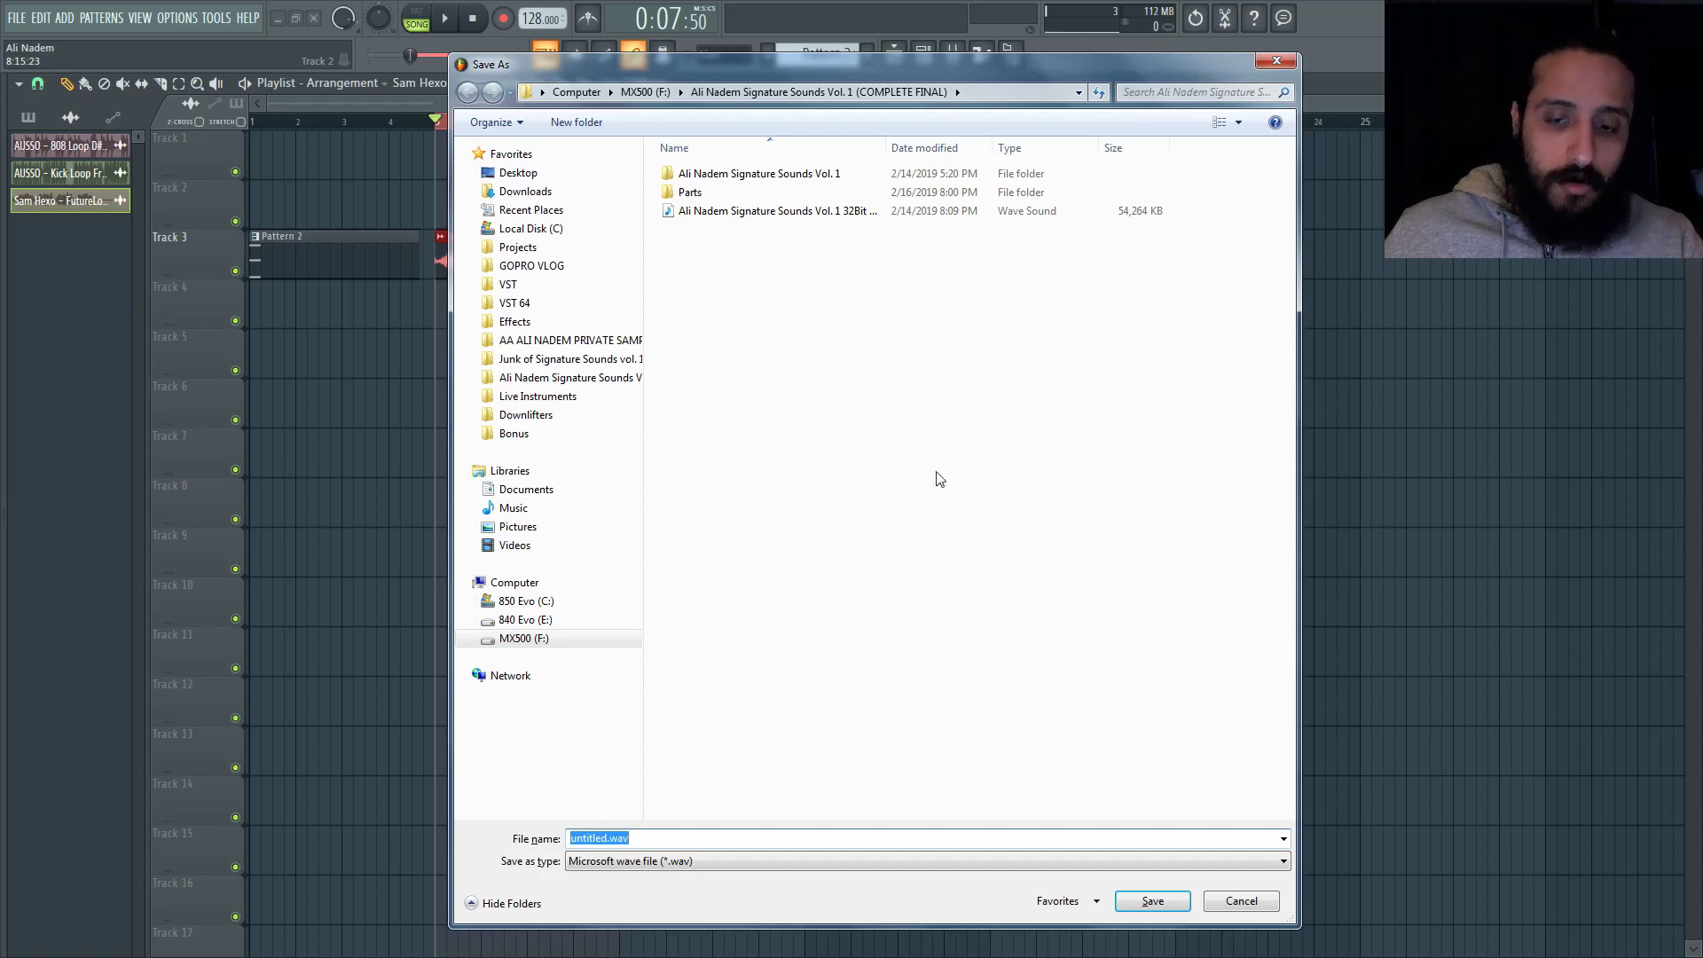
pyautogui.click(1162, 903)
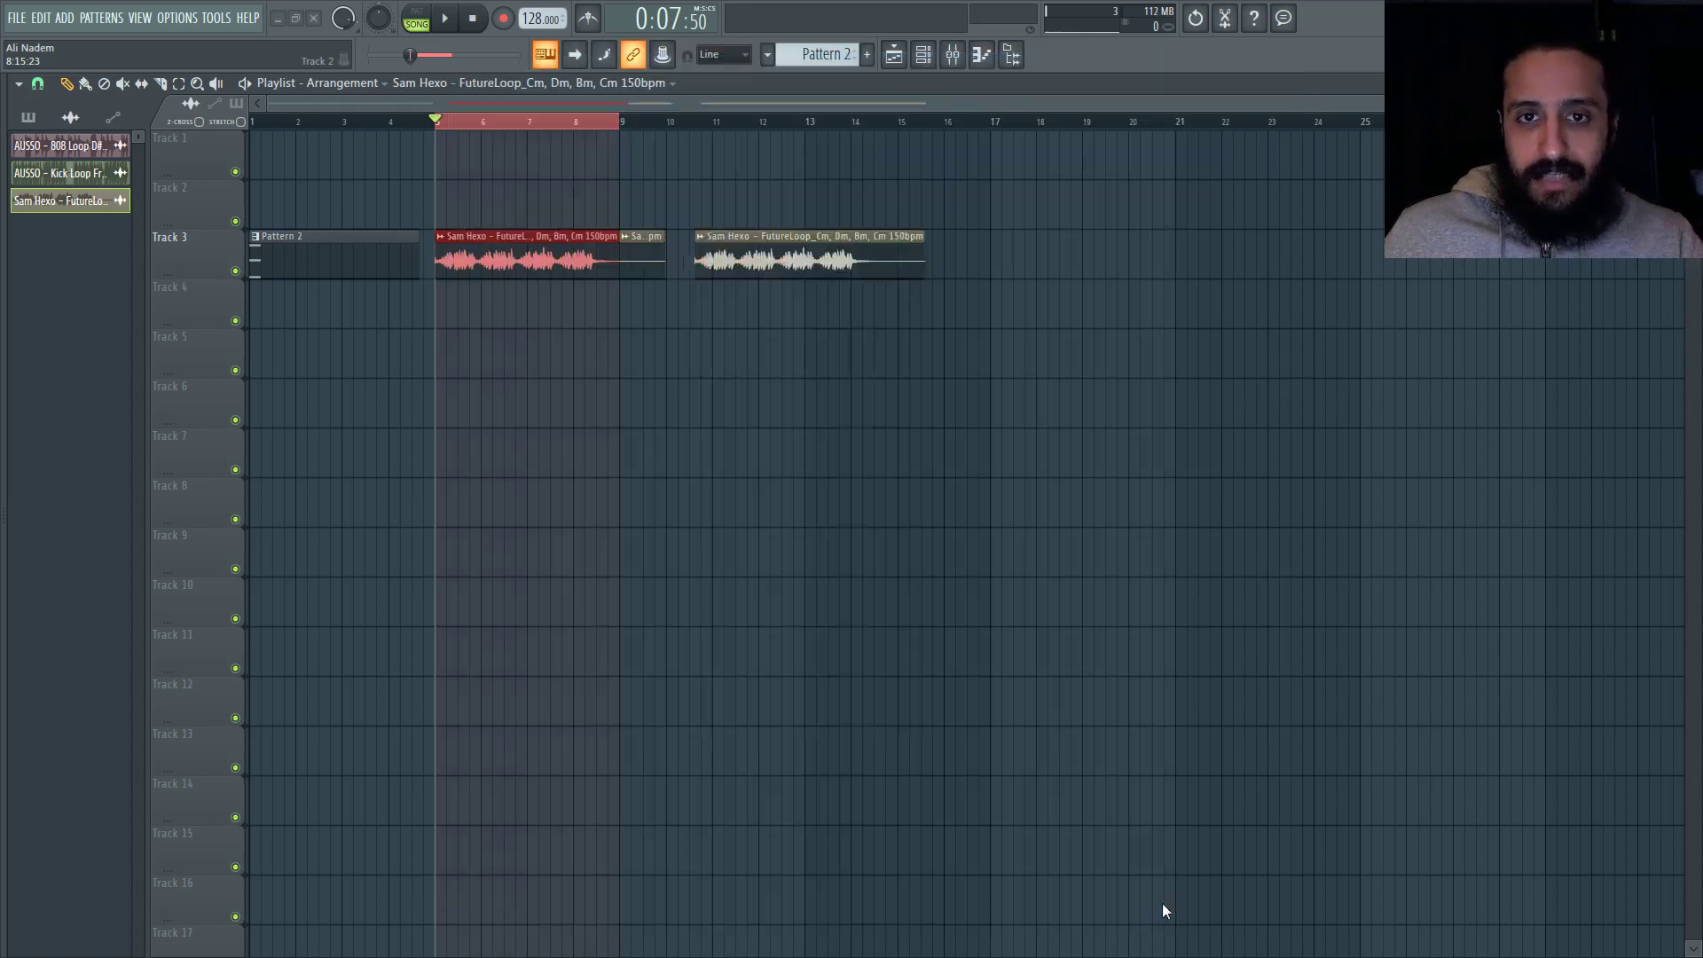
# - Look through the File > Export options and close them without choosing one
pyautogui.click(1007, 234)
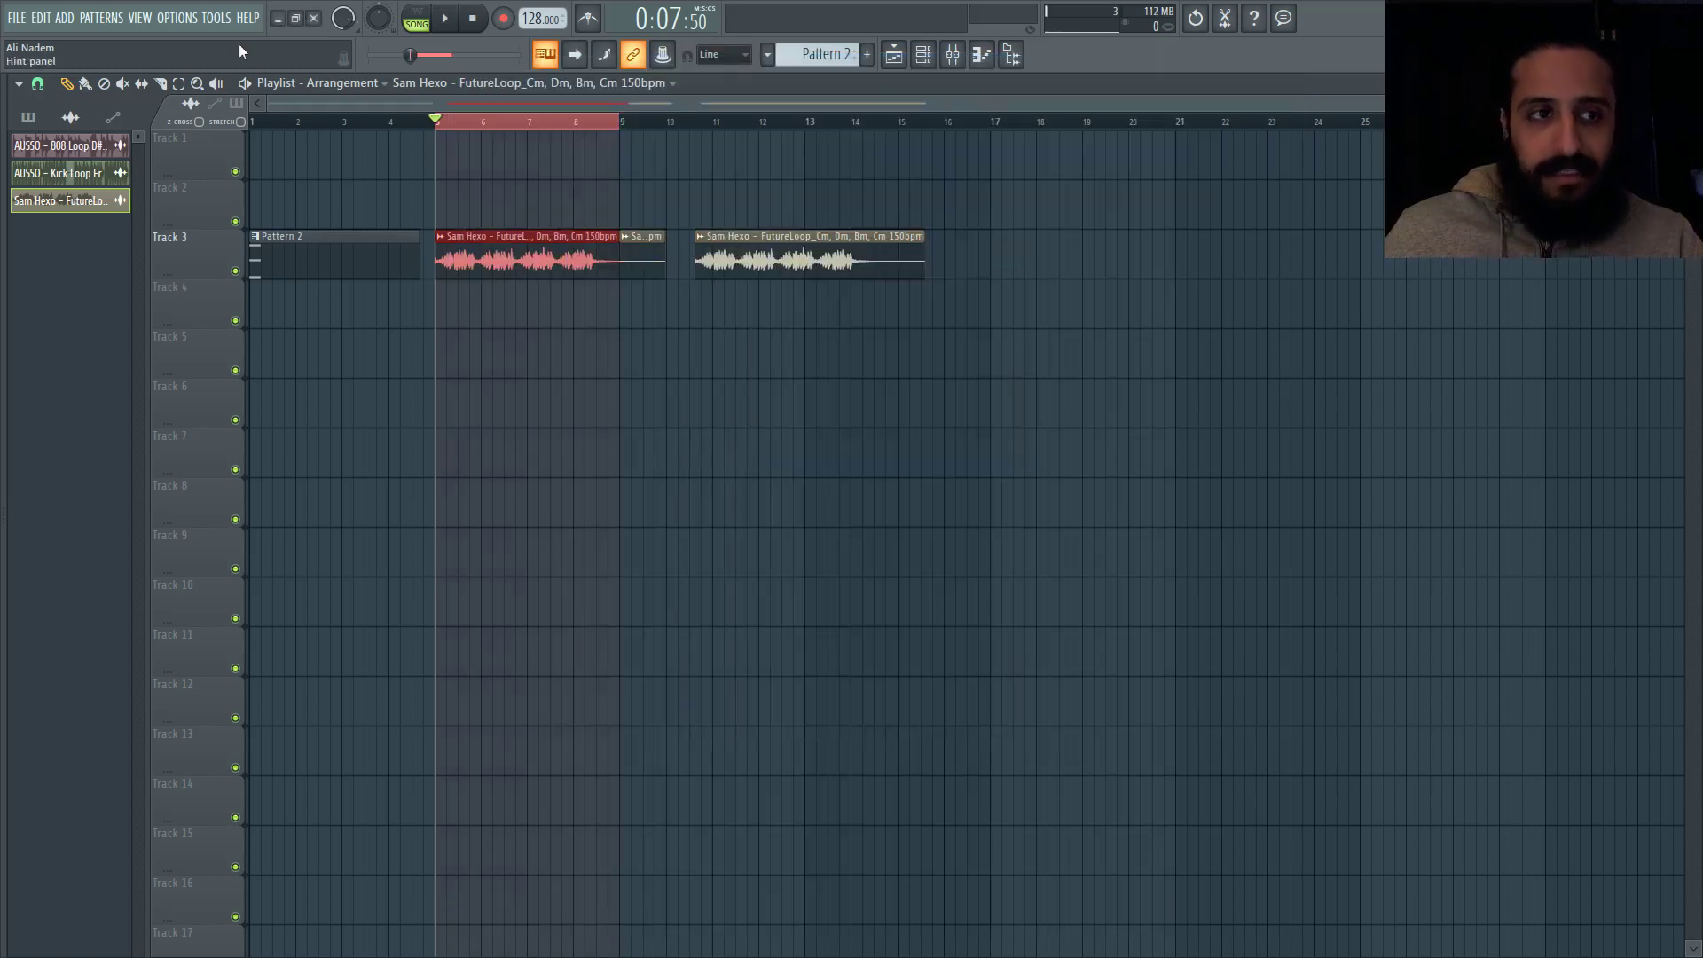
pyautogui.click(16, 18)
pyautogui.moveTo(52, 182)
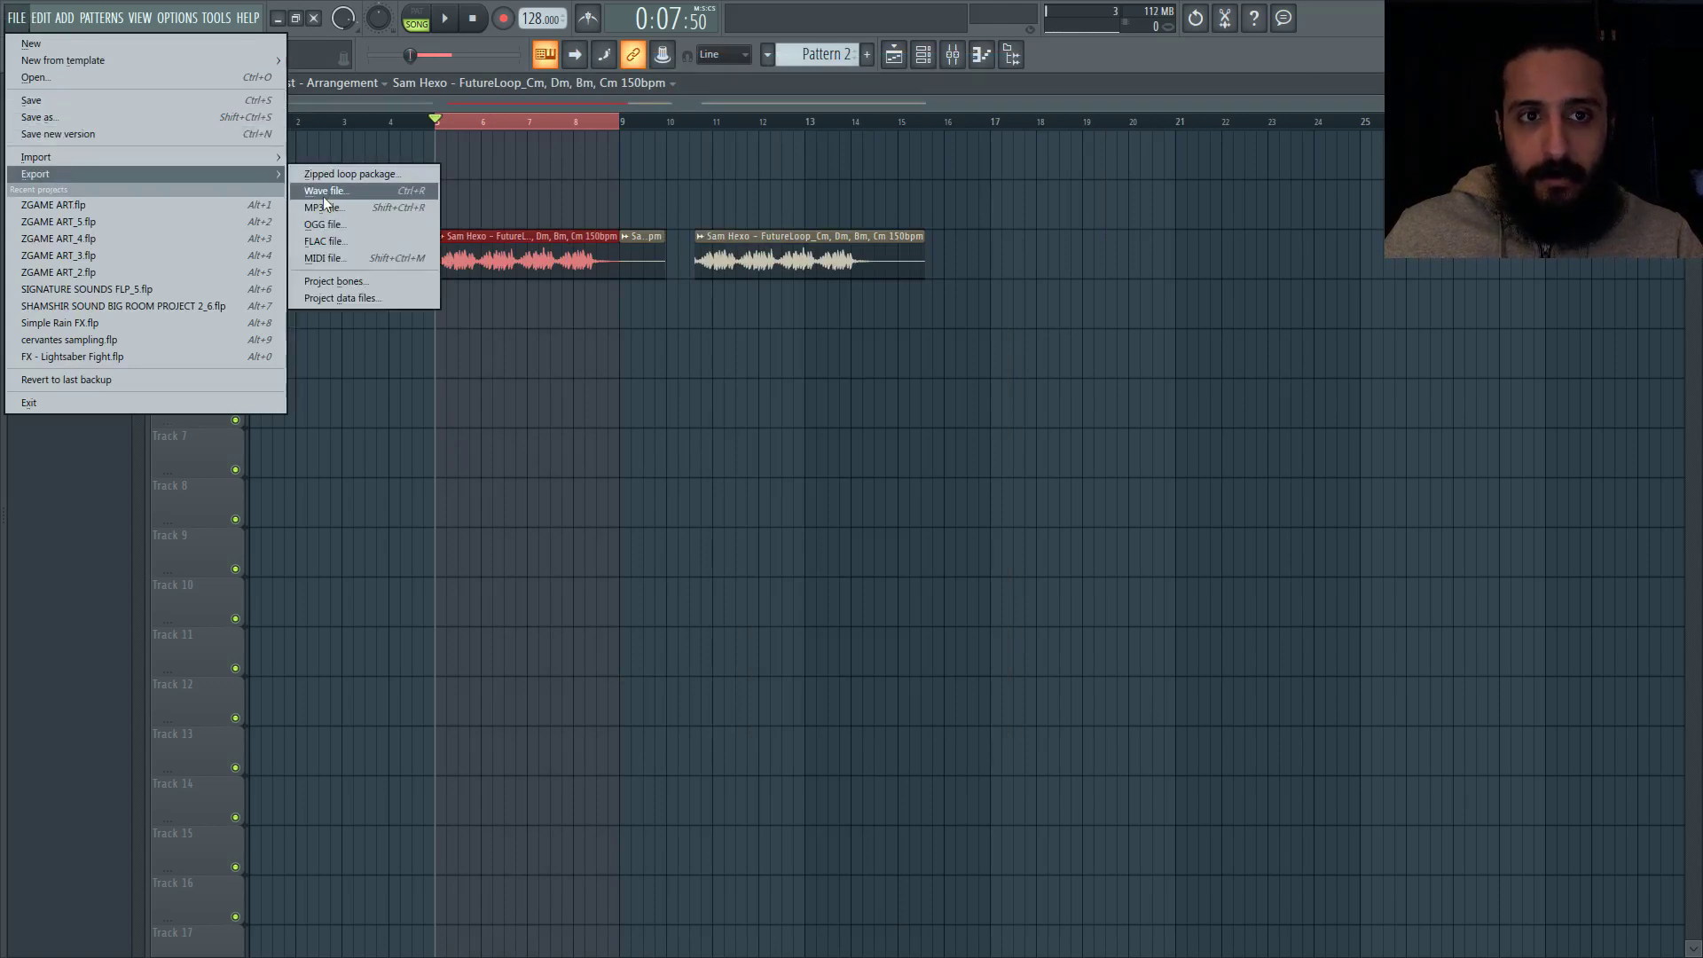
pyautogui.click(673, 109)
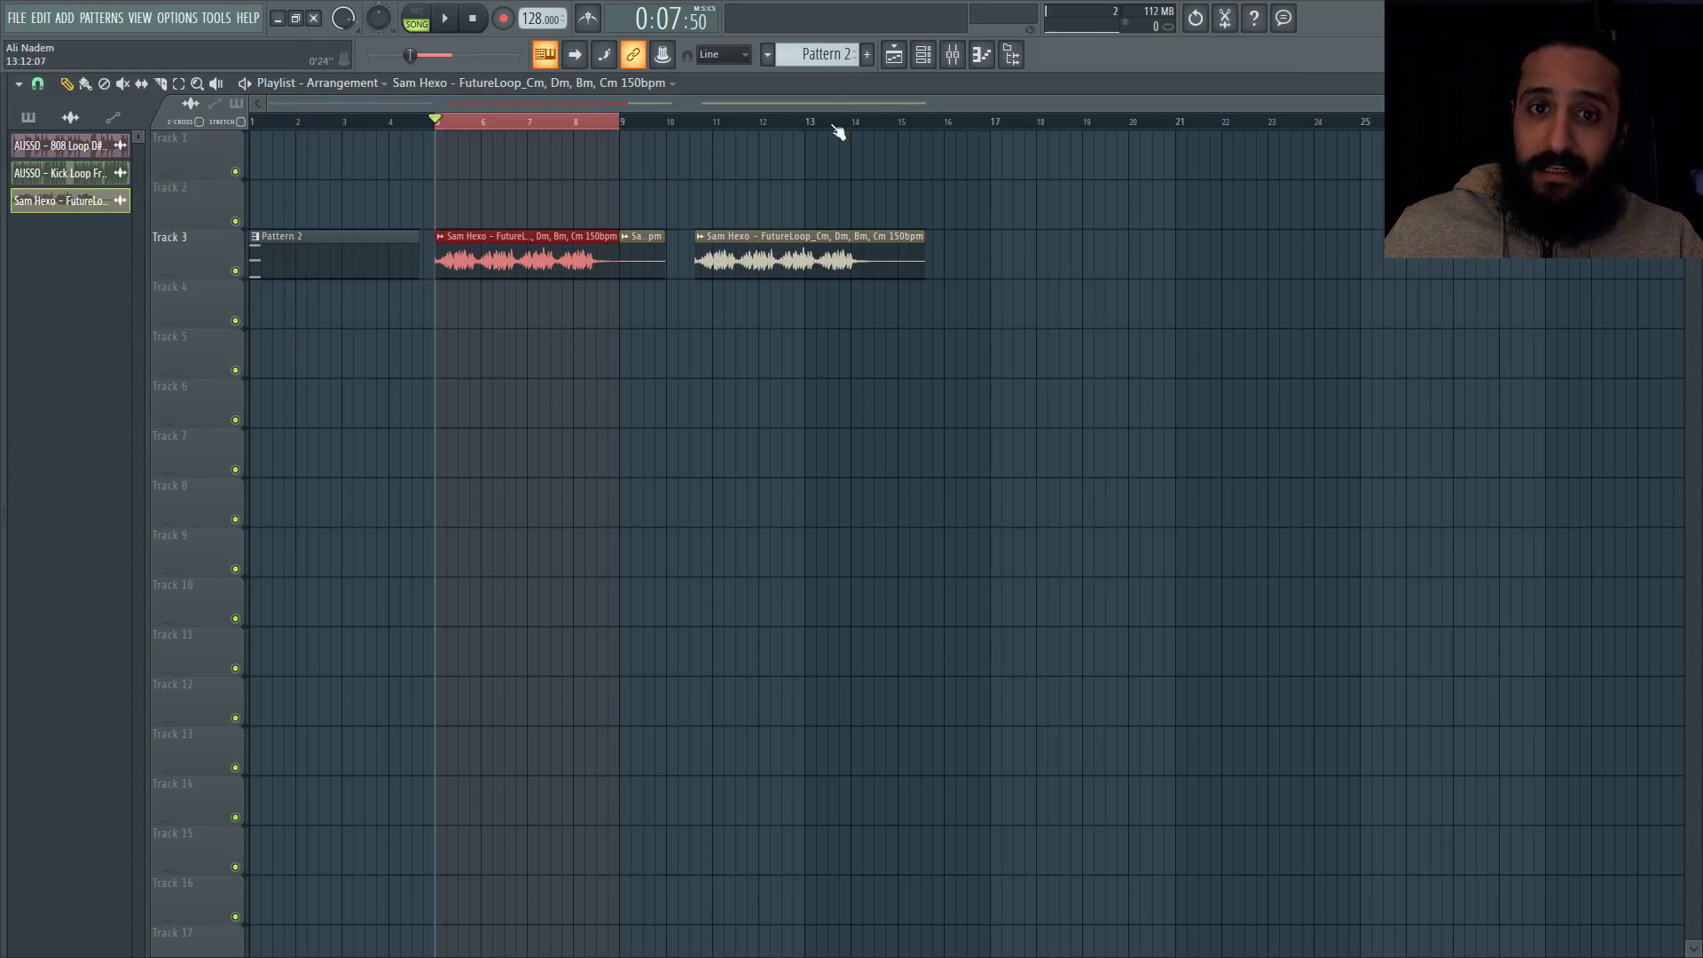
# - Show all channels in the Channel rack and move its window left
pyautogui.click(925, 57)
pyautogui.click(925, 56)
pyautogui.click(924, 57)
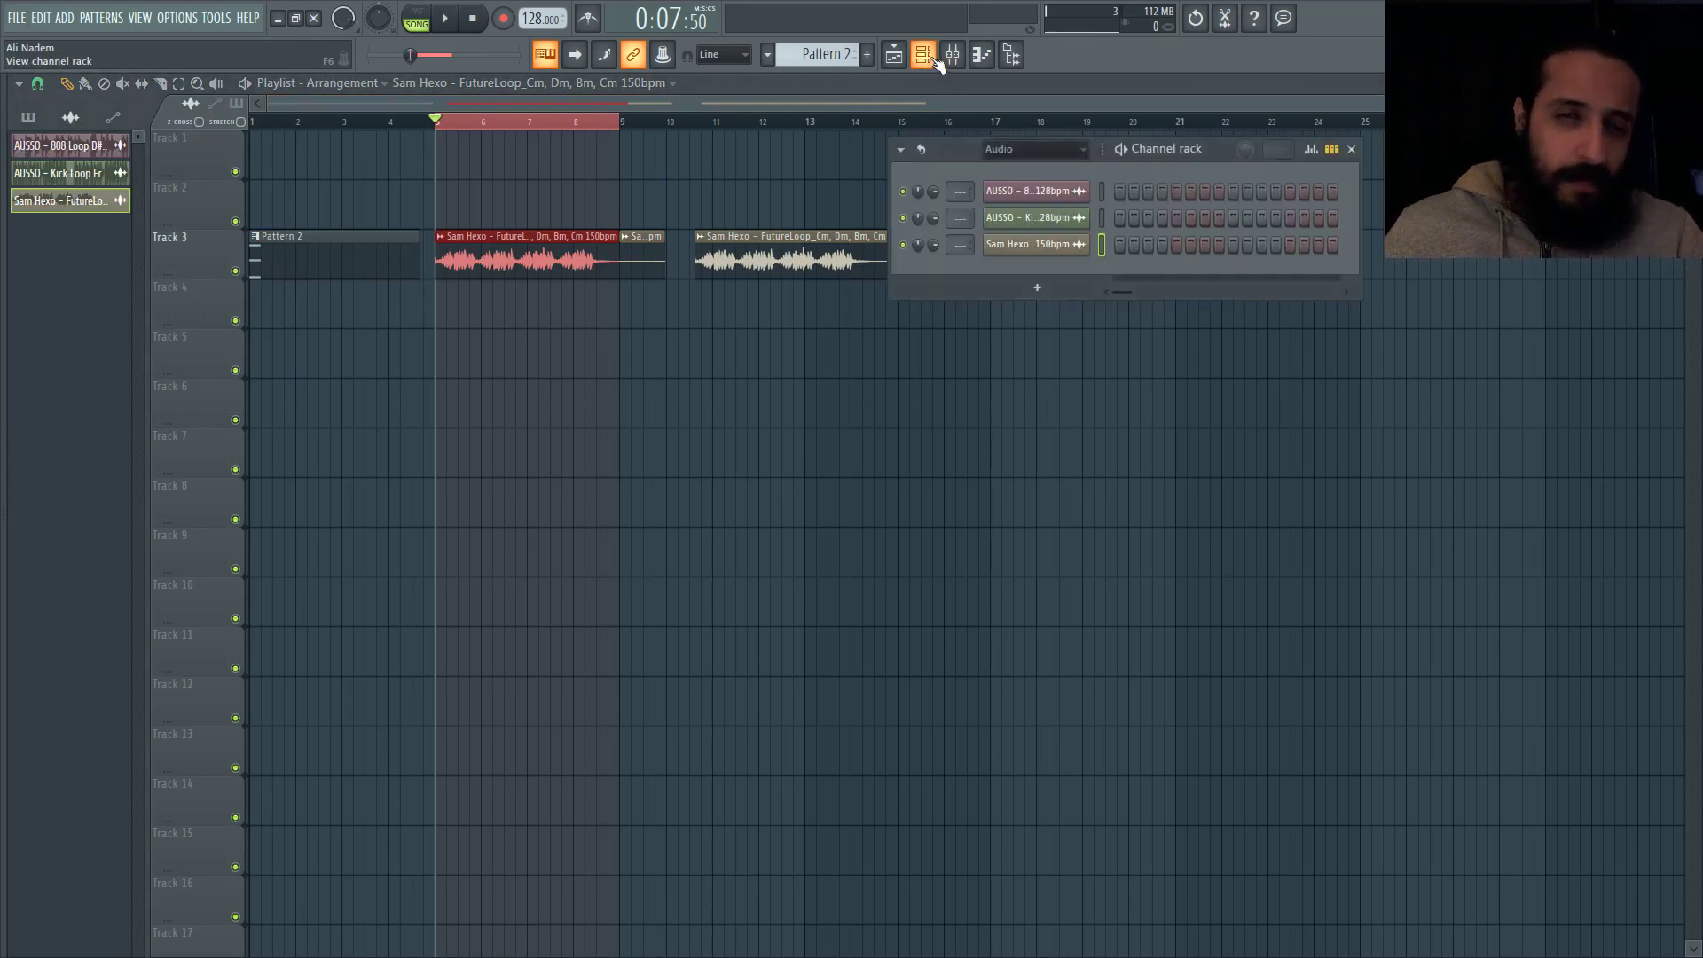
pyautogui.click(1052, 150)
pyautogui.click(1046, 167)
pyautogui.moveTo(978, 147); pyautogui.dragTo(895, 147)
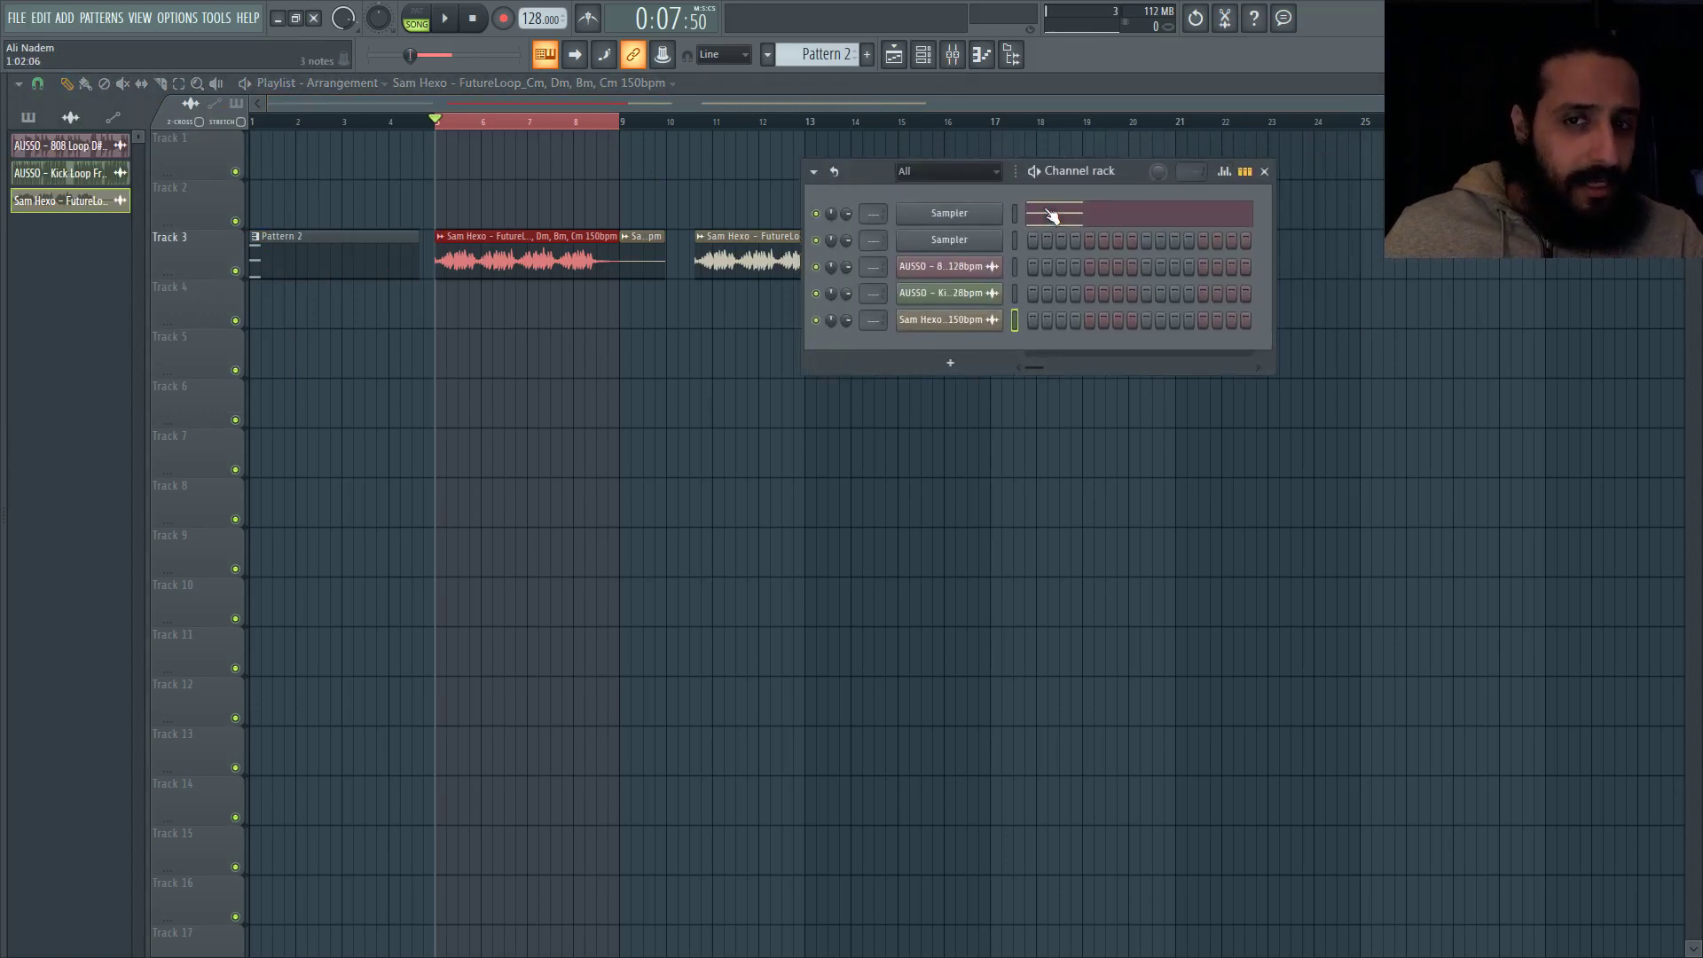
# - Open the first Sampler's piano roll, then return to the playlist and clear the bars 5–9 selection
pyautogui.click(1051, 214)
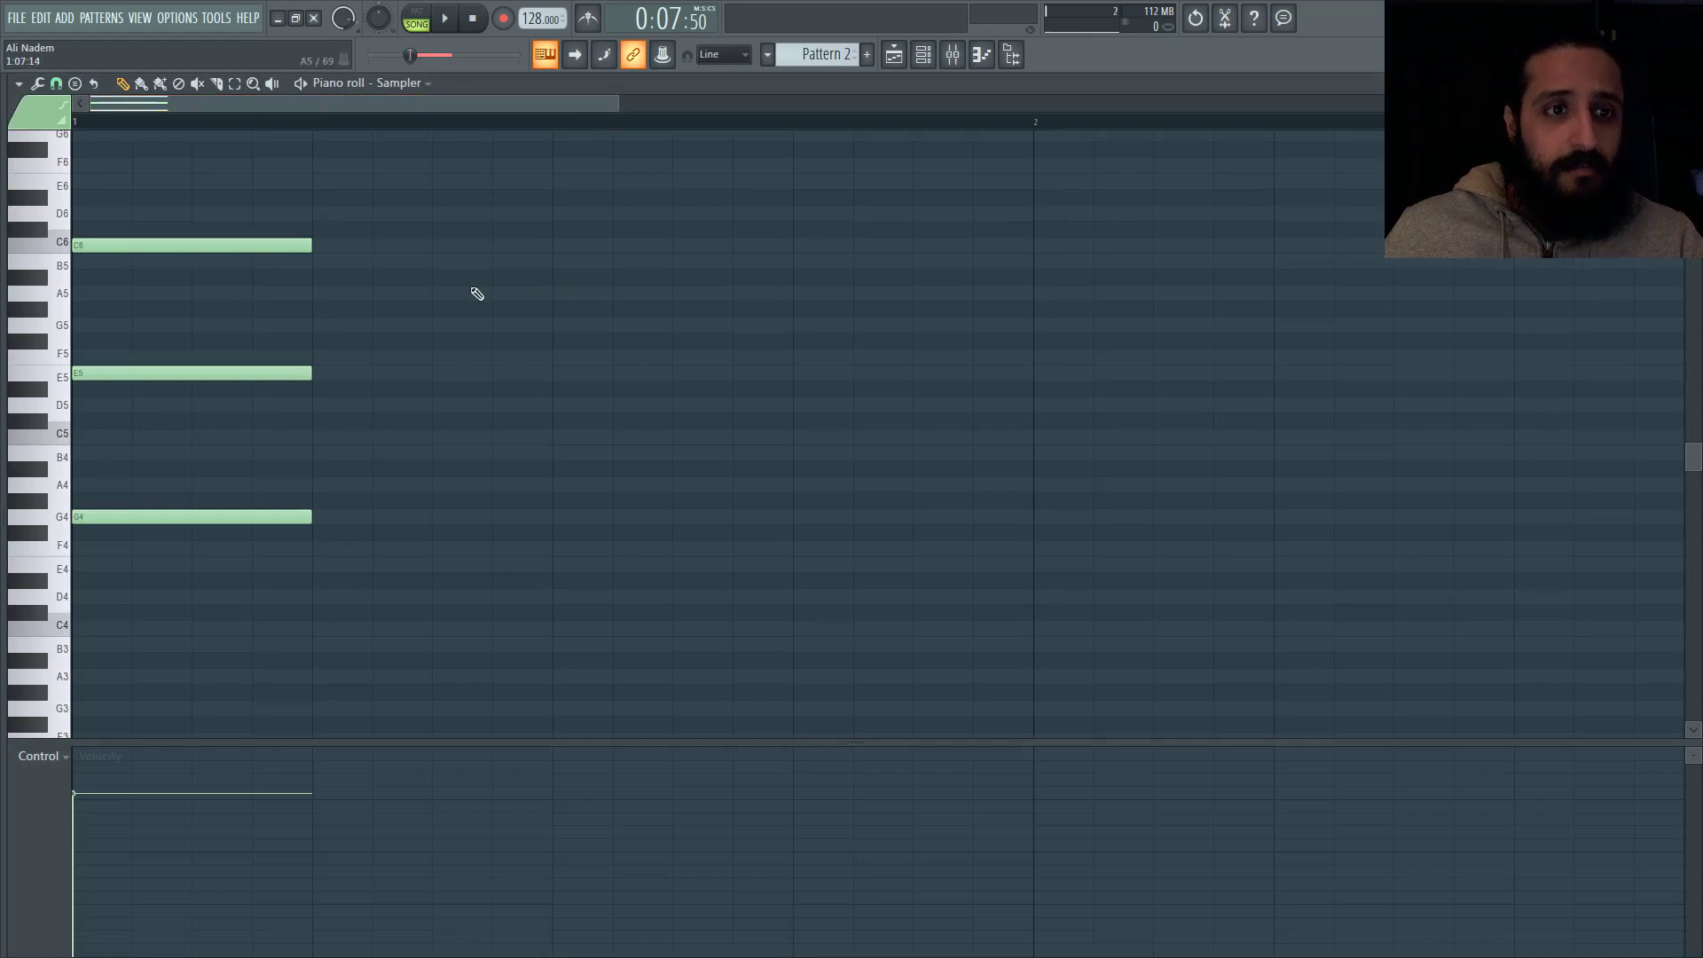
pyautogui.scroll(-3, 419, 266)
pyautogui.click(898, 55)
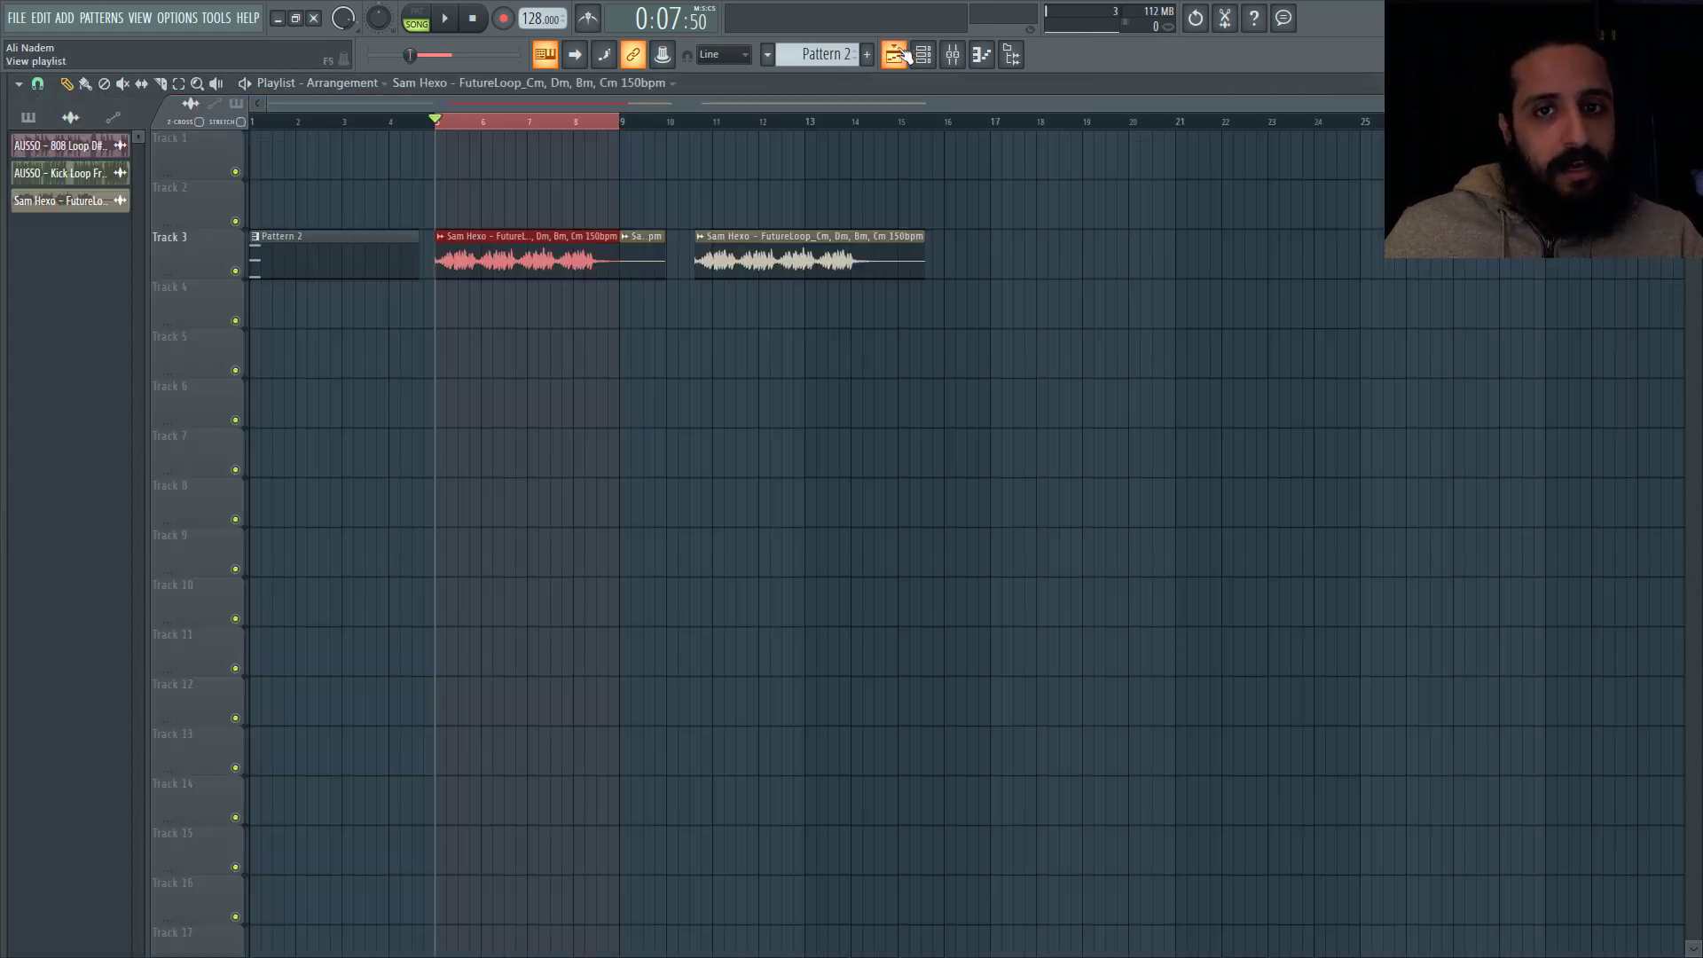
pyautogui.click(441, 127)
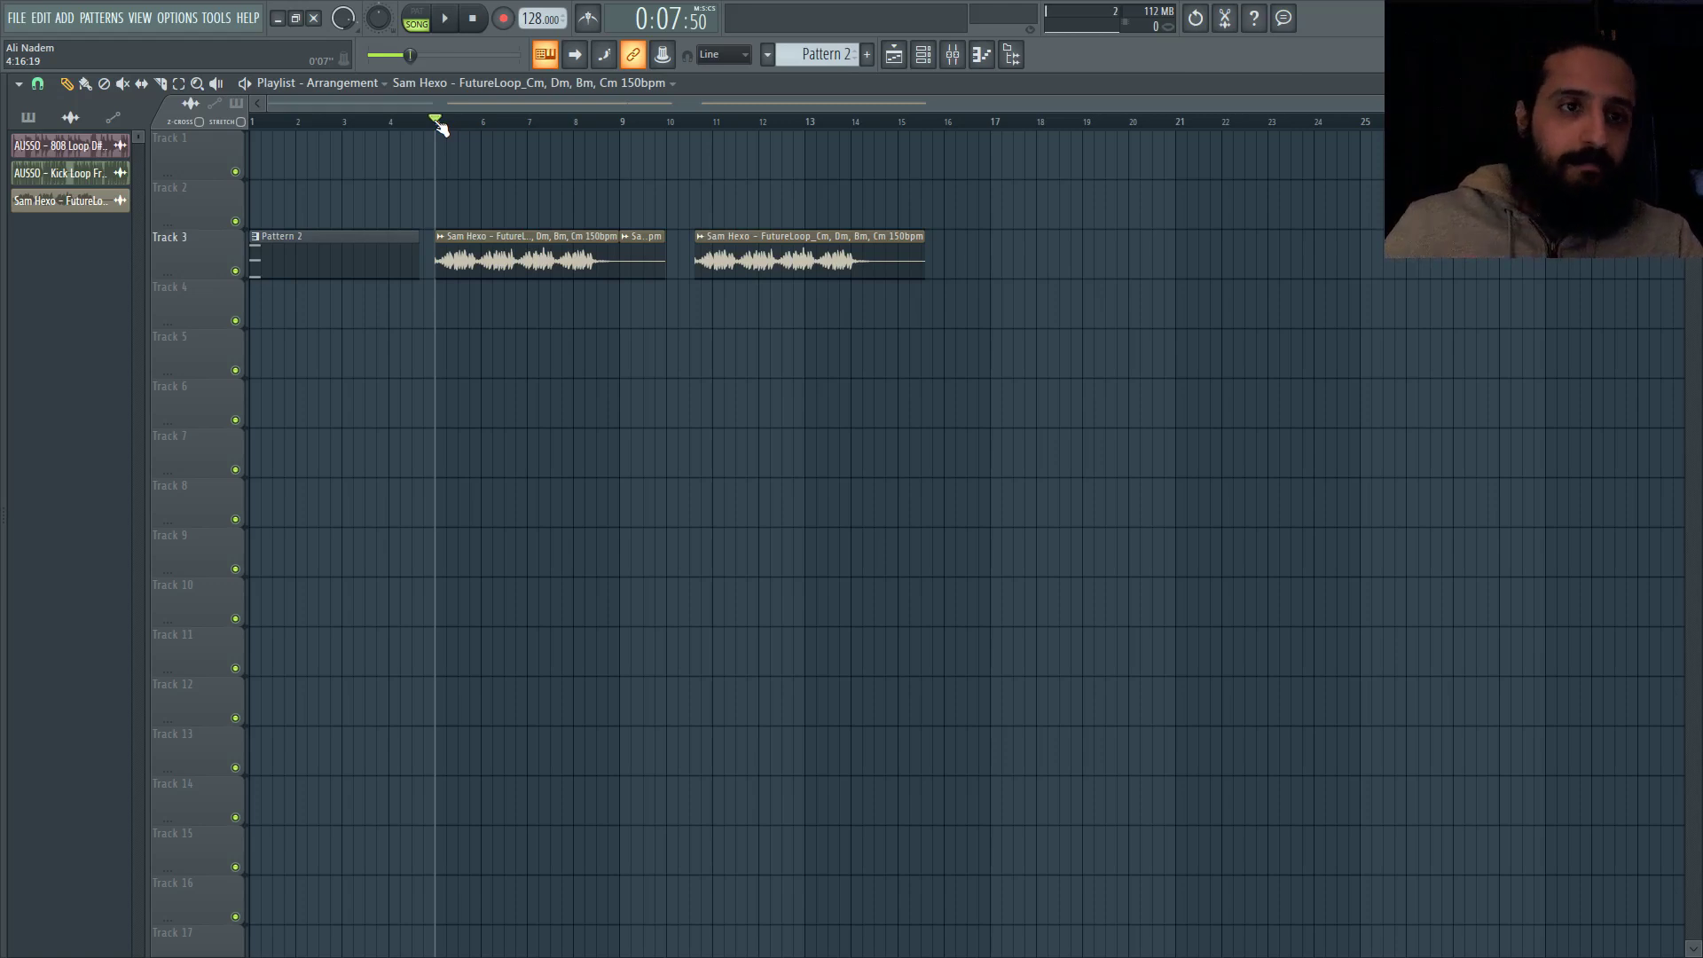
# - Switch the playlist to the Select tool
pyautogui.click(180, 84)
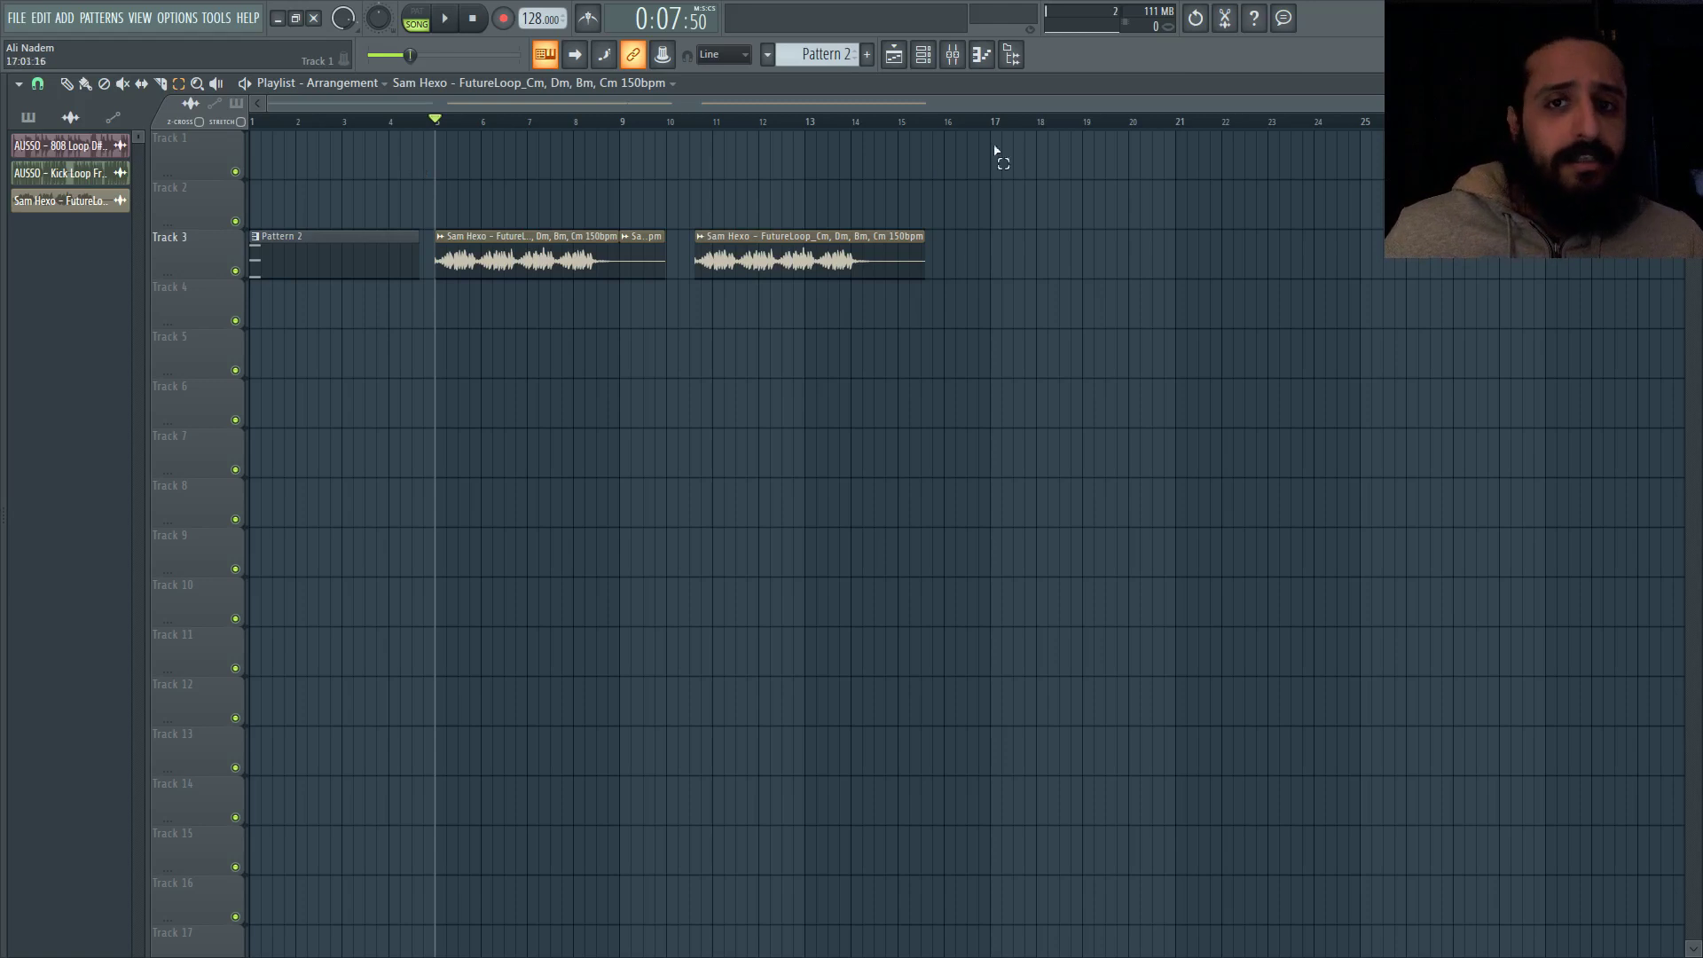
# - Open the mixer and rename Insert 1 to 'test'
pyautogui.click(952, 55)
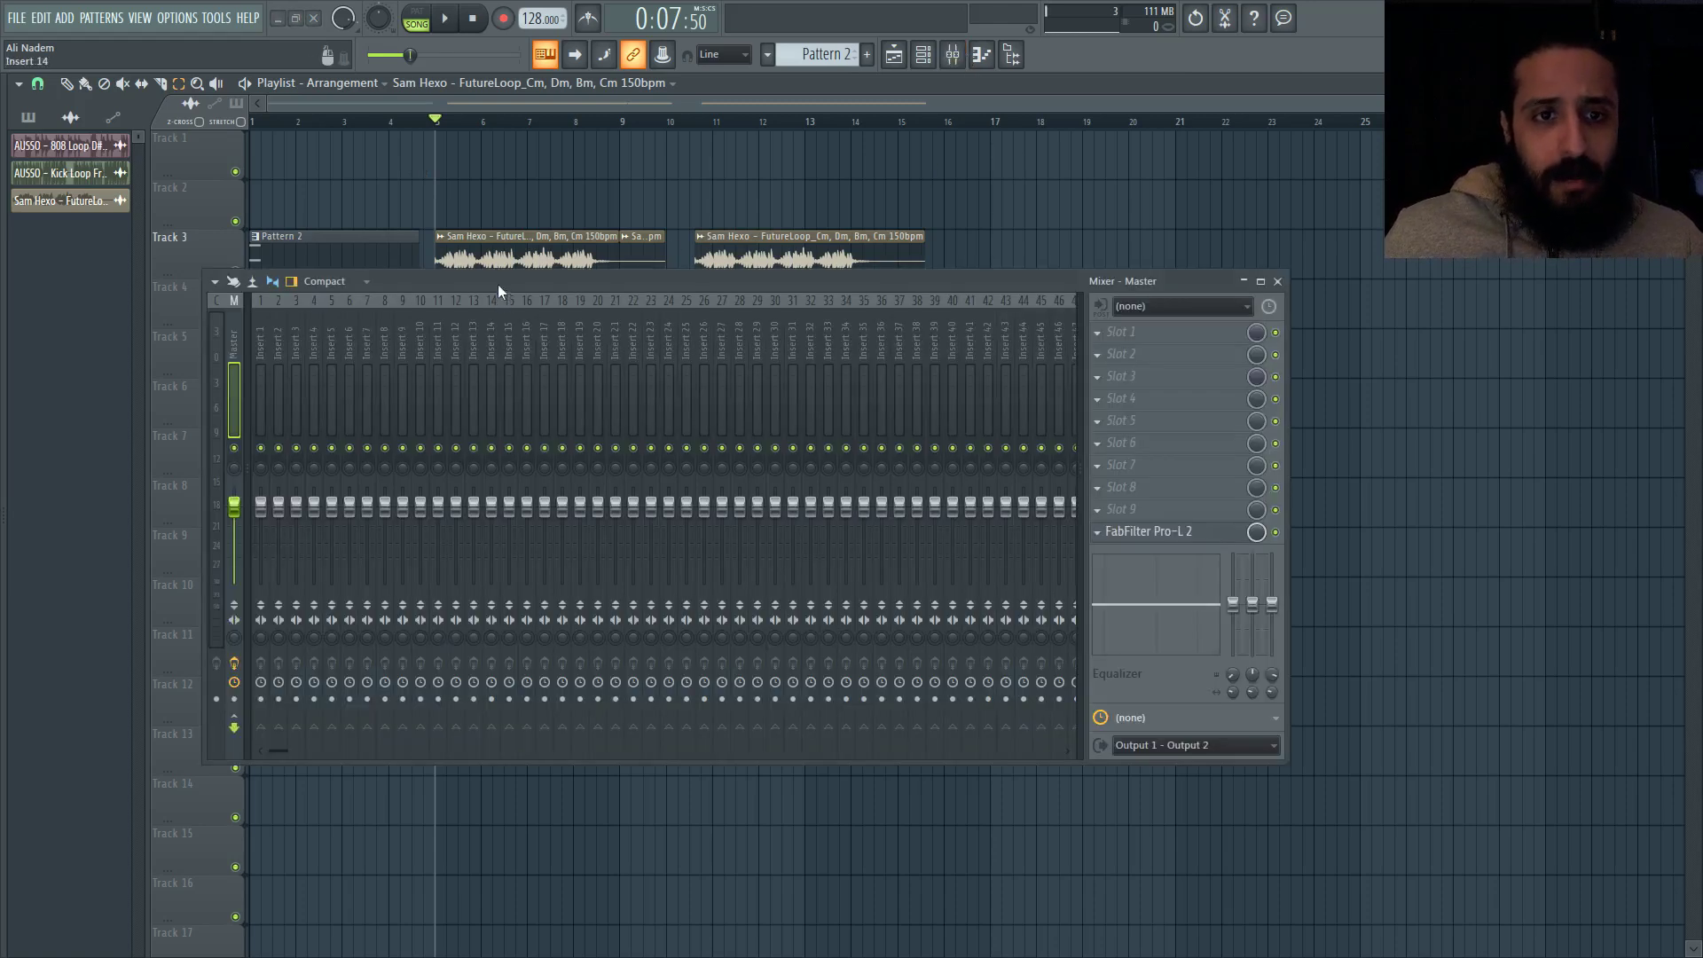
pyautogui.moveTo(498, 284); pyautogui.dragTo(572, 286)
pyautogui.click(335, 333)
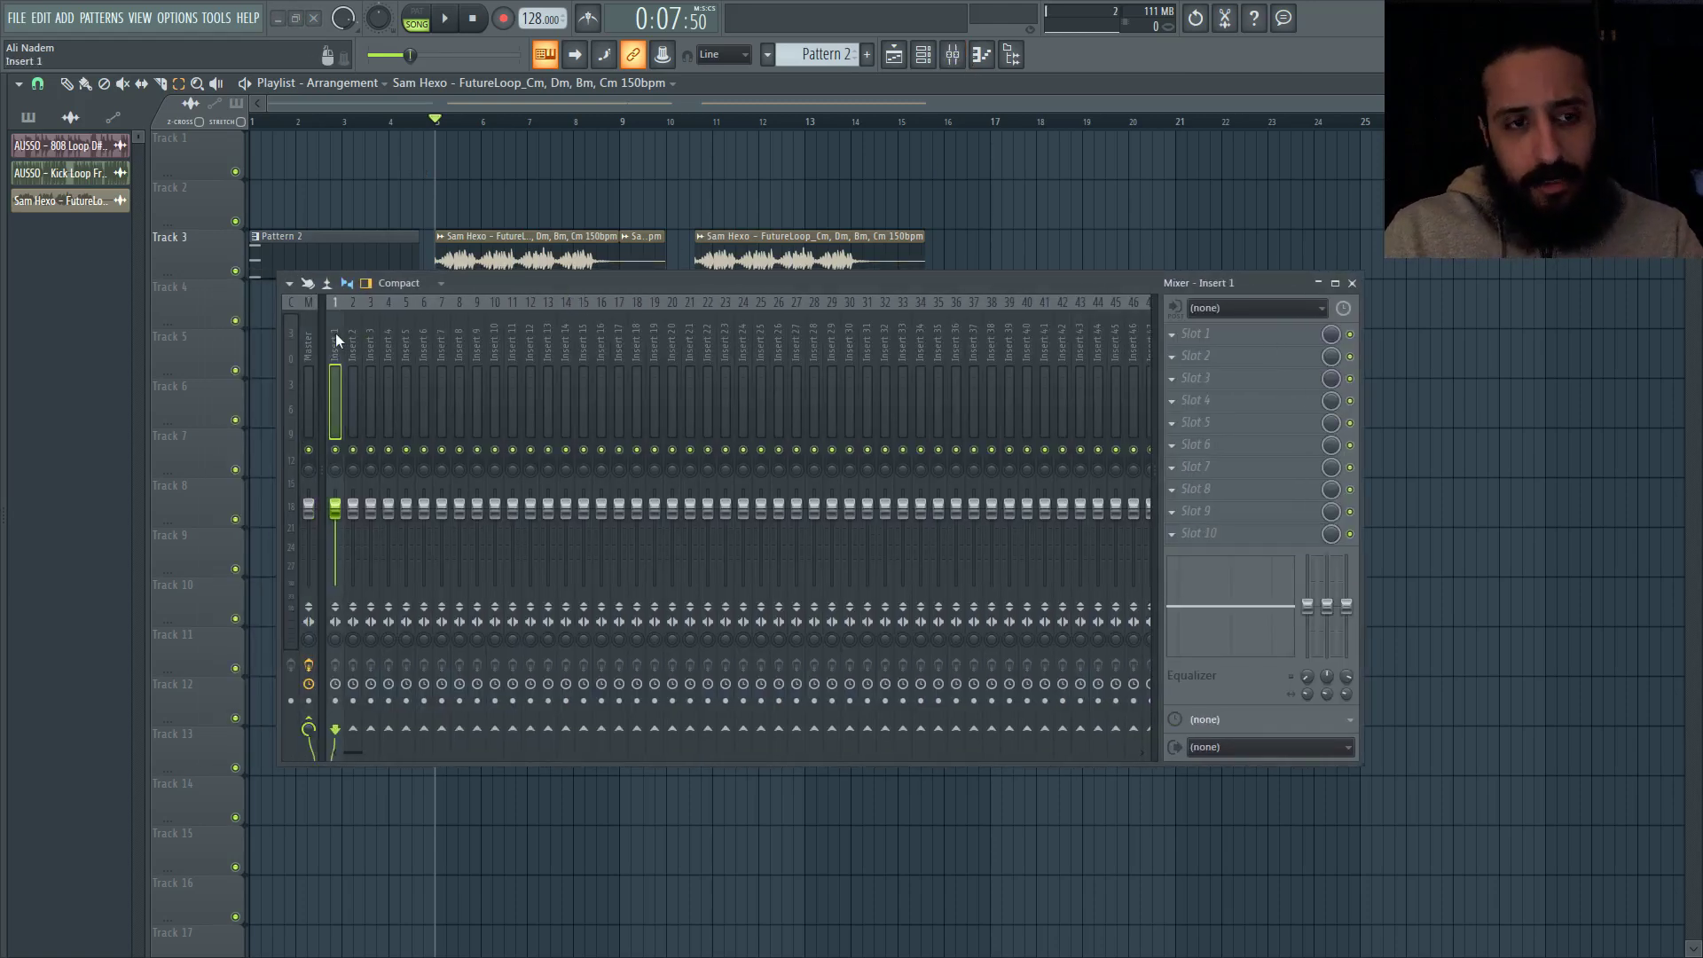
pyautogui.press('F2')
pyautogui.write('test')
pyautogui.press('Return')
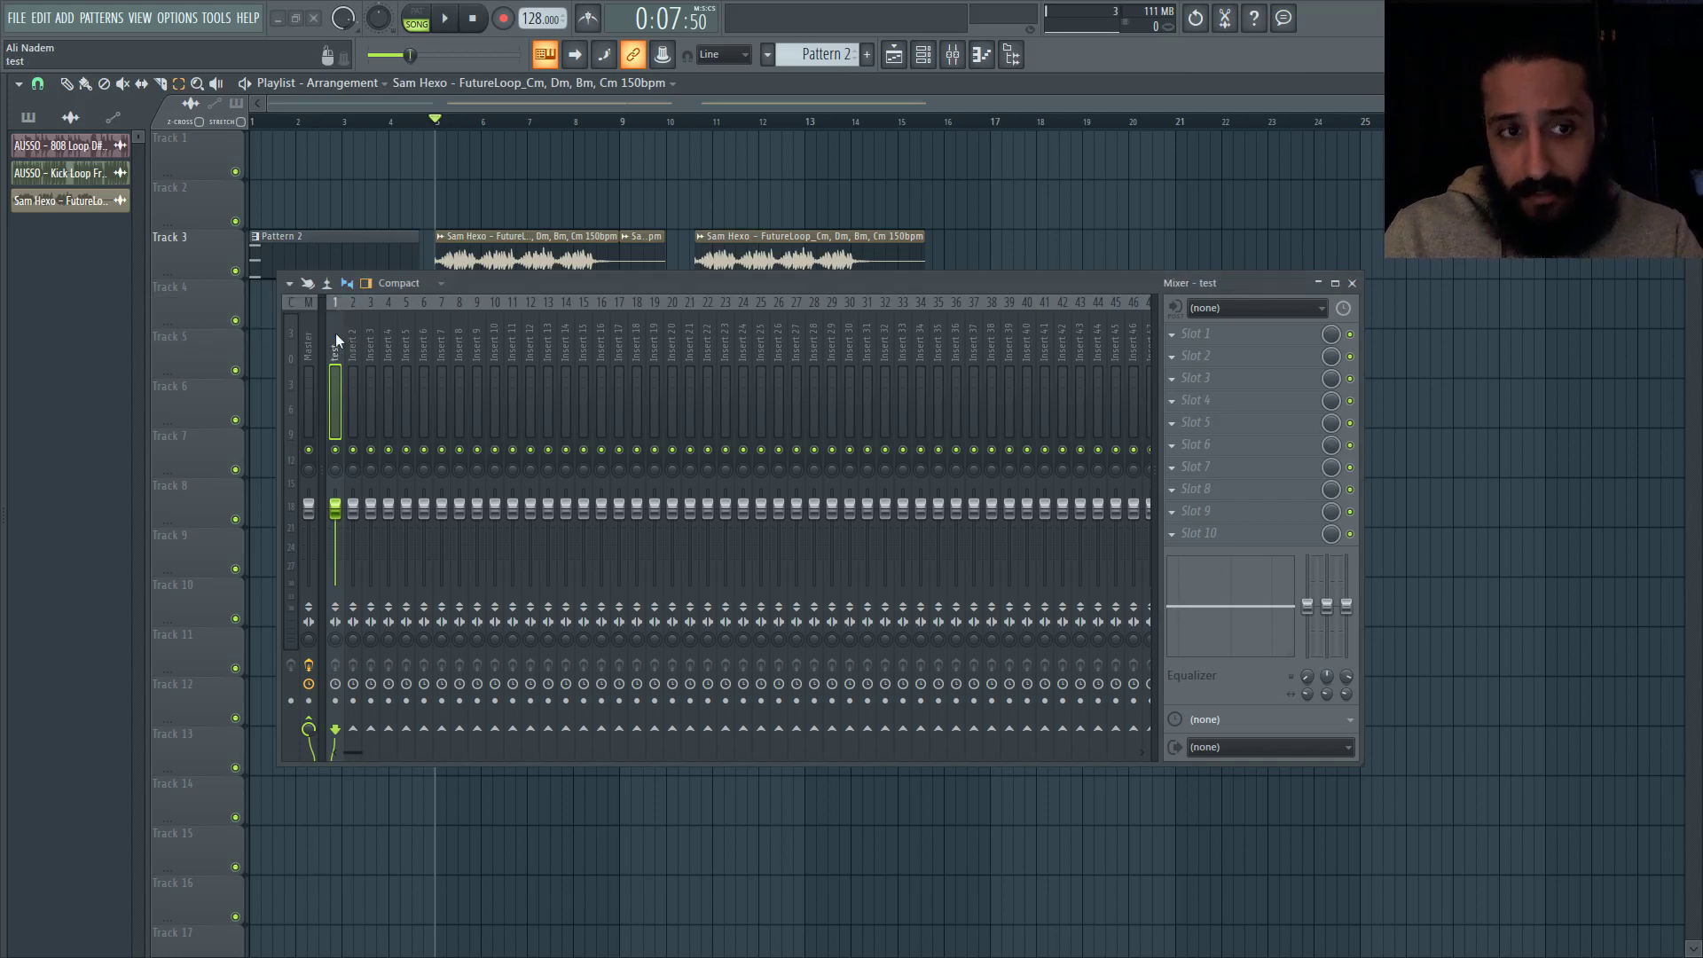
# - Rename inserts 2 and 3 to 'test 2' and 'test 3'
pyautogui.click(344, 342)
pyautogui.press('F2')
pyautogui.write('tes')
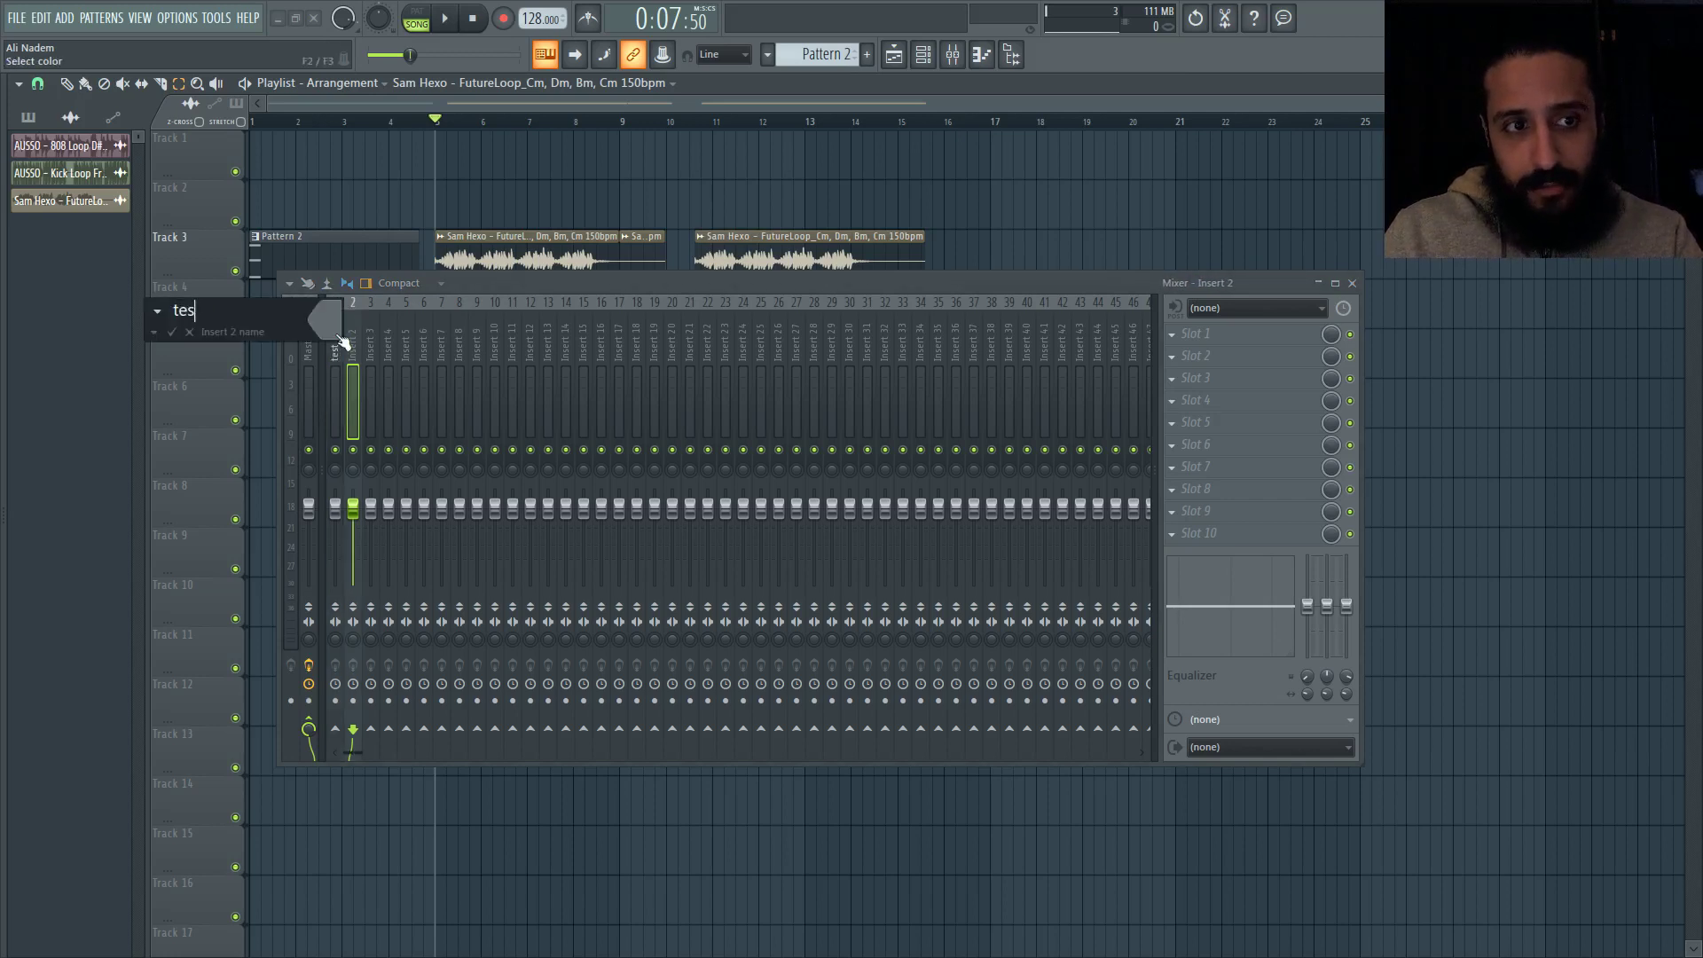
pyautogui.write('t')
pyautogui.press('Return')
pyautogui.press('Right')
pyautogui.press('F2')
pyautogui.write('test')
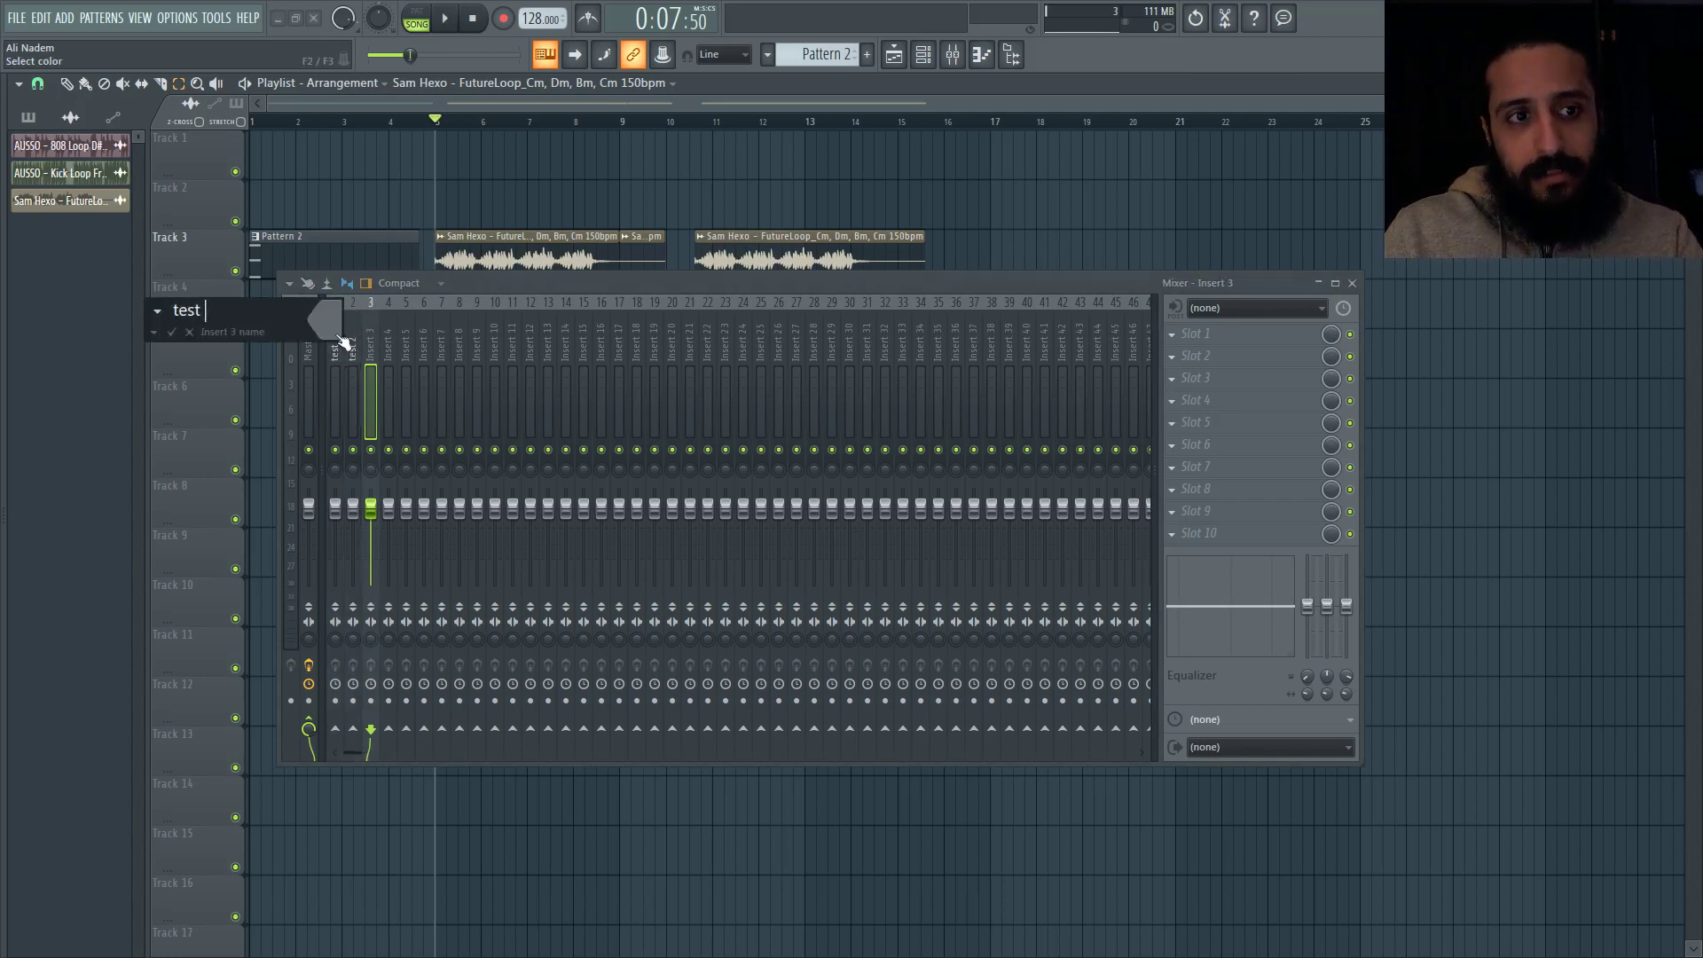
pyautogui.press('Return')
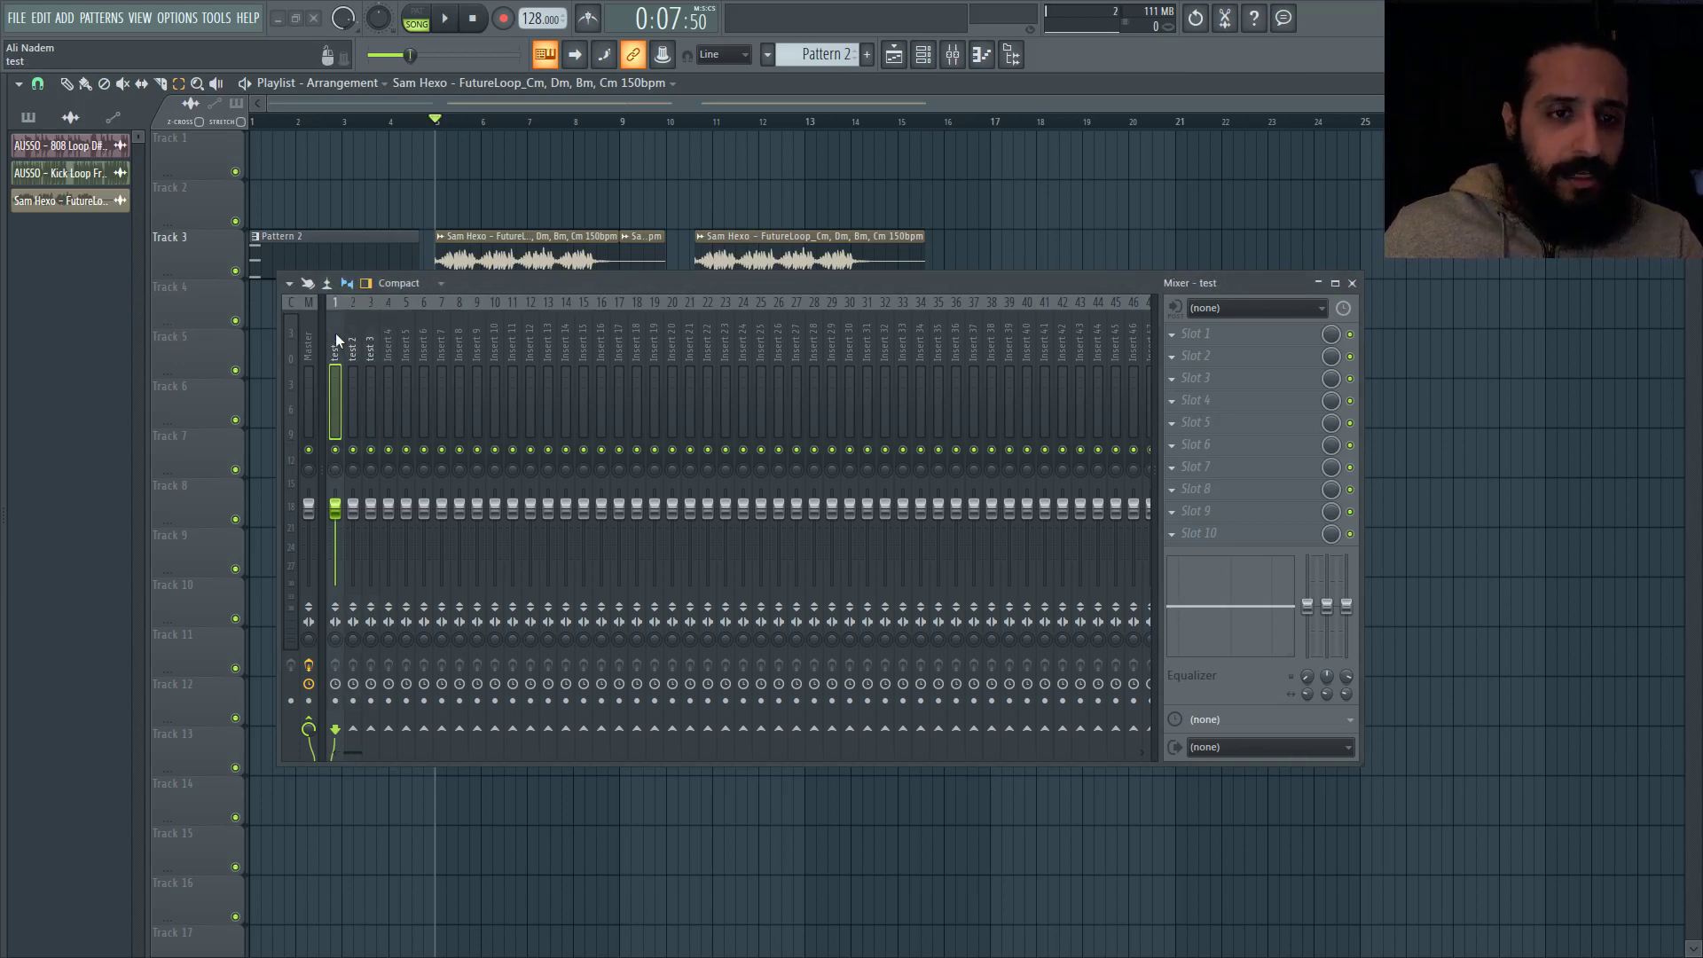
# - Move the test 3 track with Alt+arrows into the second mixer slot
pyautogui.hotkey('alt', 'Right')
pyautogui.hotkey('alt', 'Right')
pyautogui.hotkey('alt', 'Right')
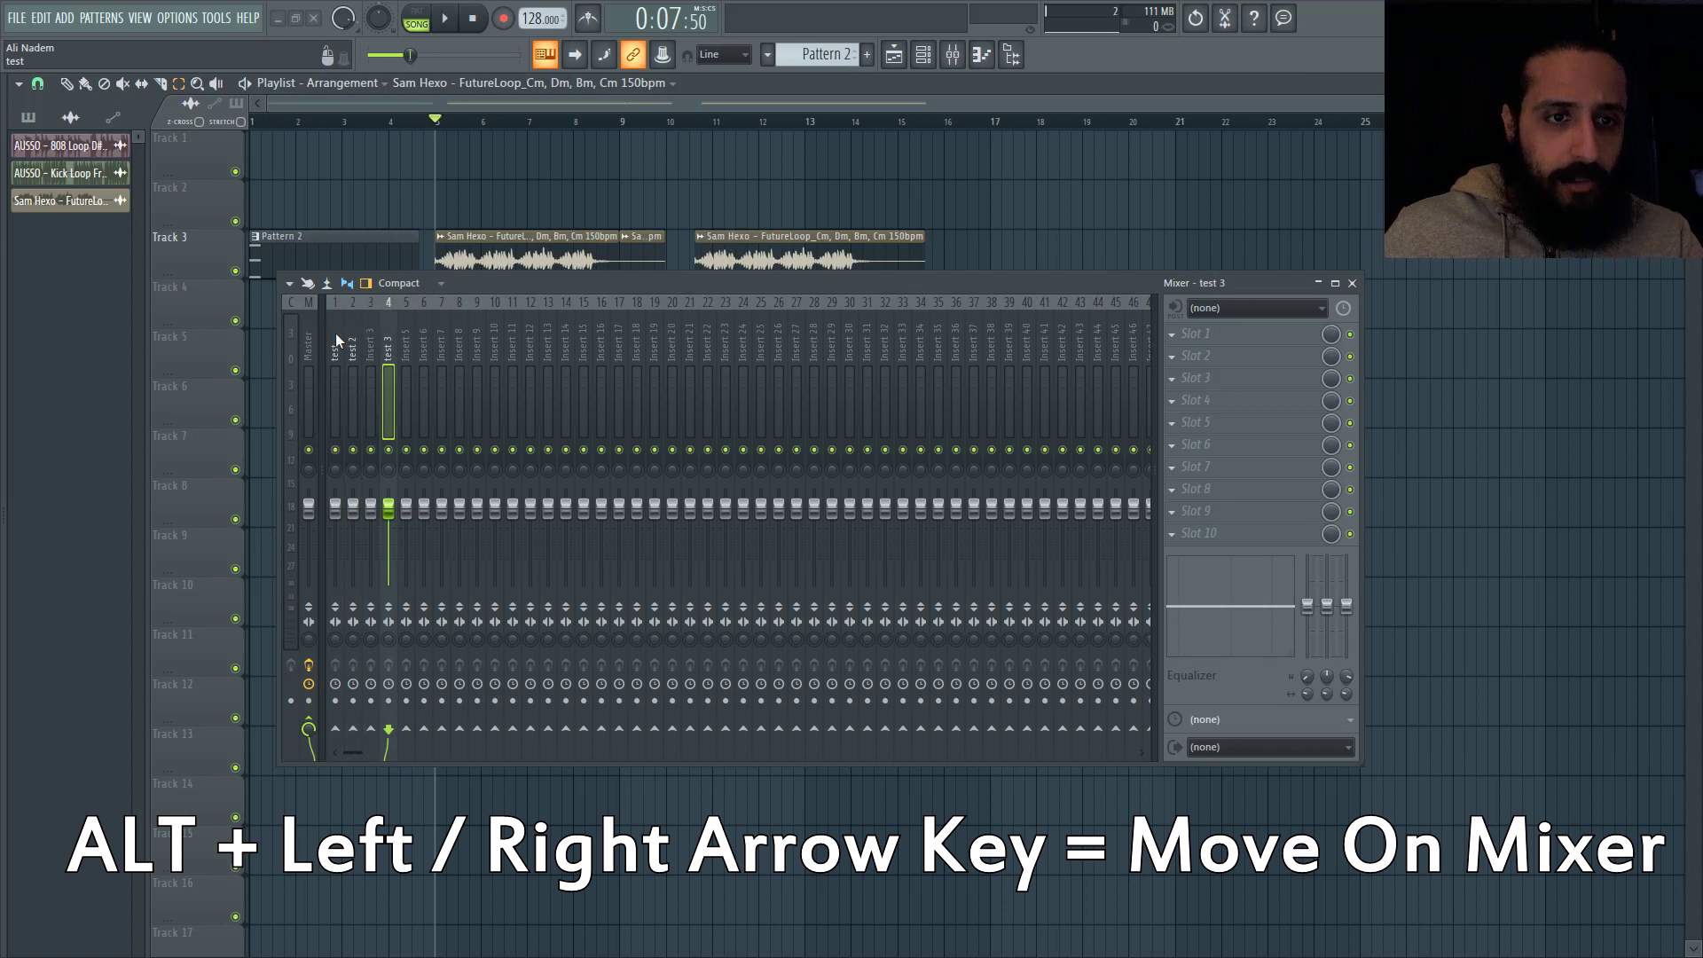
pyautogui.hotkey('alt', 'Left')
pyautogui.hotkey('alt', 'Left')
pyautogui.hotkey('alt', 'Right')
pyautogui.hotkey('alt', 'Right')
pyautogui.hotkey('alt', 'Right')
pyautogui.hotkey('alt', 'Right')
pyautogui.hotkey('alt', 'Right')
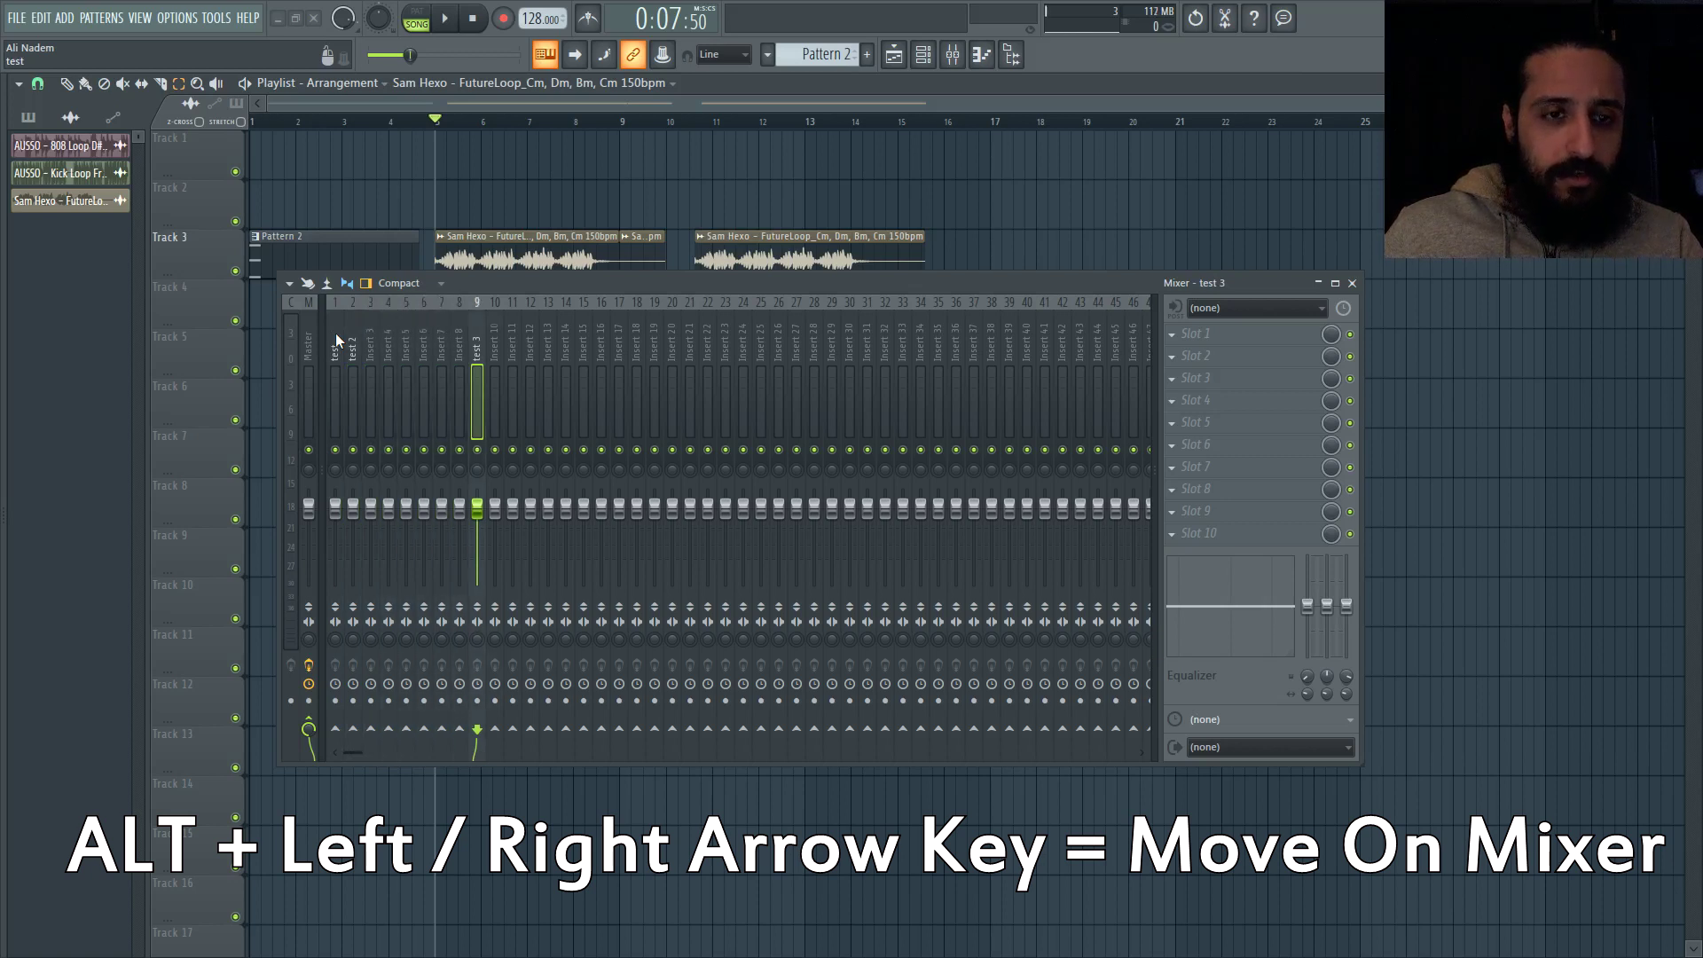
pyautogui.hotkey('alt', 'Left')
pyautogui.hotkey('alt', 'Left')
pyautogui.hotkey('alt', 'Left')
pyautogui.hotkey('alt', 'Left')
pyautogui.hotkey('alt', 'Left')
pyautogui.hotkey('alt', 'Left')
pyautogui.hotkey('alt', 'Left')
pyautogui.hotkey('alt', 'Left')
pyautogui.hotkey('alt', 'Right')
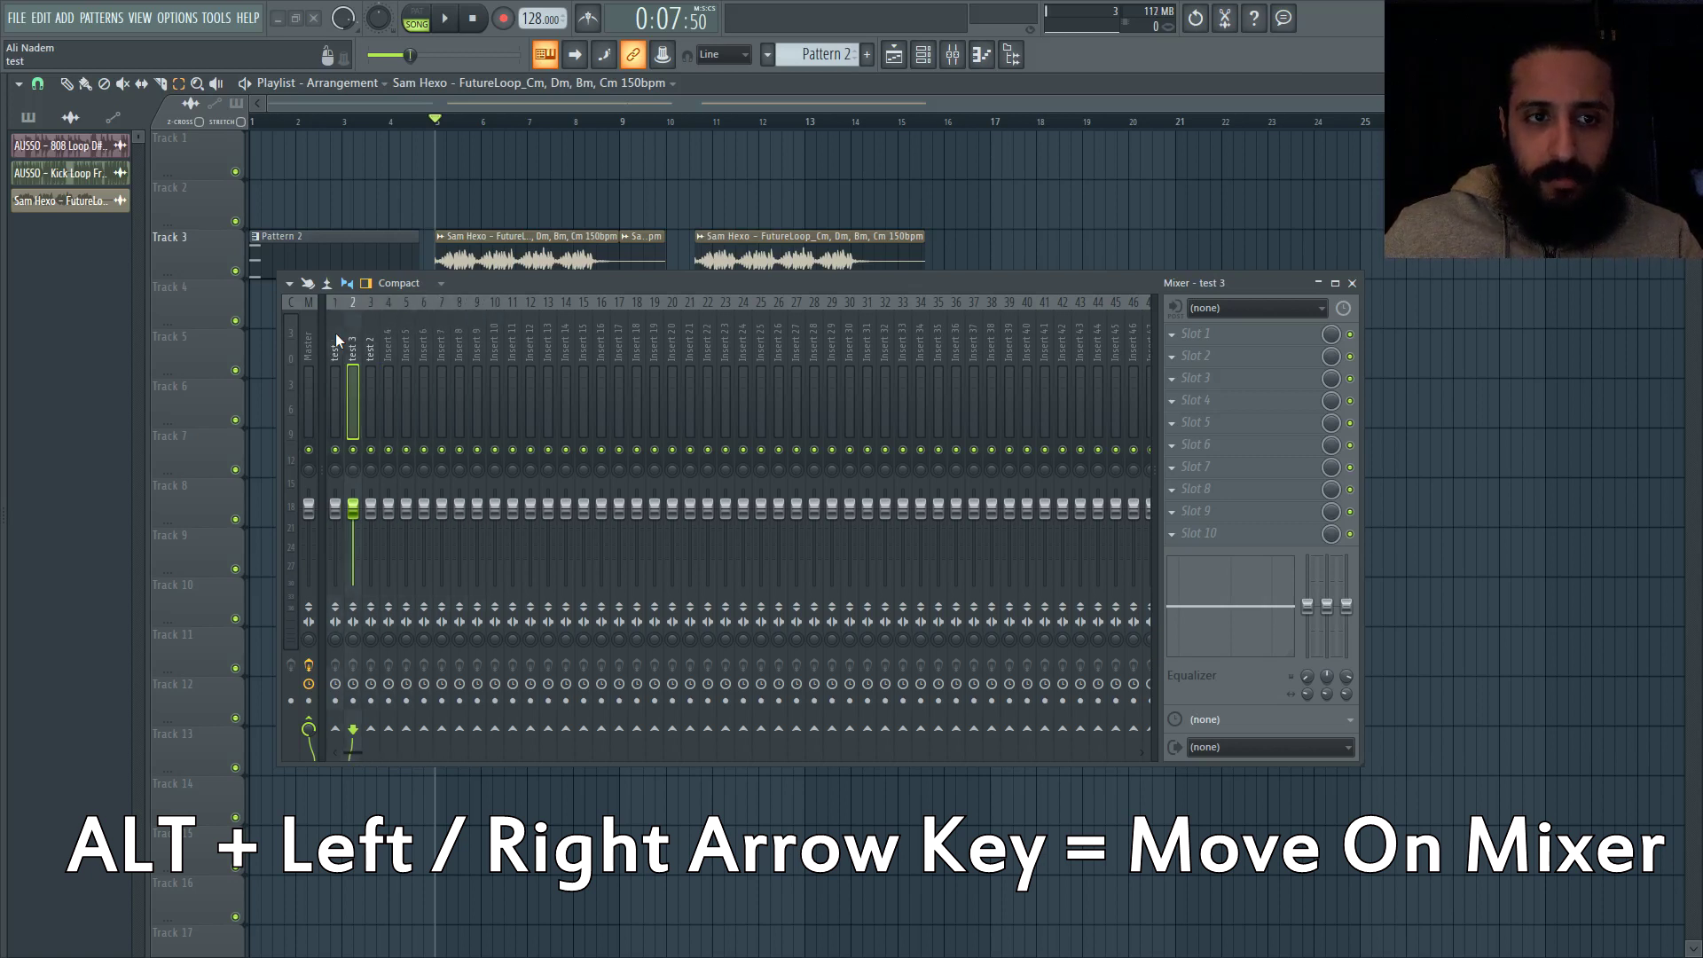
pyautogui.hotkey('alt', 'Right')
pyautogui.hotkey('alt', 'Left')
pyautogui.press('Right')
pyautogui.press('Right')
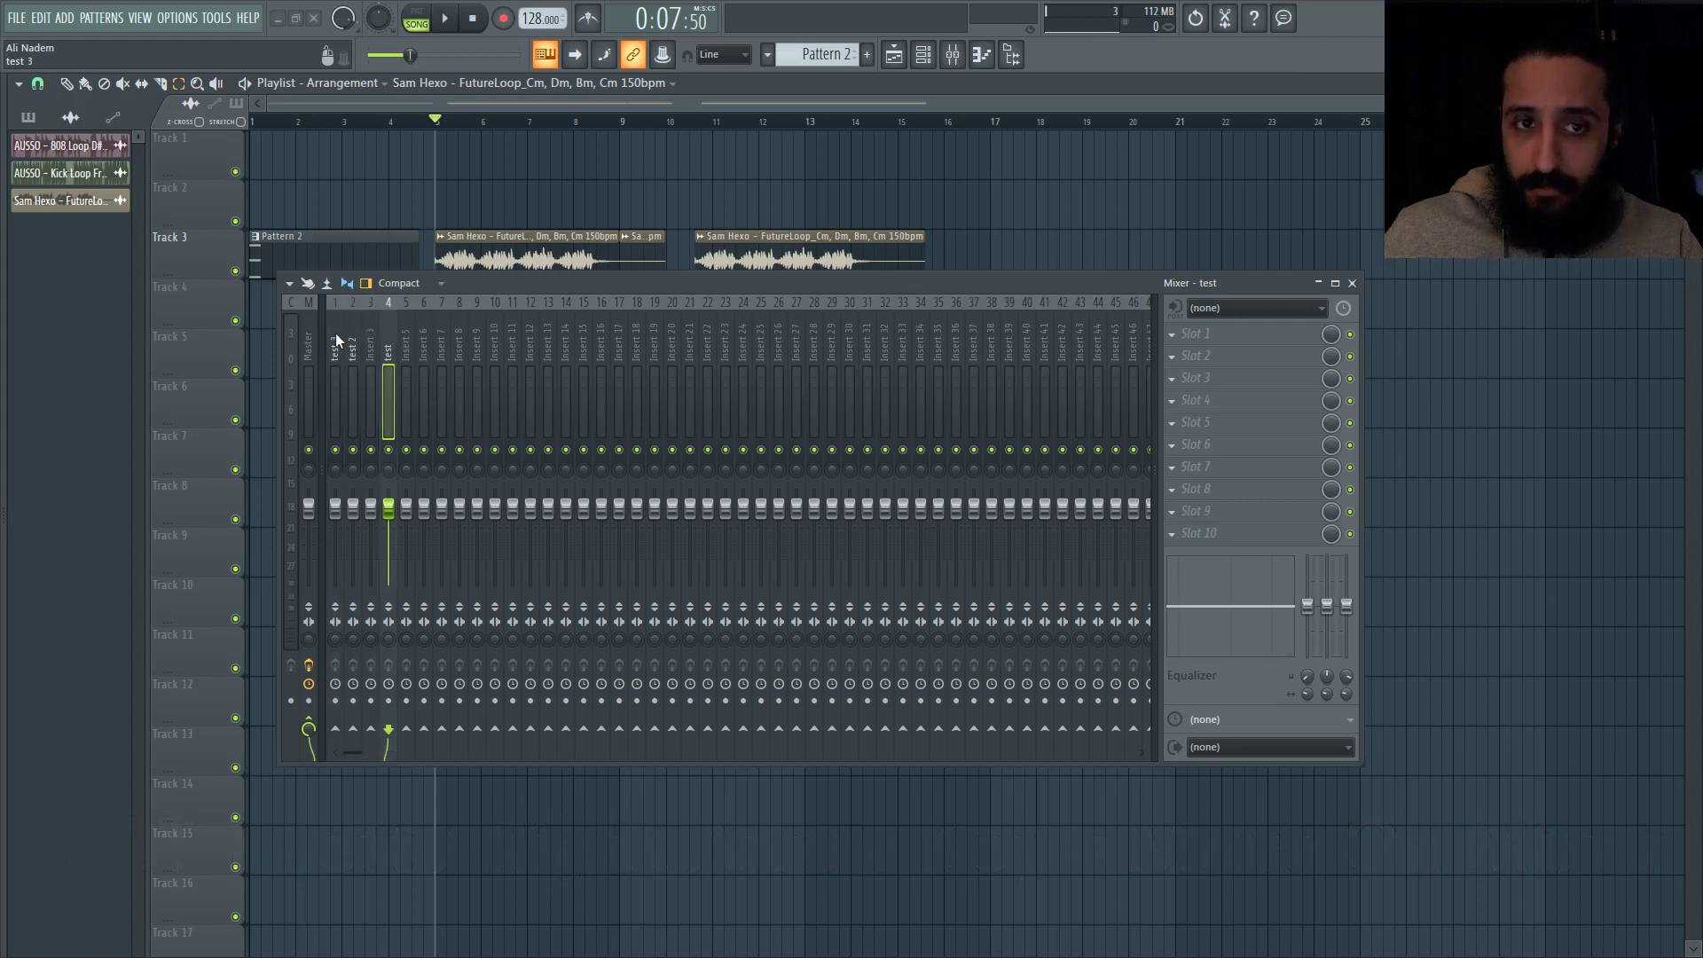
pyautogui.press('Left')
pyautogui.press('Left')
pyautogui.press('Left')
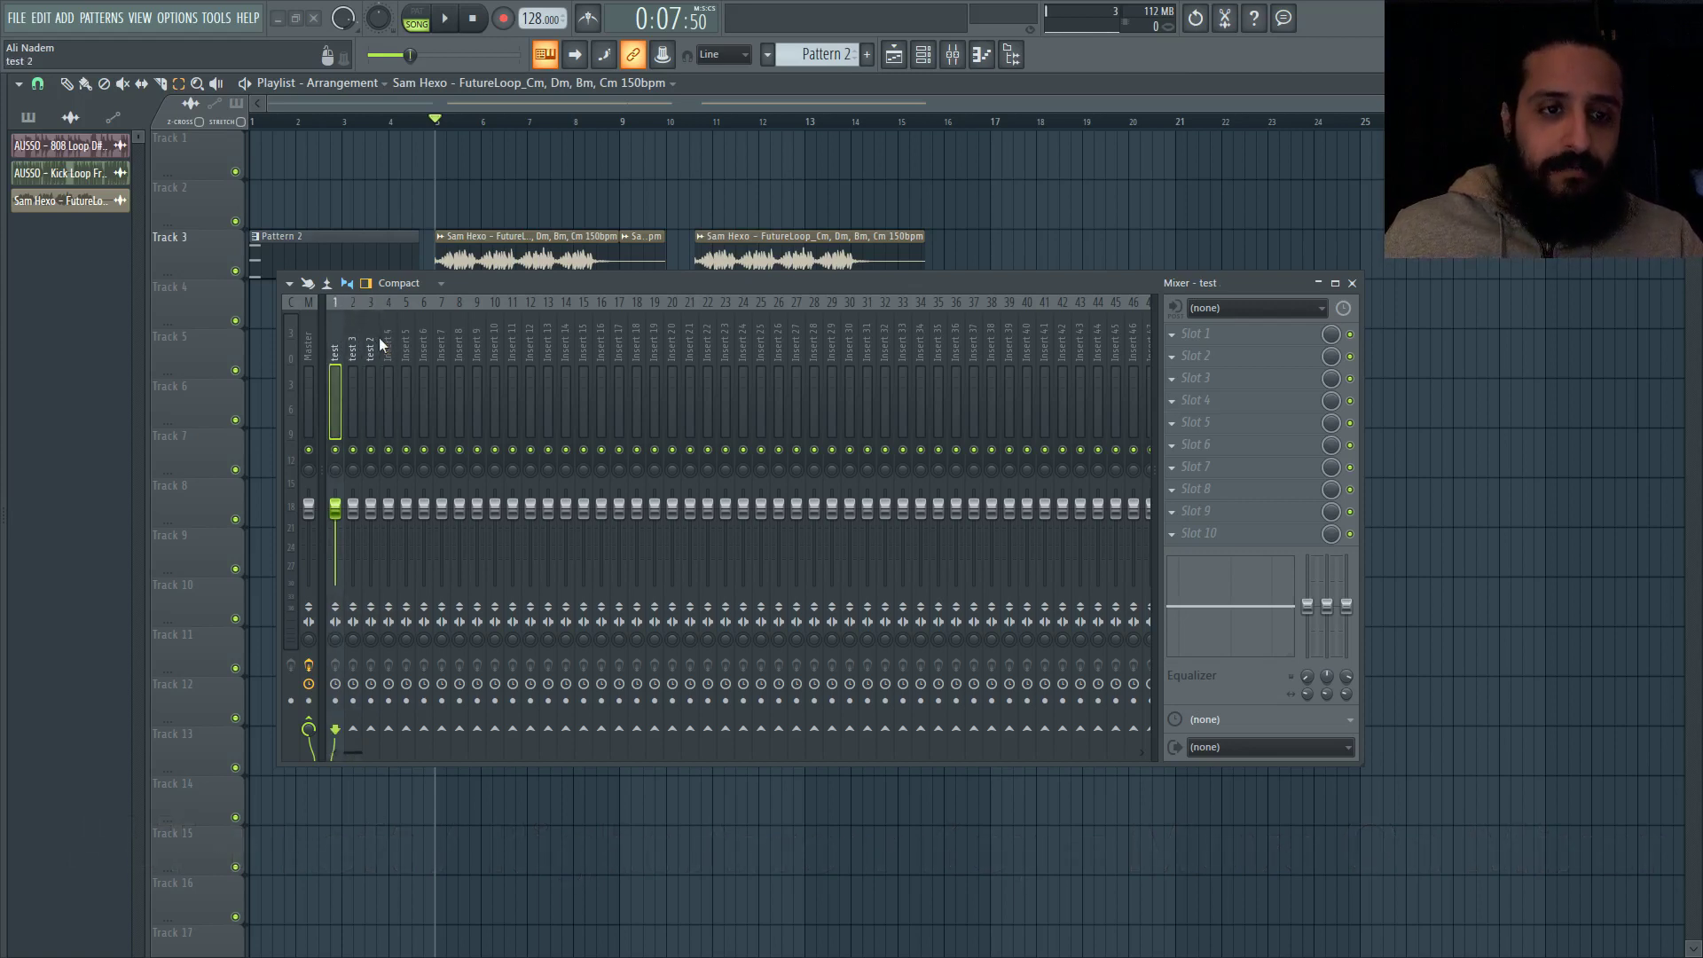
# - Lower inserts 1–3 to about -7.5 dB together, then lower inserts 4–38 together
pyautogui.click(375, 337)
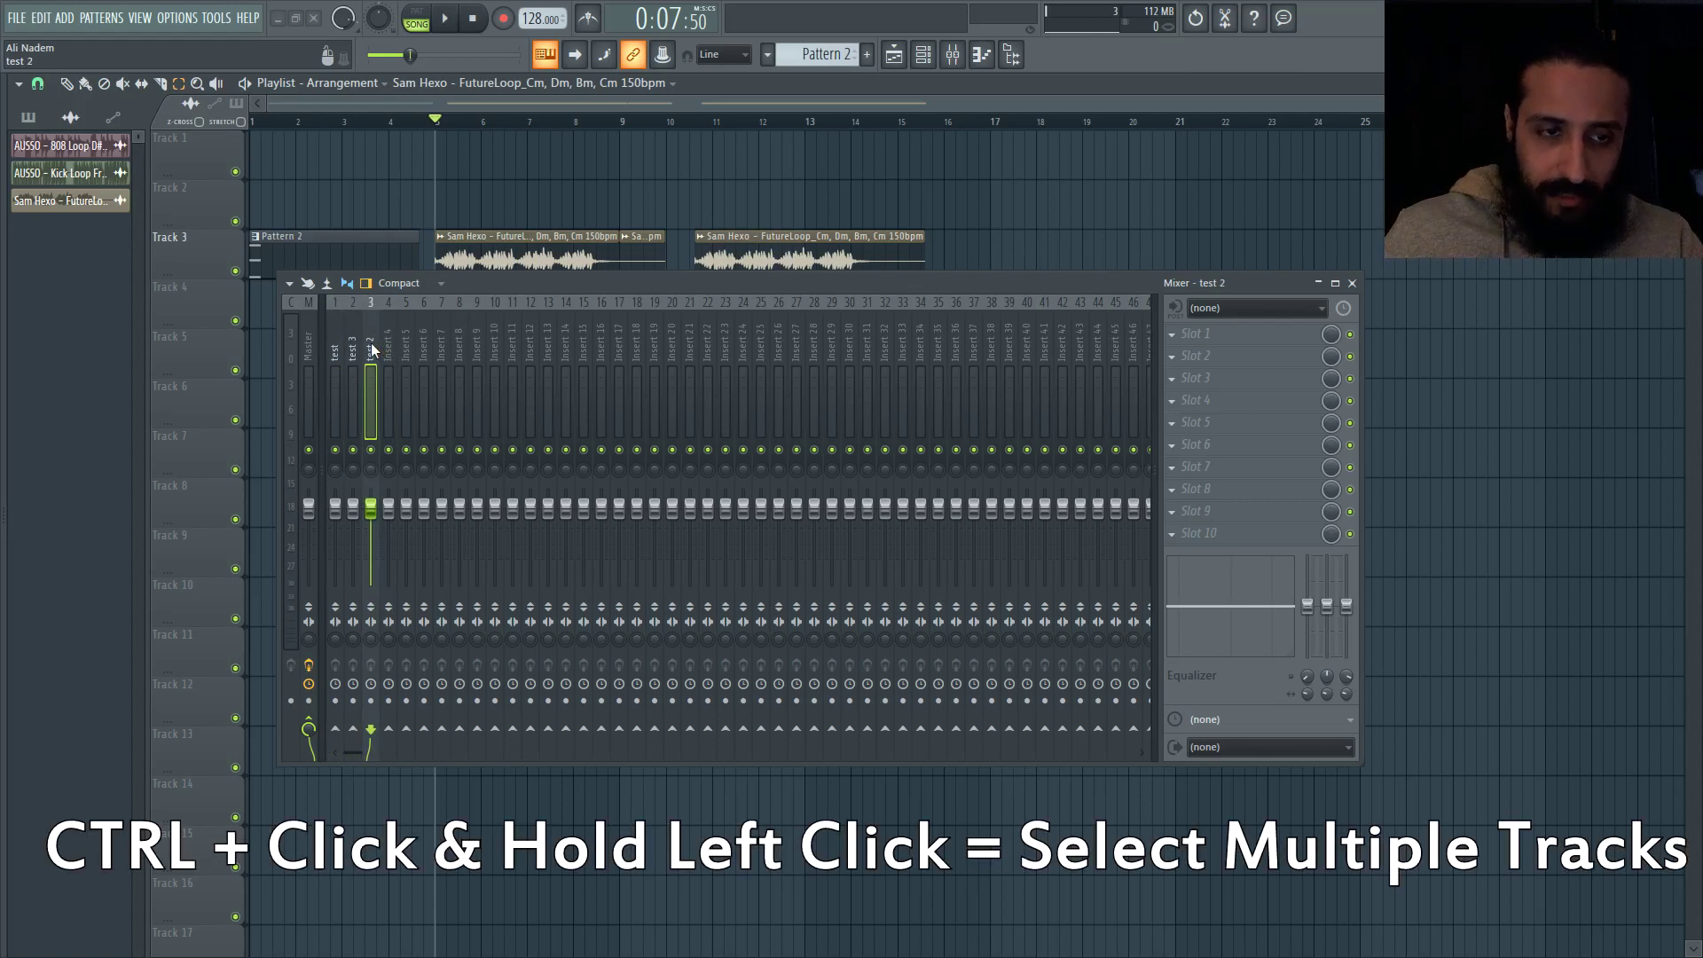
pyautogui.moveTo(364, 343); pyautogui.dragTo(337, 343)
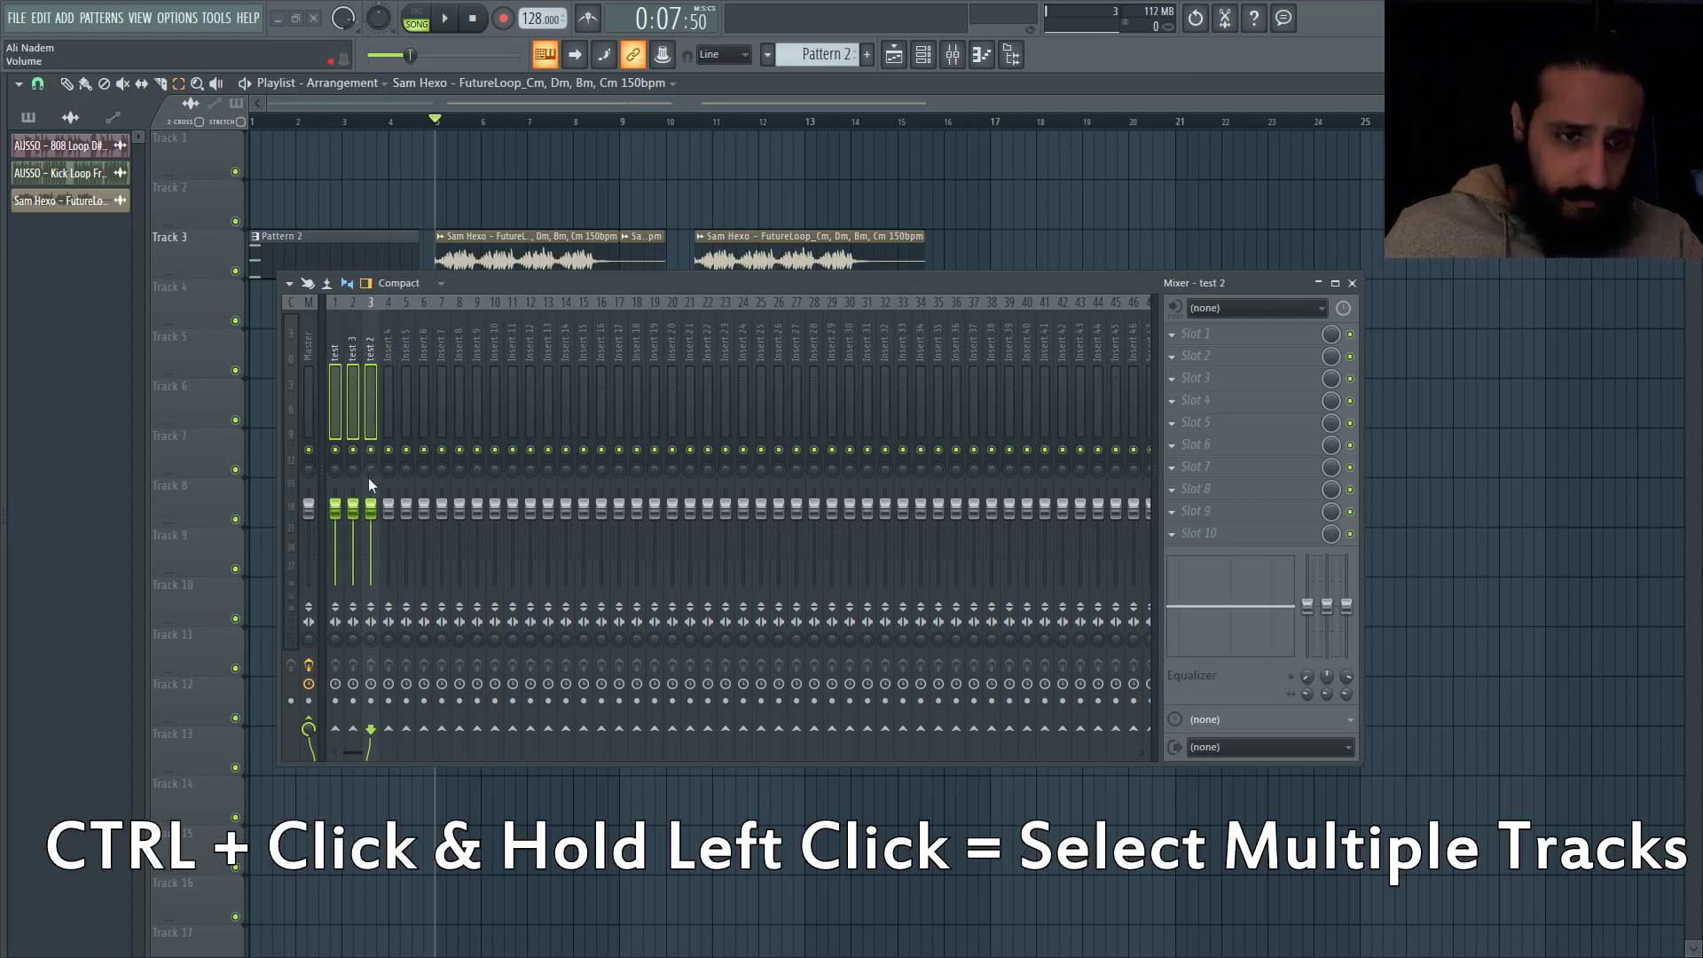
pyautogui.moveTo(371, 508); pyautogui.dragTo(370, 532)
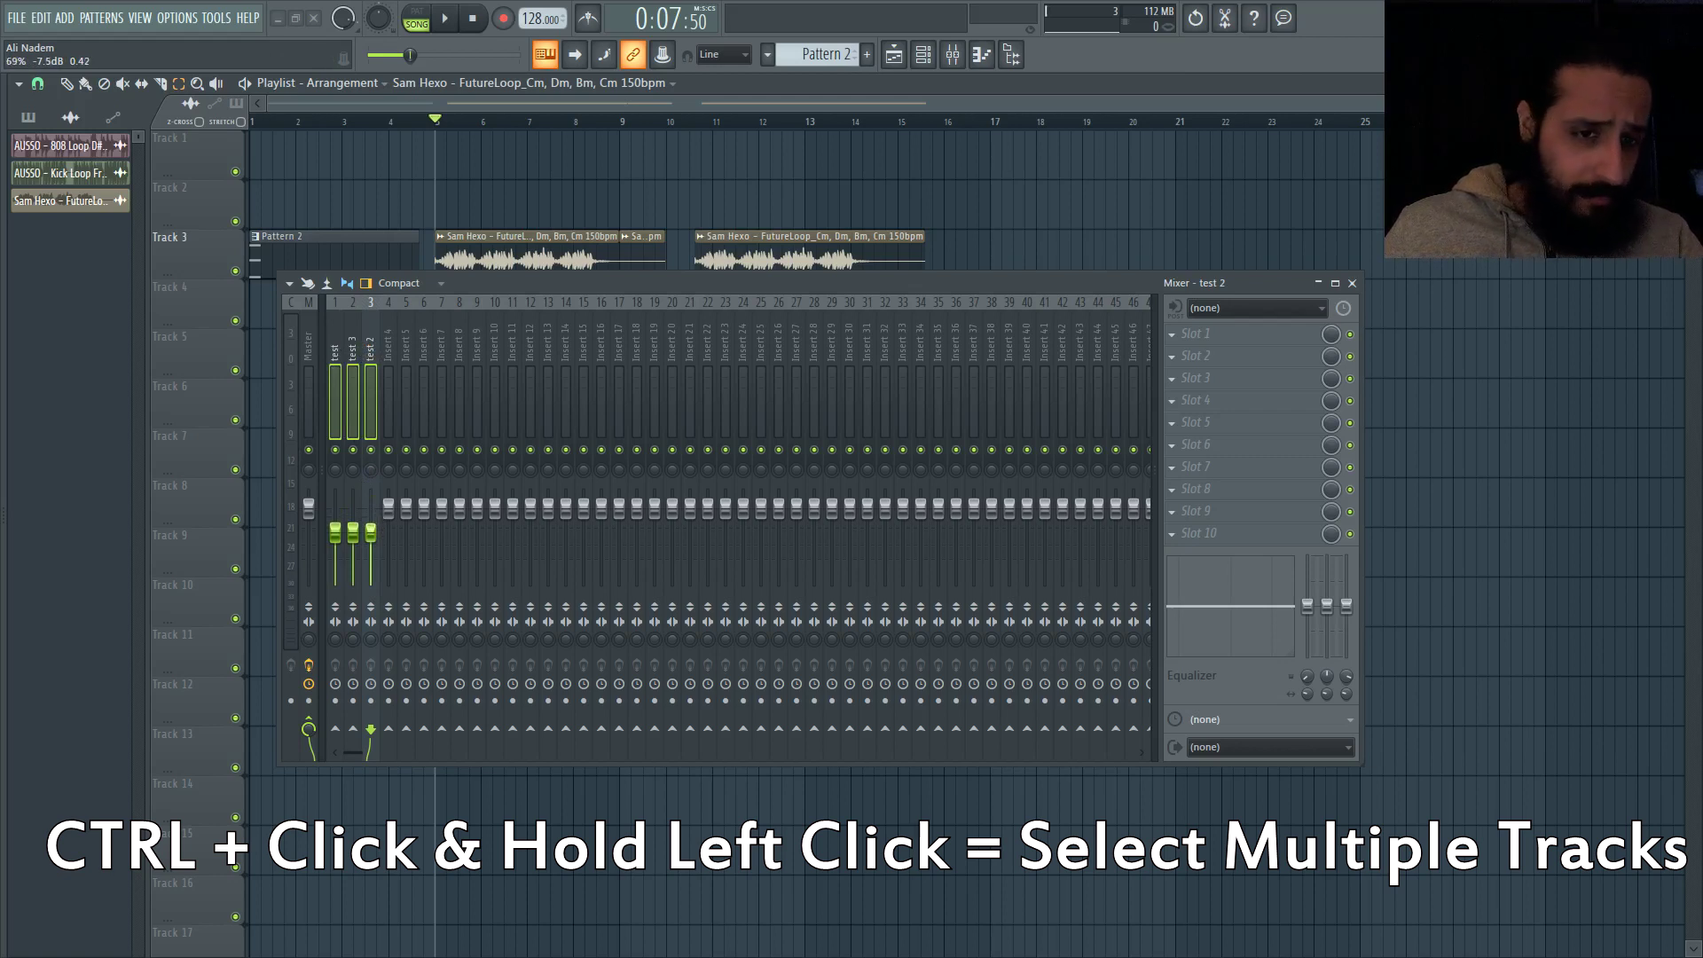
pyautogui.click(993, 355)
pyautogui.moveTo(992, 353); pyautogui.dragTo(395, 334)
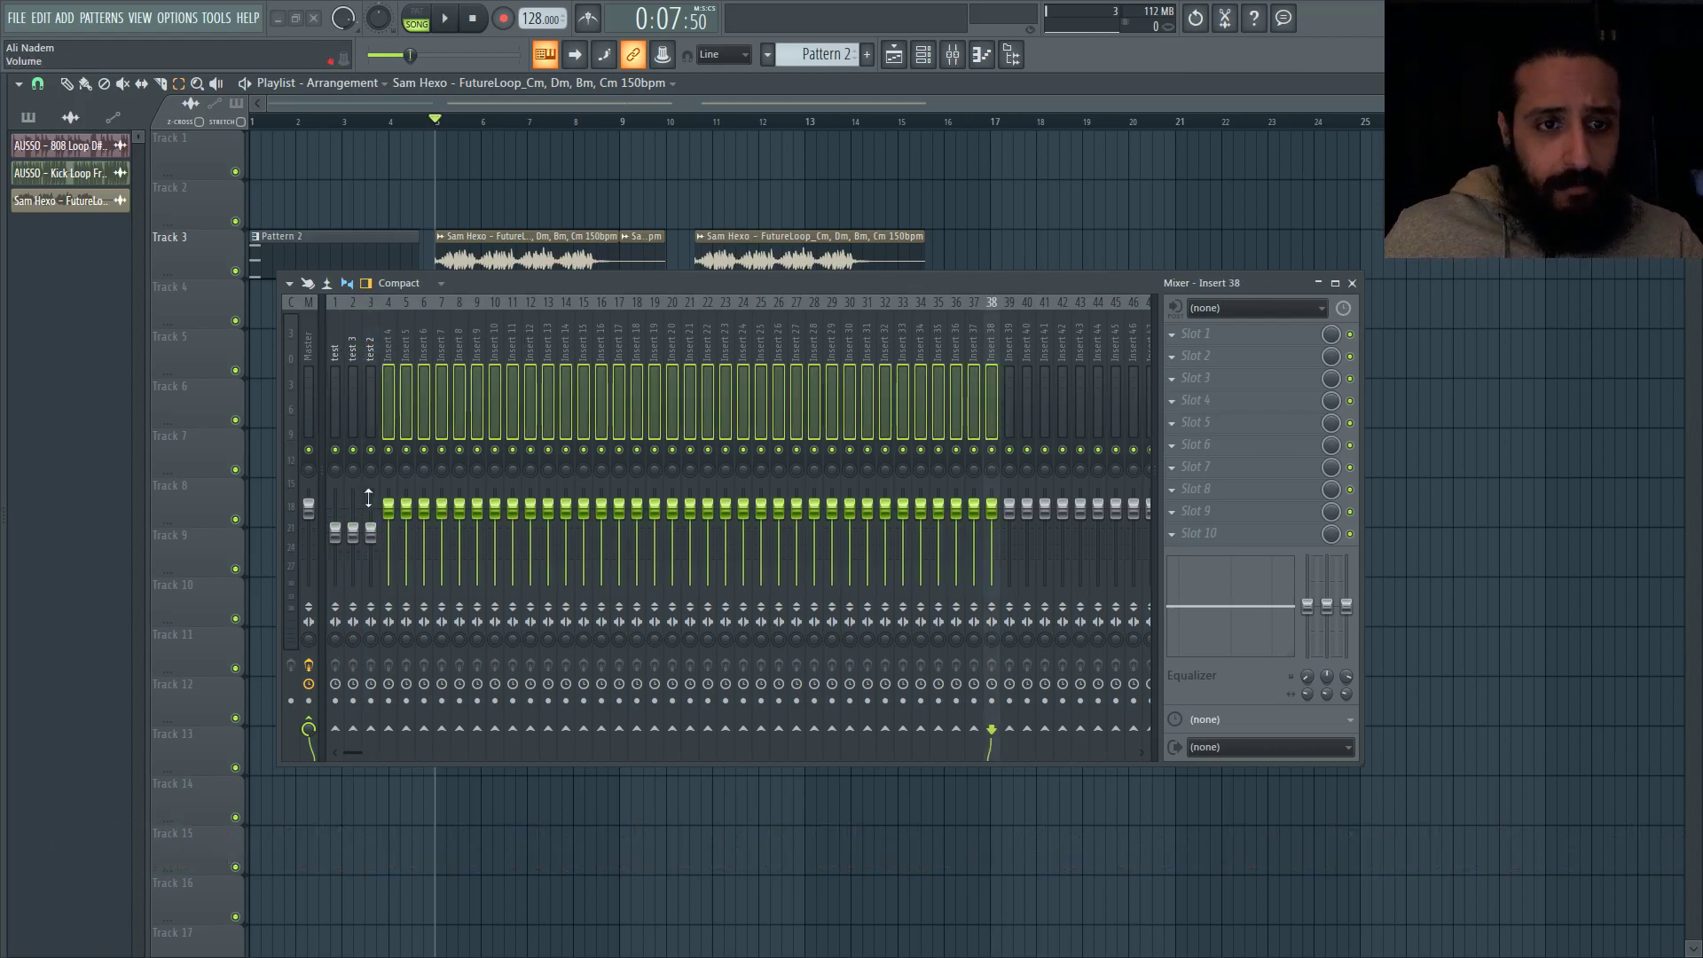
pyautogui.moveTo(389, 508); pyautogui.dragTo(394, 538)
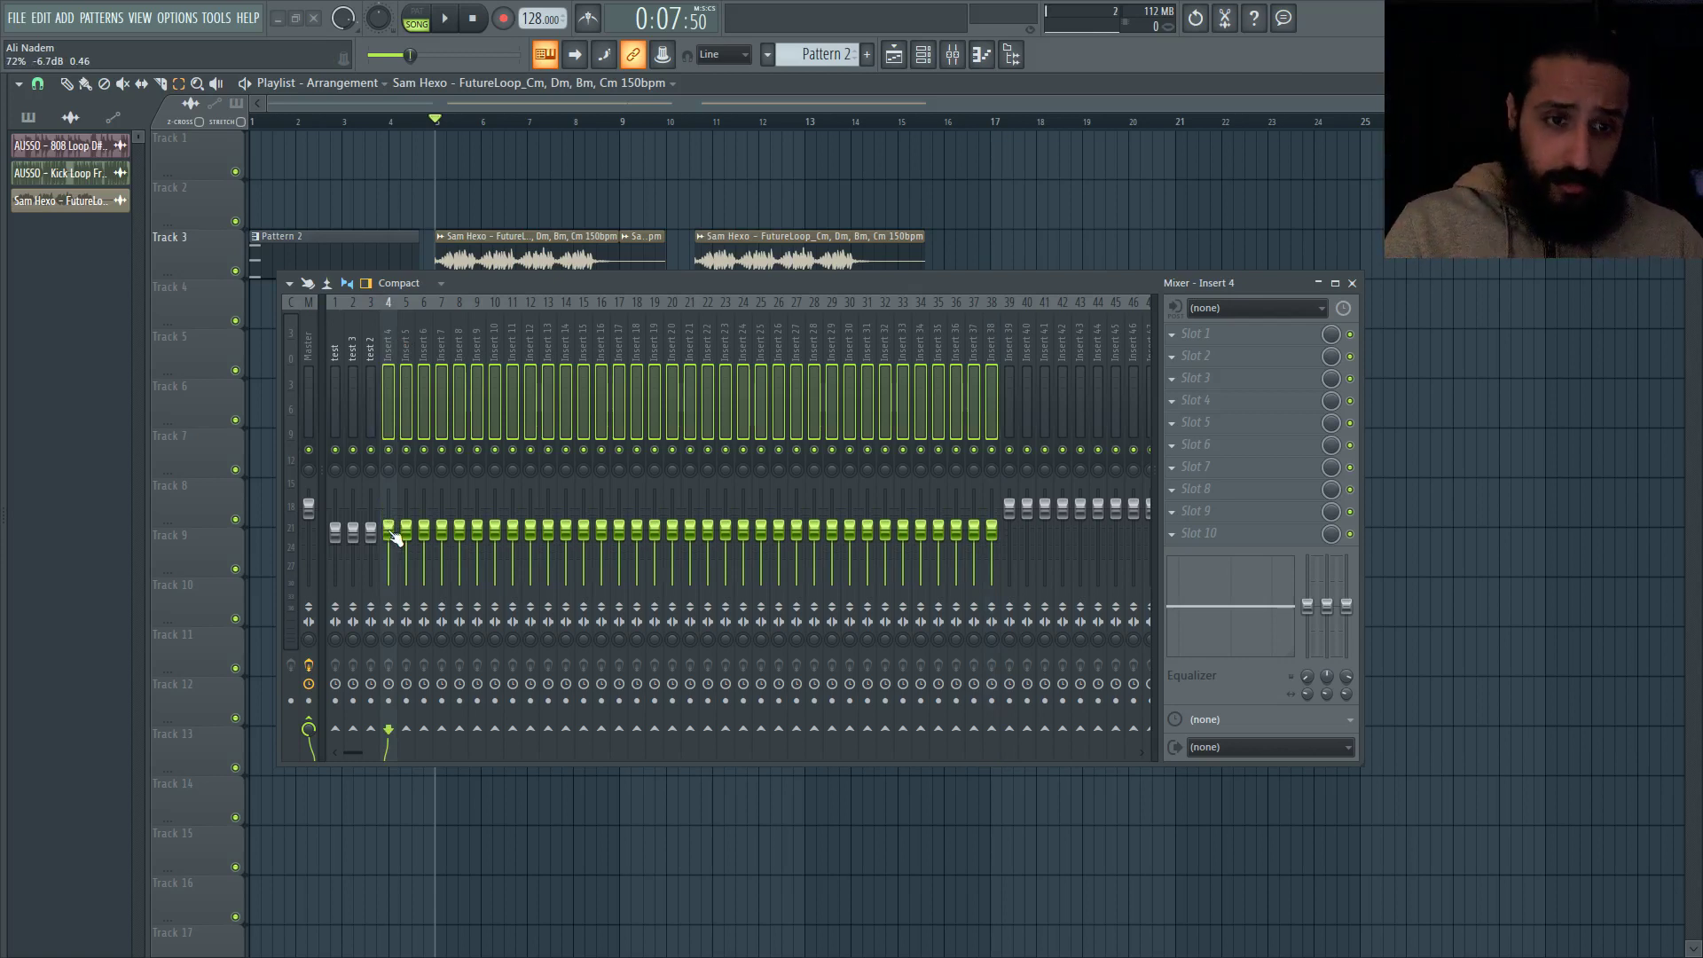
pyautogui.click(397, 343)
pyautogui.click(360, 340)
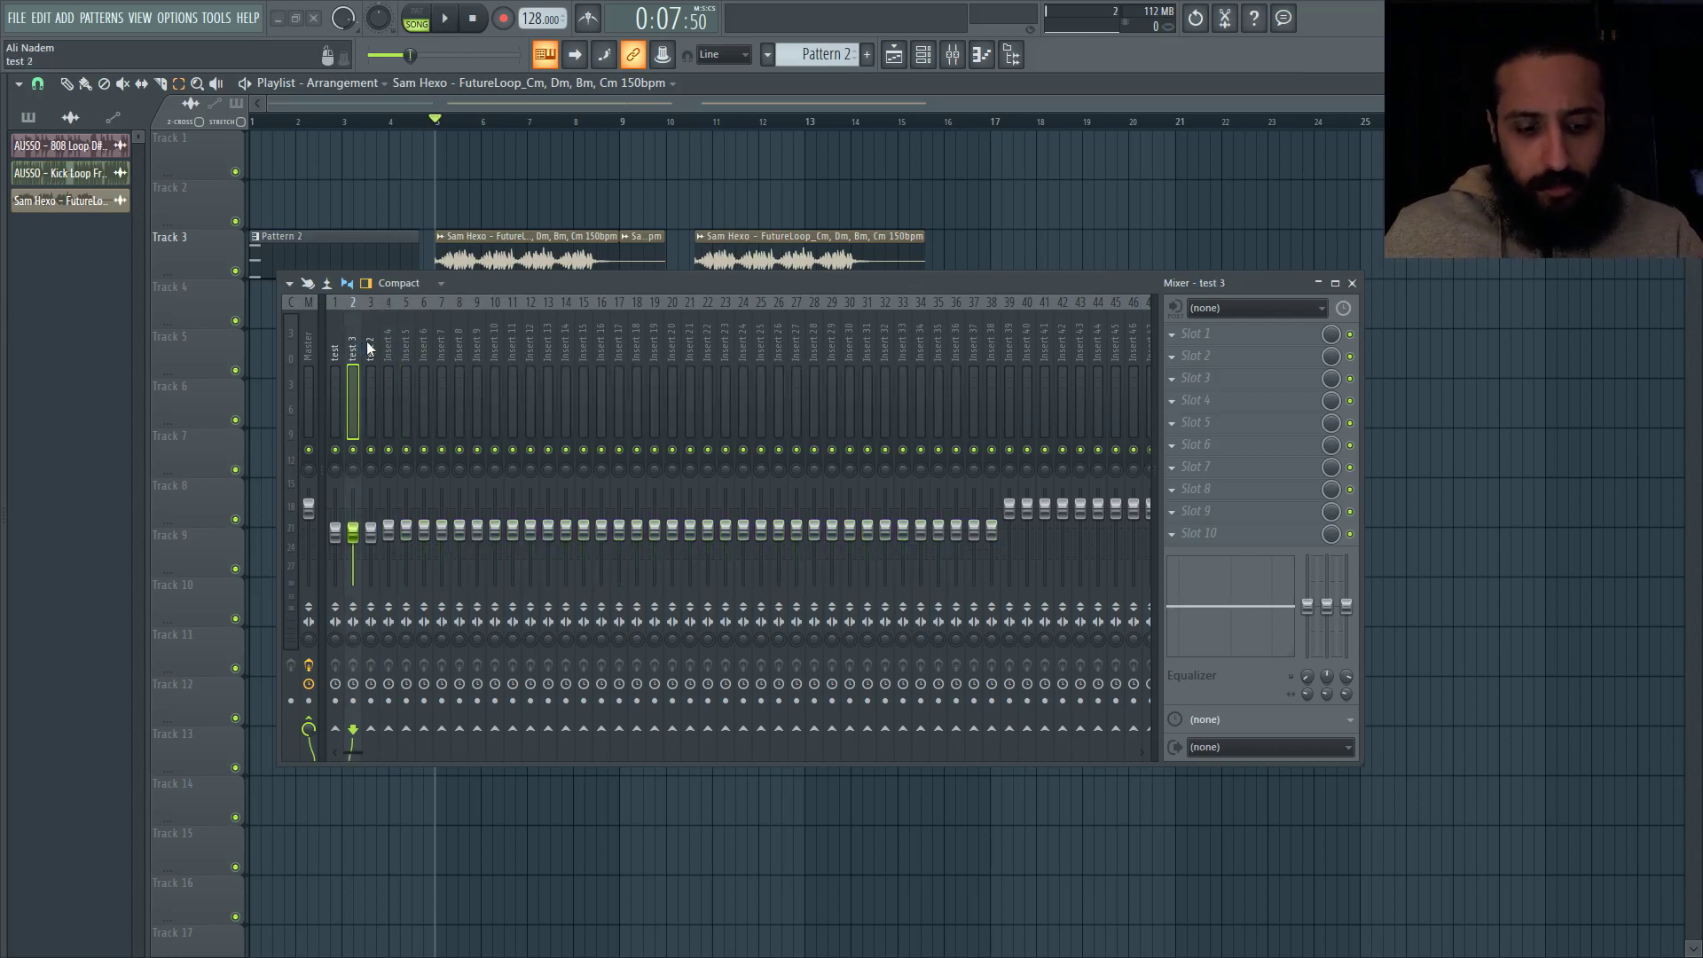
# - Load the MANGO LEAD.fst mixer track state onto the test 3 track
pyautogui.click(326, 283)
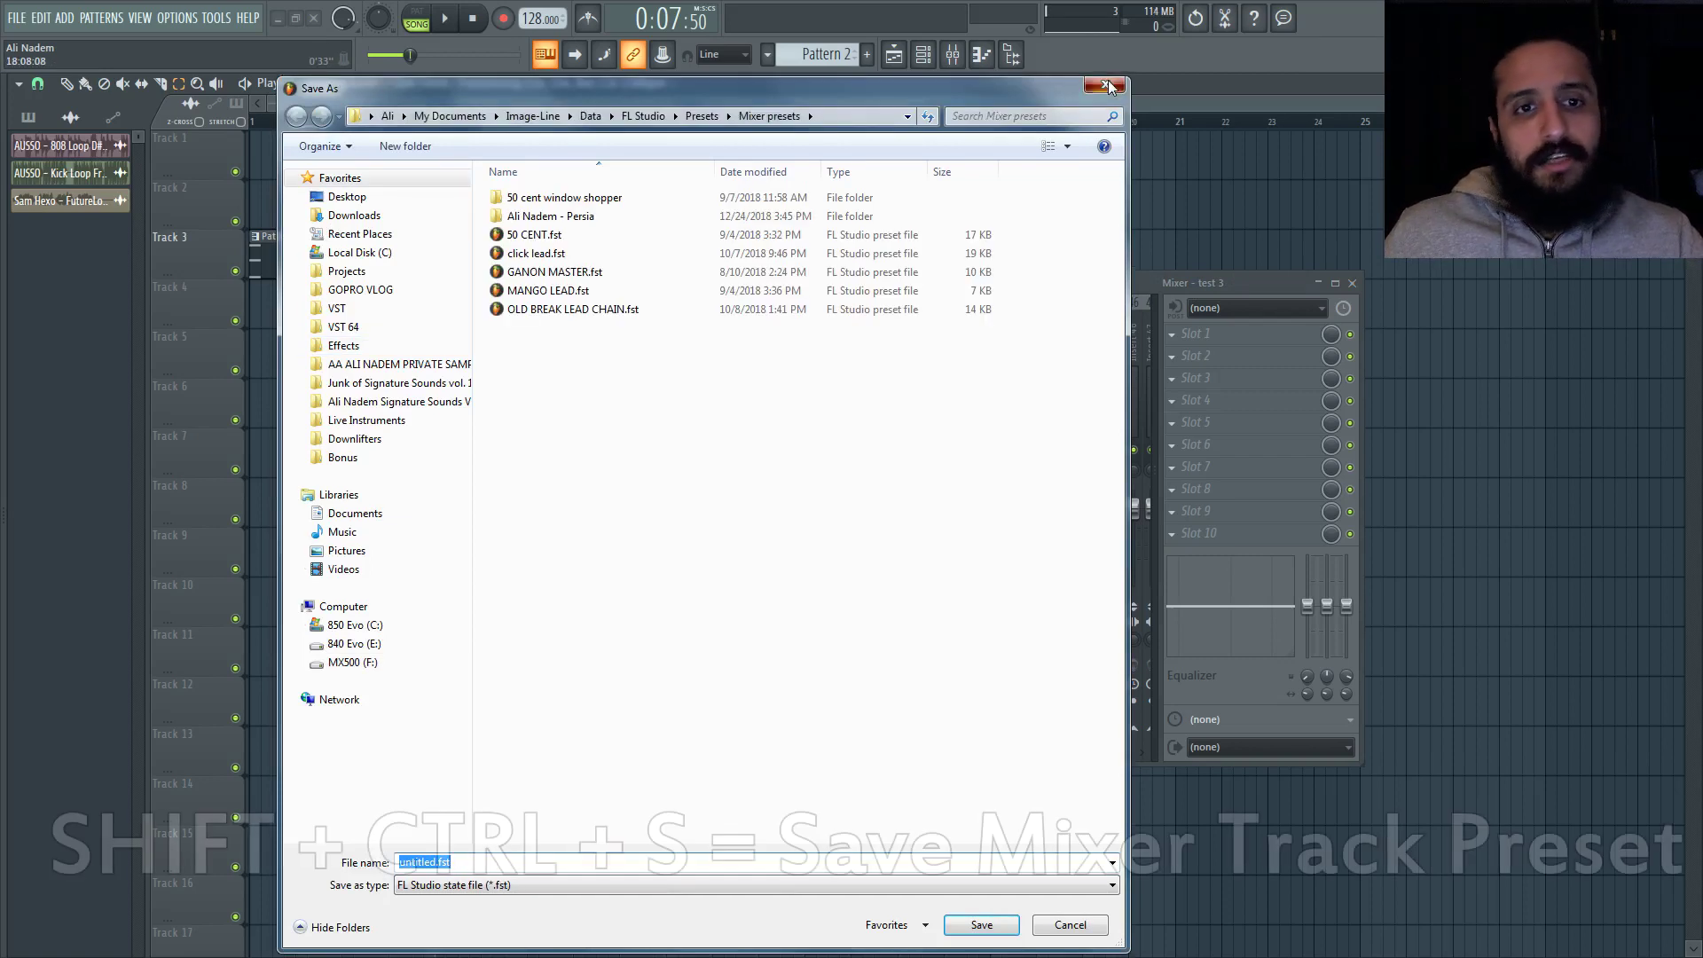
pyautogui.click(1109, 81)
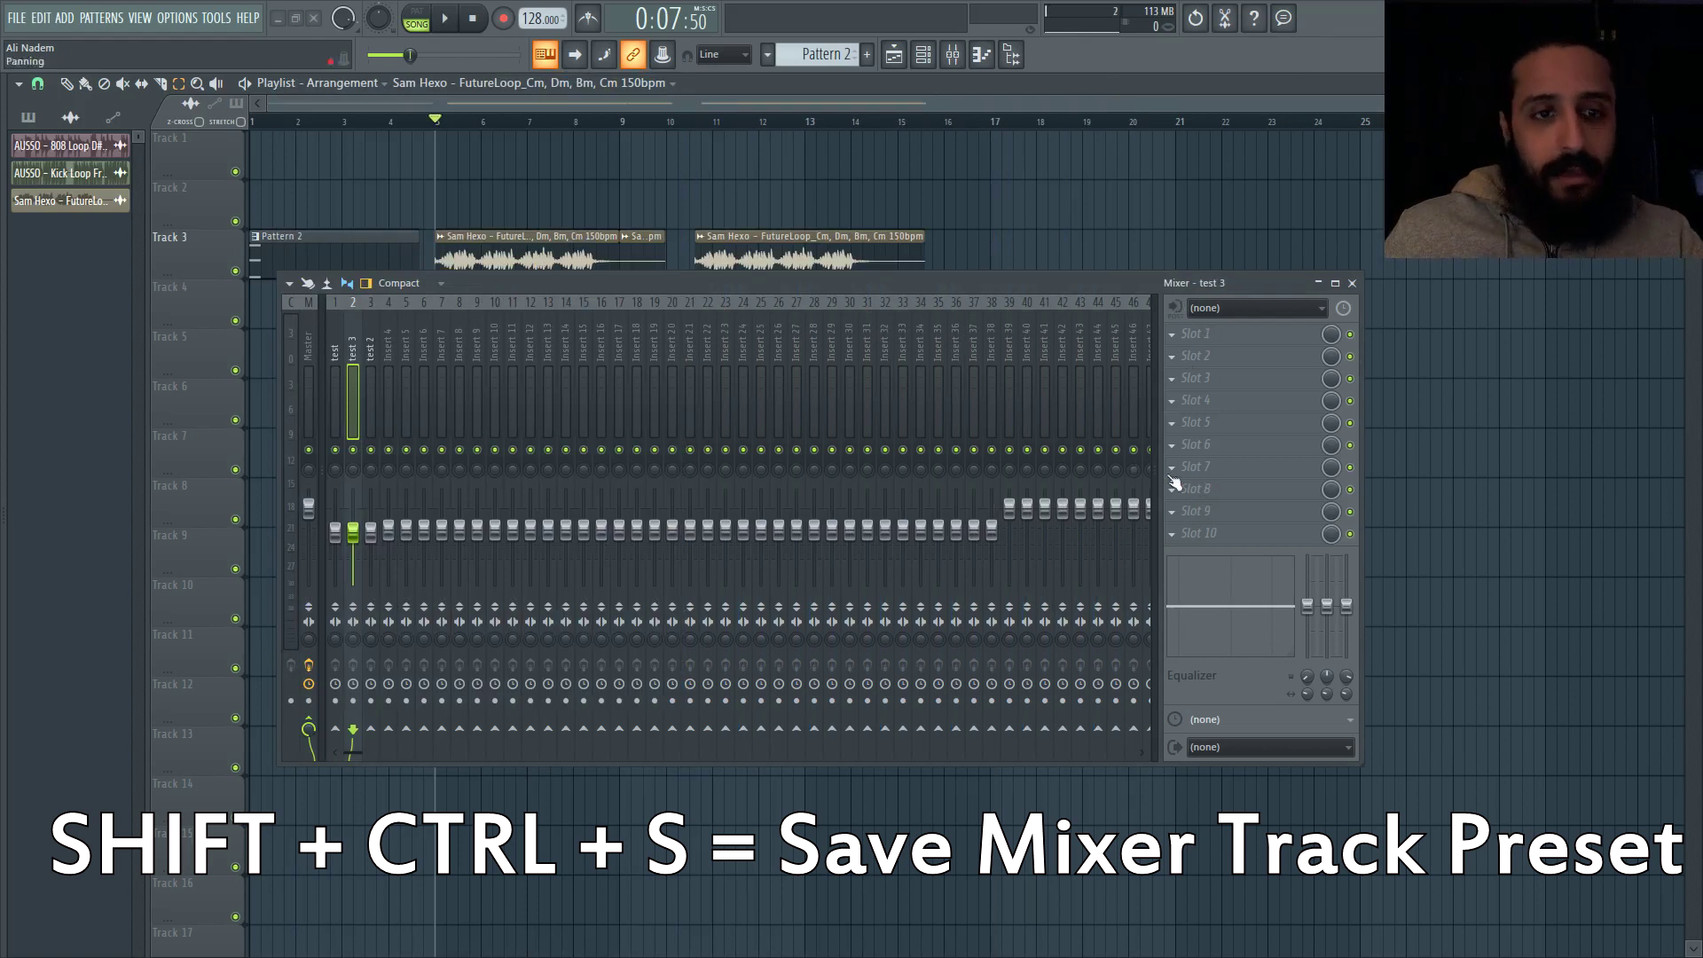
pyautogui.rightClick(353, 339)
pyautogui.click(598, 263)
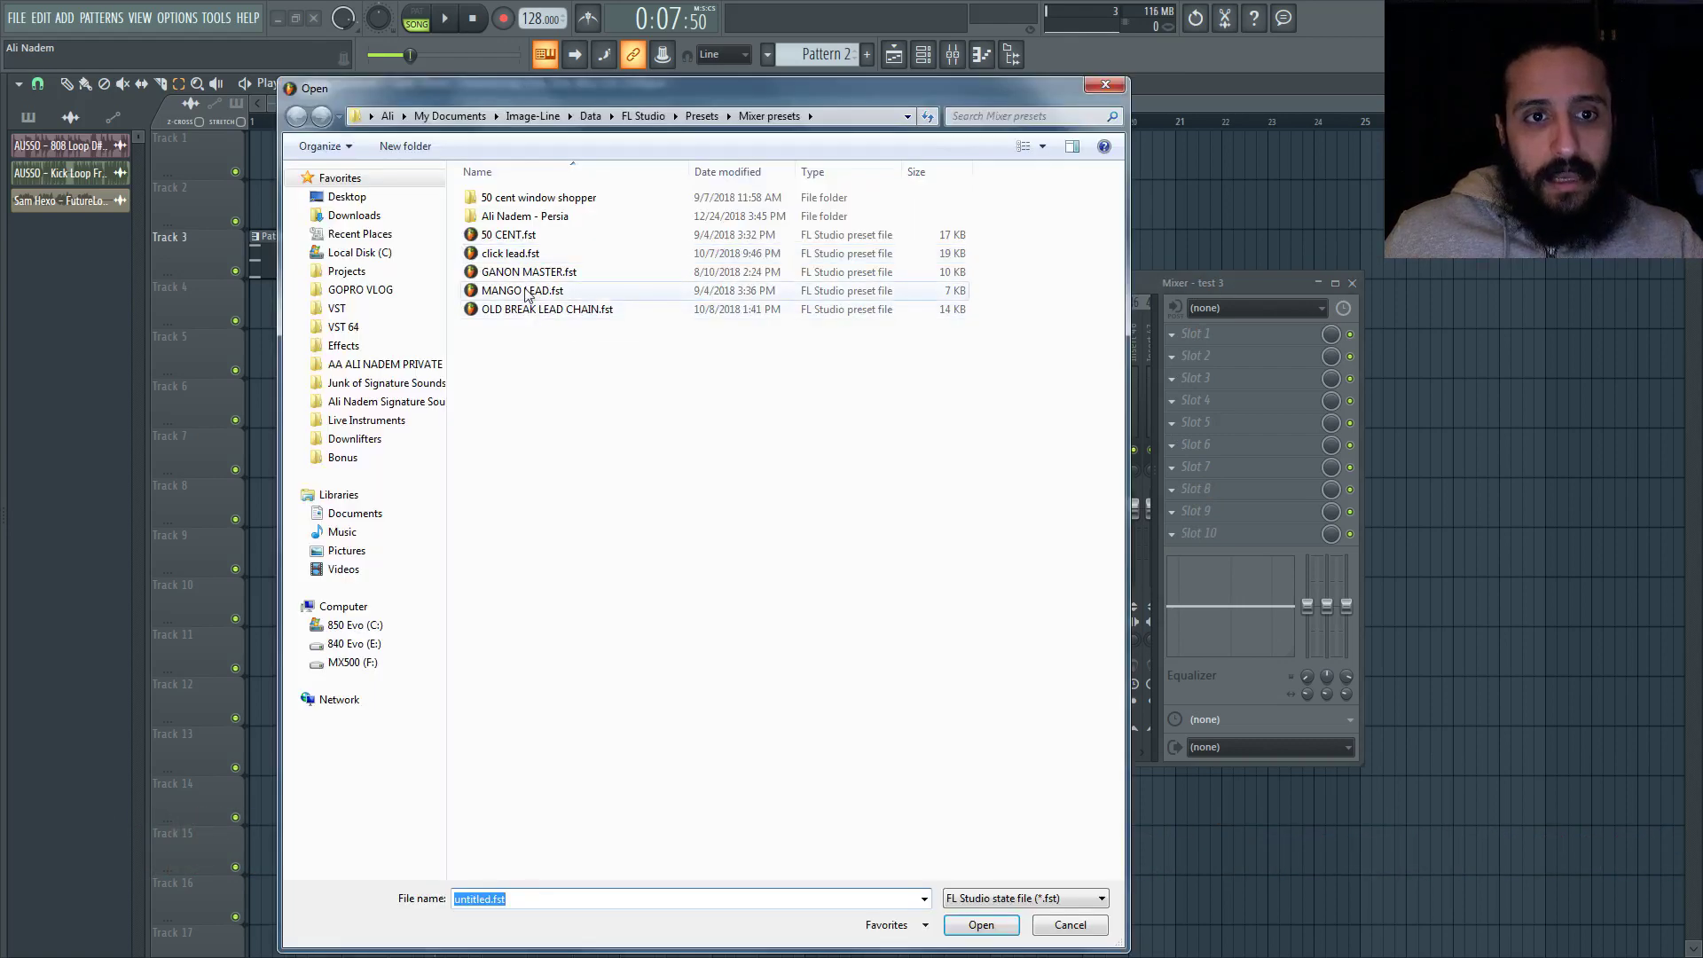
pyautogui.doubleClick(526, 292)
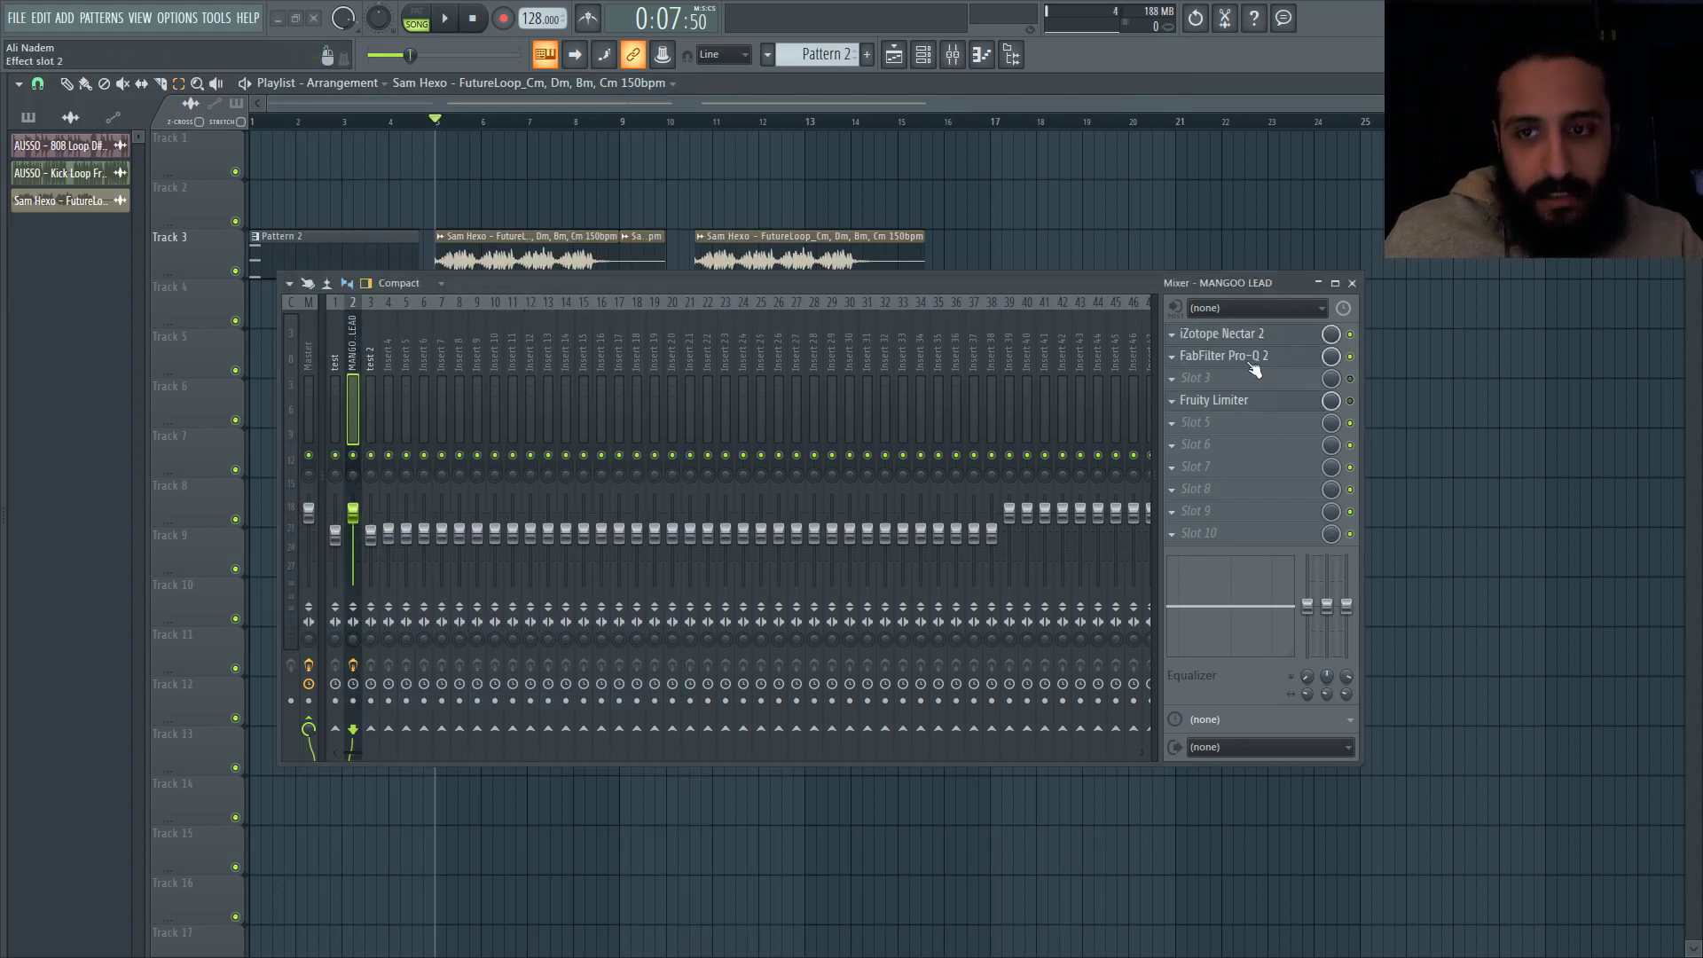
# - Inspect the FabFilter Pro-Q 2 effect on the track and close it
pyautogui.click(1251, 357)
pyautogui.moveTo(1123, 280); pyautogui.dragTo(1064, 619)
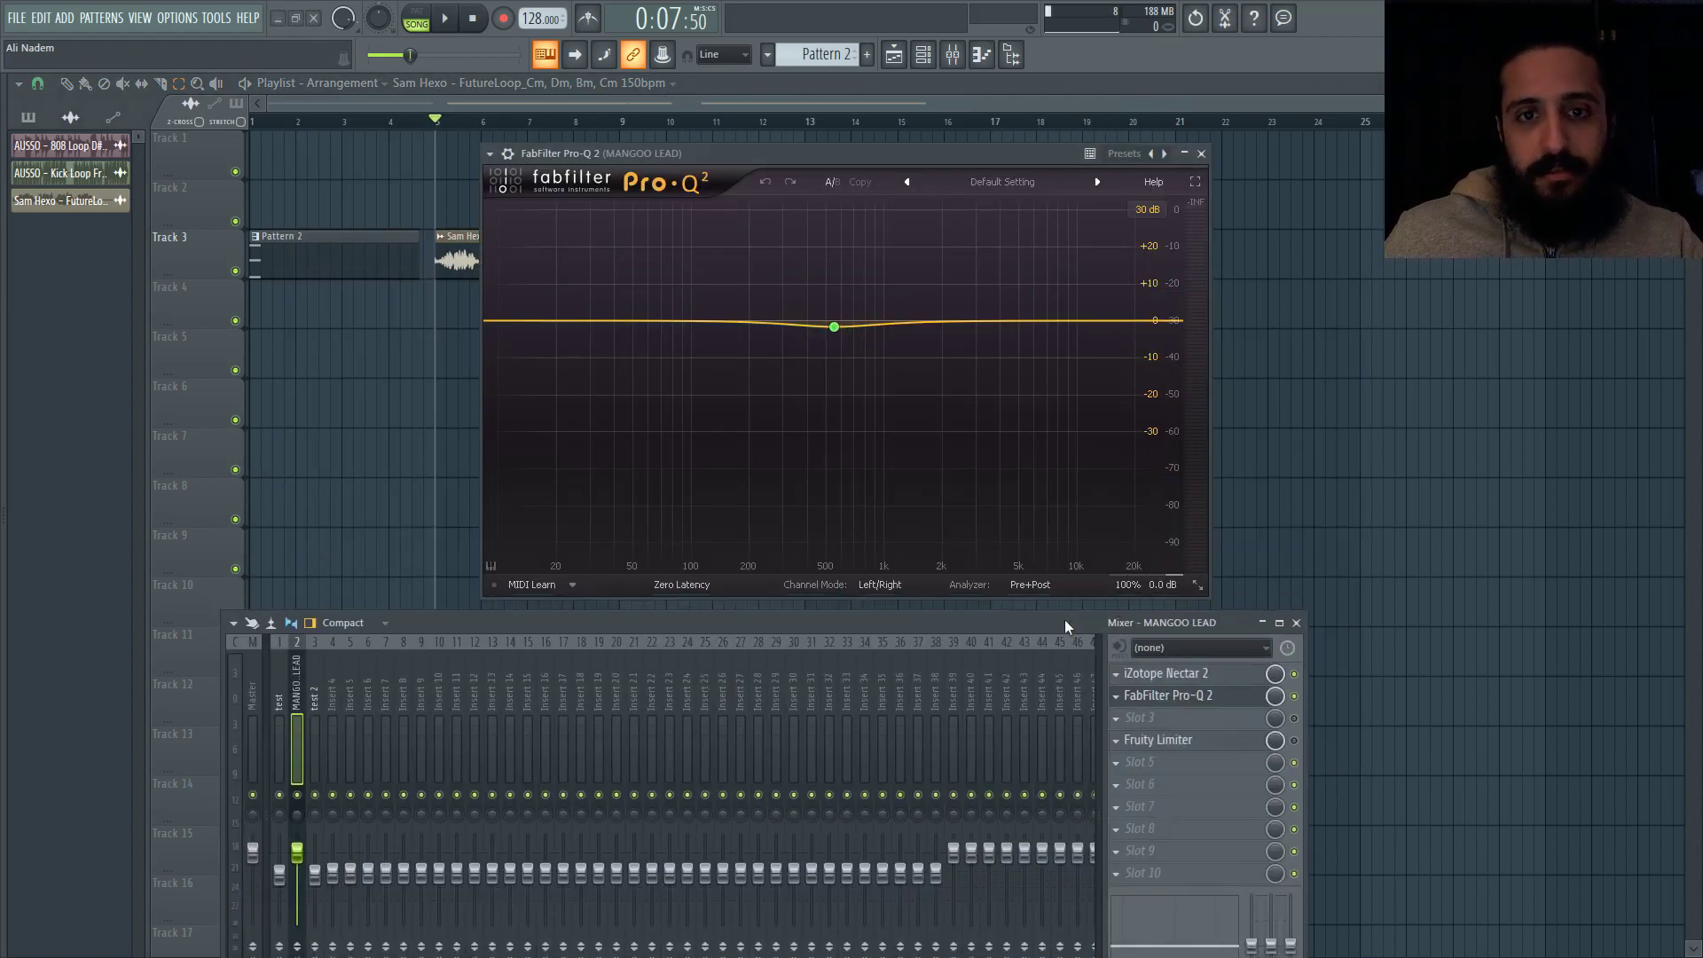
pyautogui.click(1188, 701)
# - Move the mixer window back up and select the Master track to reveal its FabFilter Pro-L 2 chain
pyautogui.moveTo(1155, 625); pyautogui.dragTo(1248, 364)
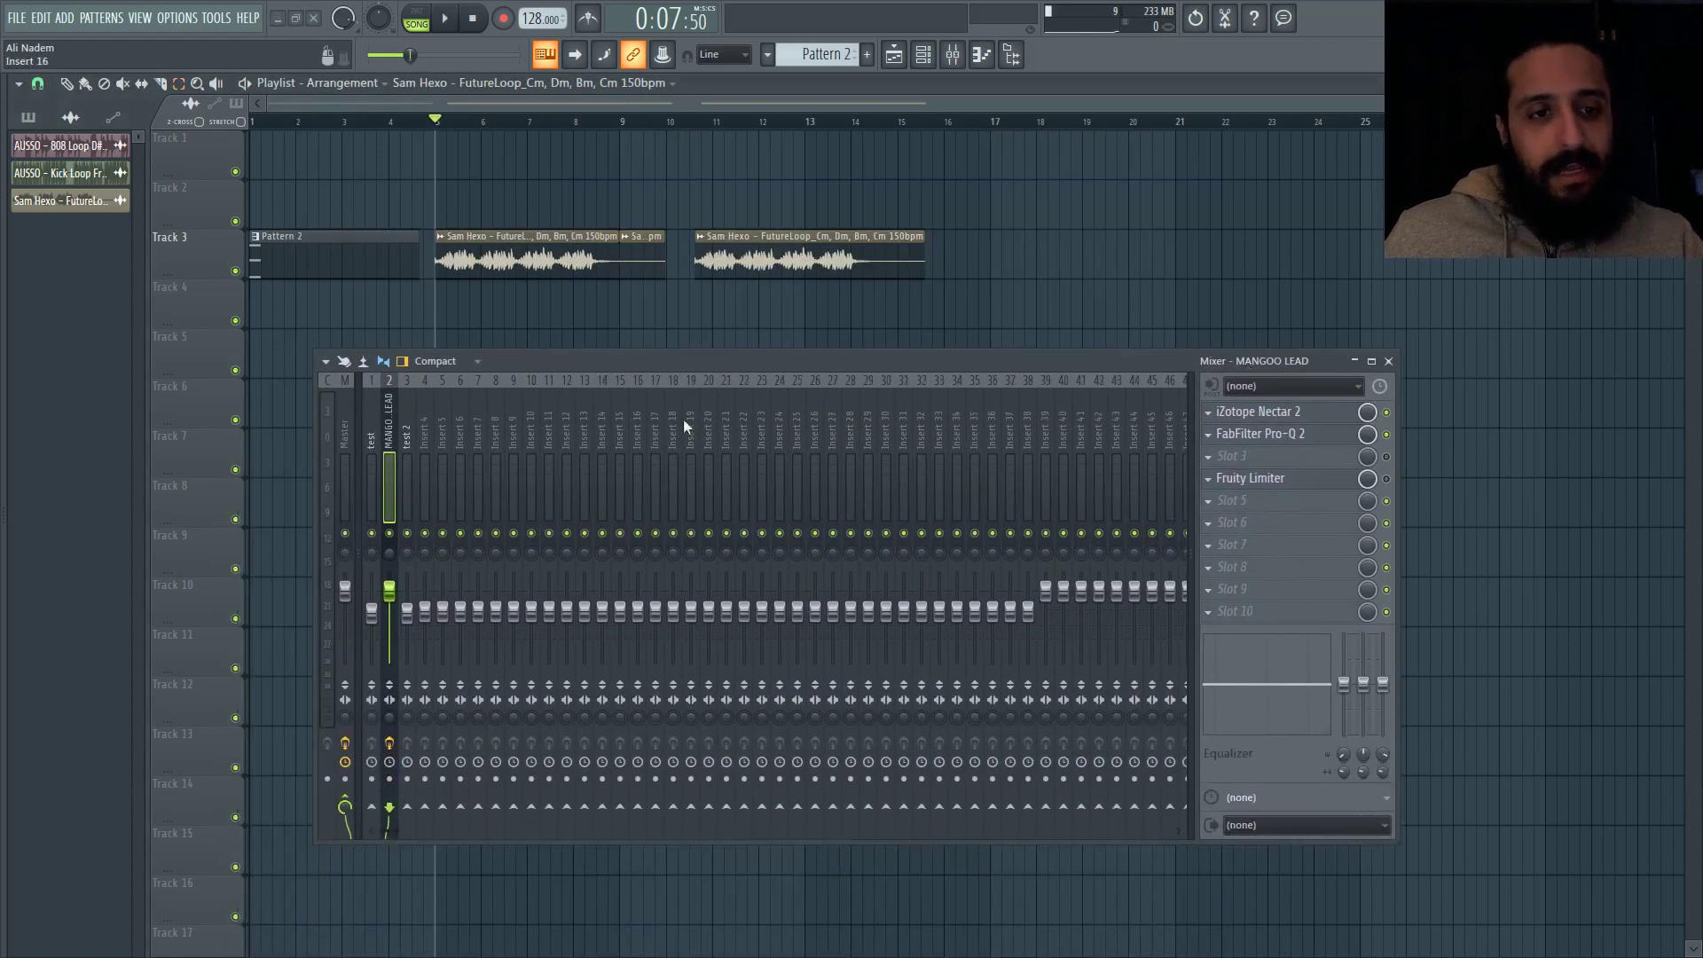
pyautogui.click(346, 403)
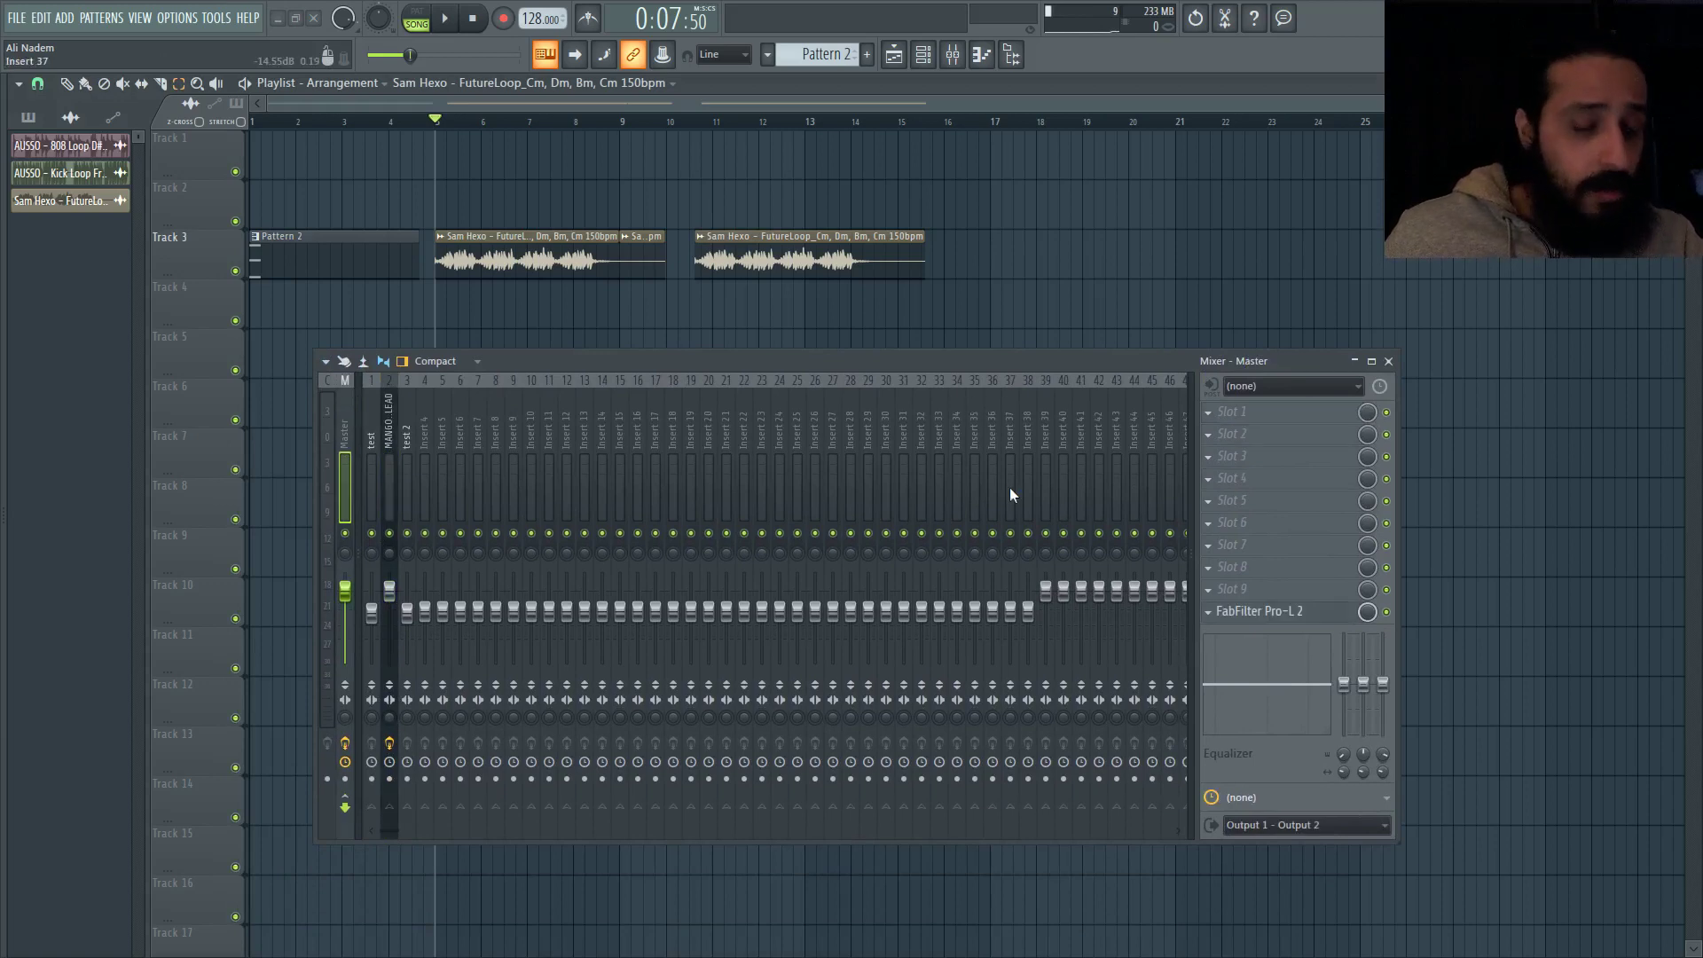